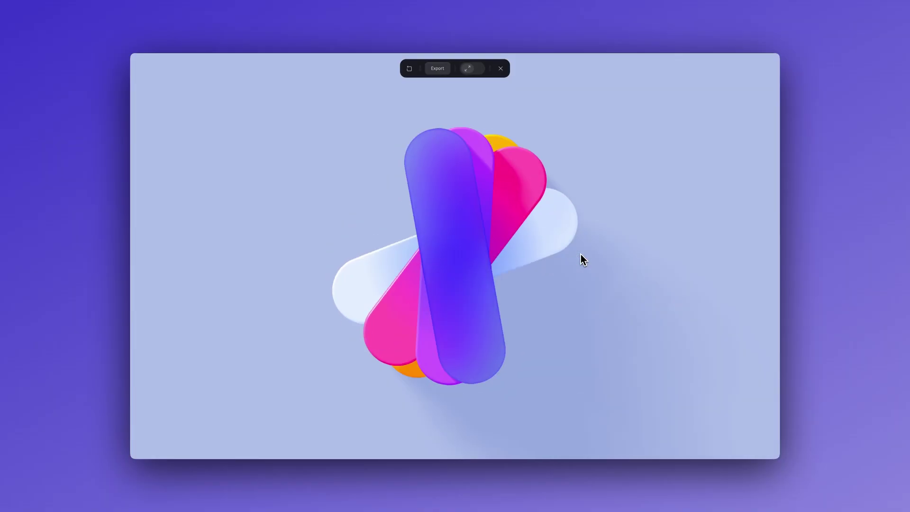
drag(581, 255, 528, 355)
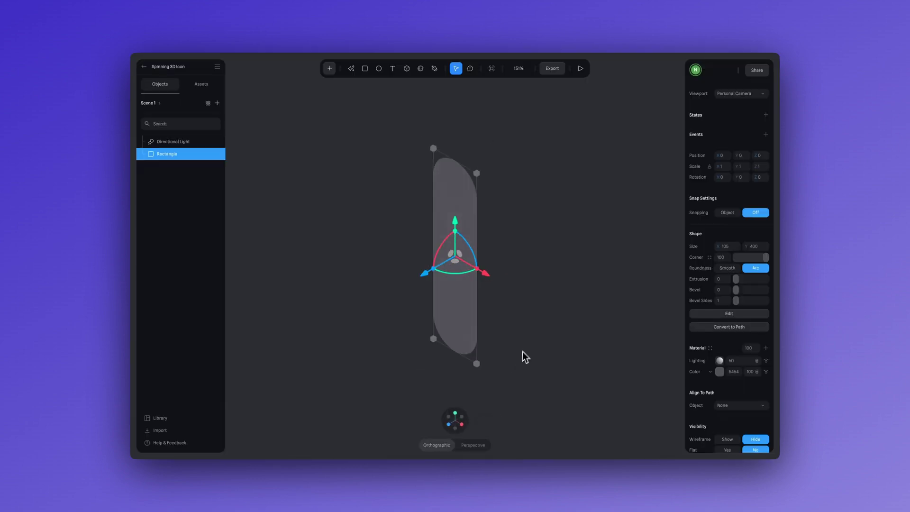
drag(739, 356, 757, 358)
drag(759, 377, 759, 378)
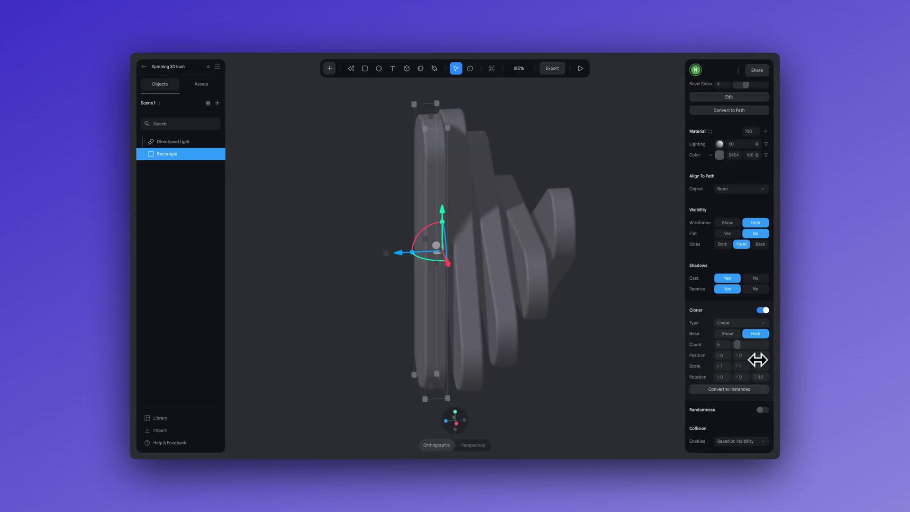
drag(759, 359, 758, 360)
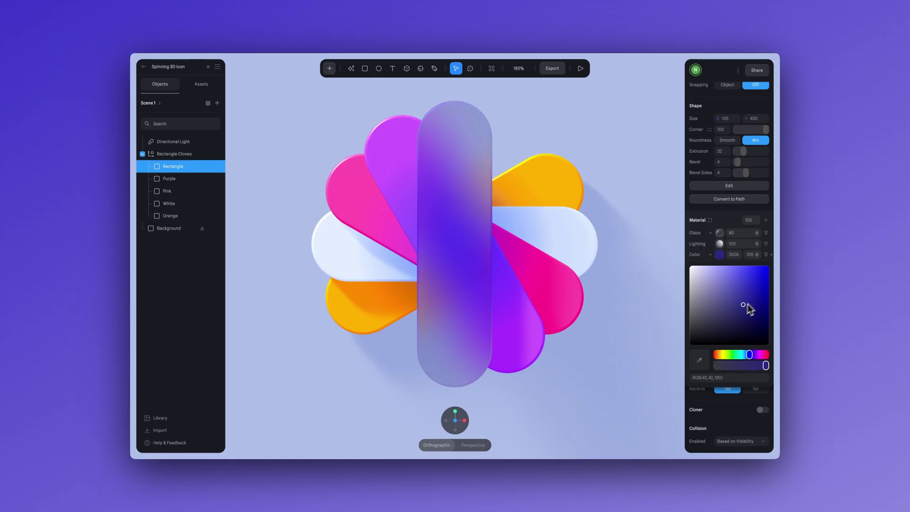
drag(748, 308, 742, 280)
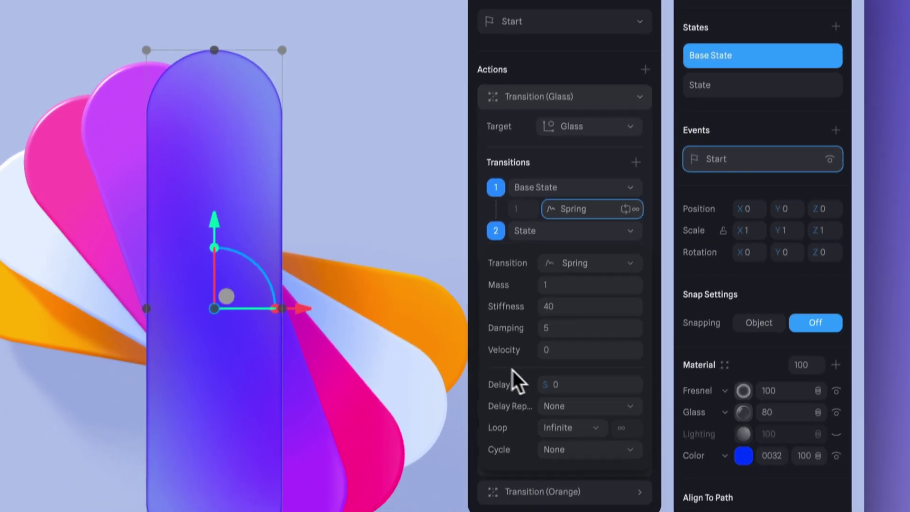
- Set the delay of the Glass object's spring transition to 1 and play the scene
click(591, 384)
text(1619)
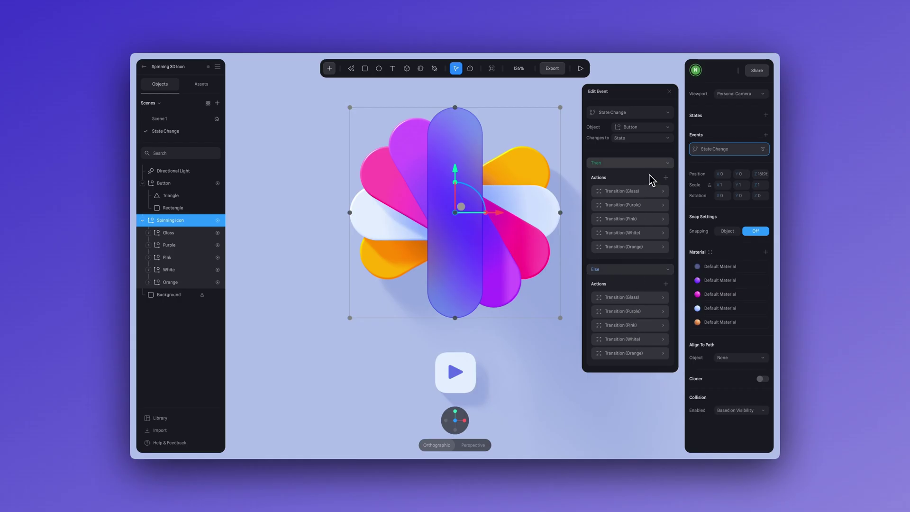
click(580, 68)
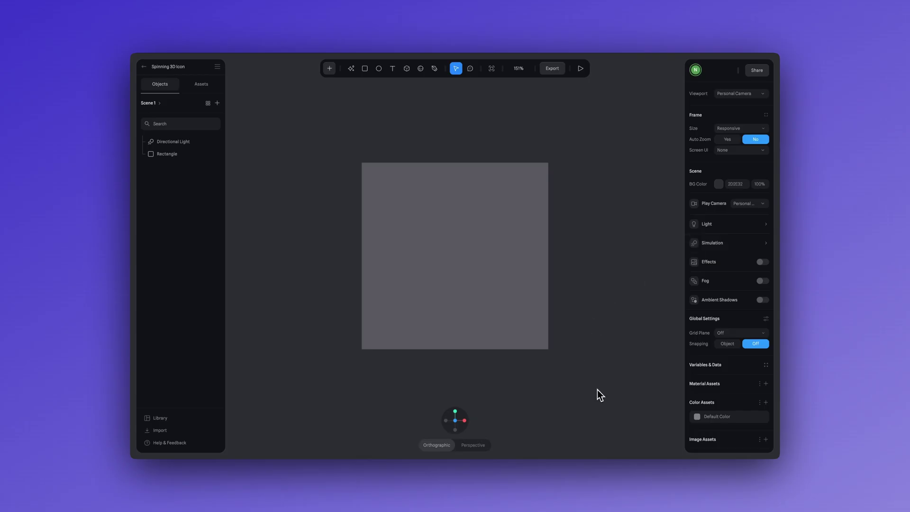
- Resize the square in the scene to 105 by 400 and round its corners to 100
click(466, 297)
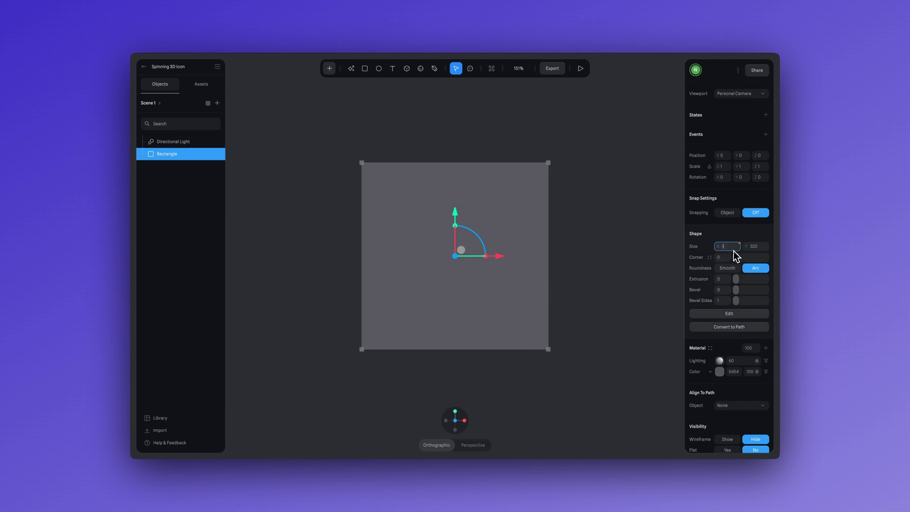
key(Return)
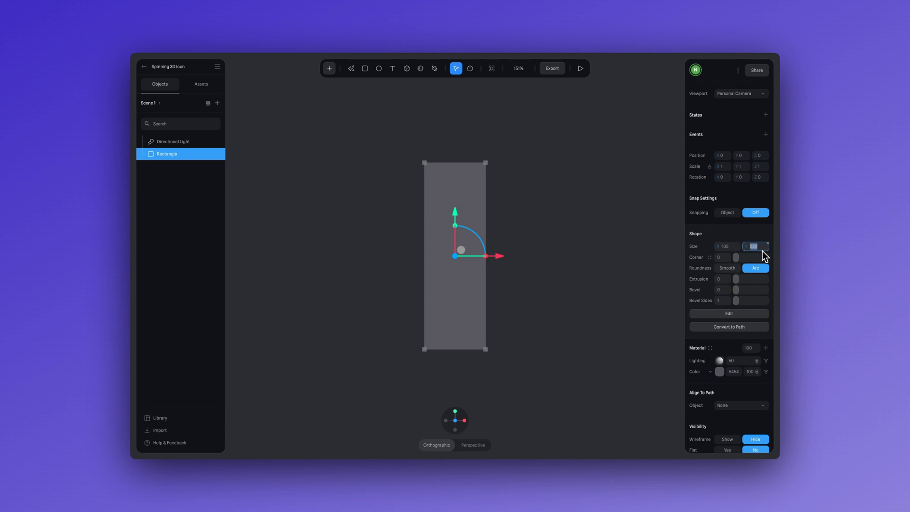
key(Return)
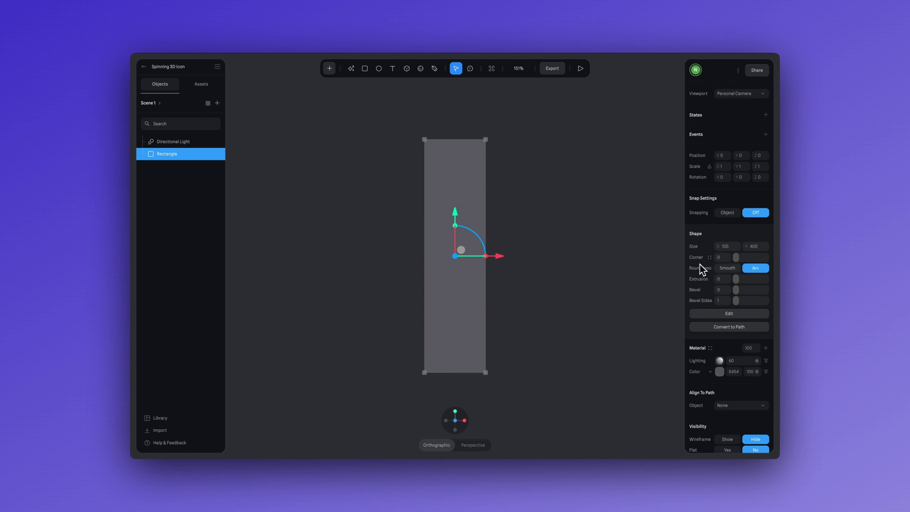
drag(740, 260, 760, 260)
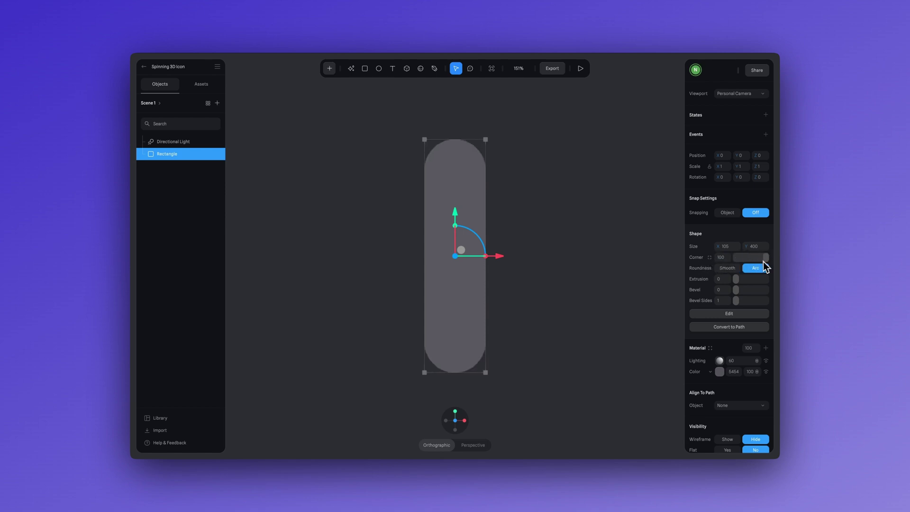
- Extrude the rounded rectangle to 32 with a bevel of 4 and 4 bevel sides
click(499, 419)
scroll(525, 346, up, 3)
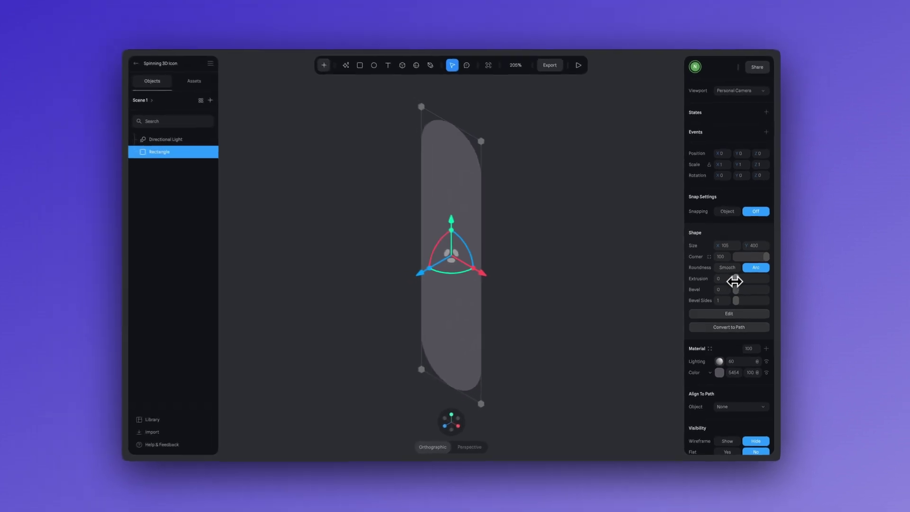
drag(739, 250, 743, 281)
click(721, 290)
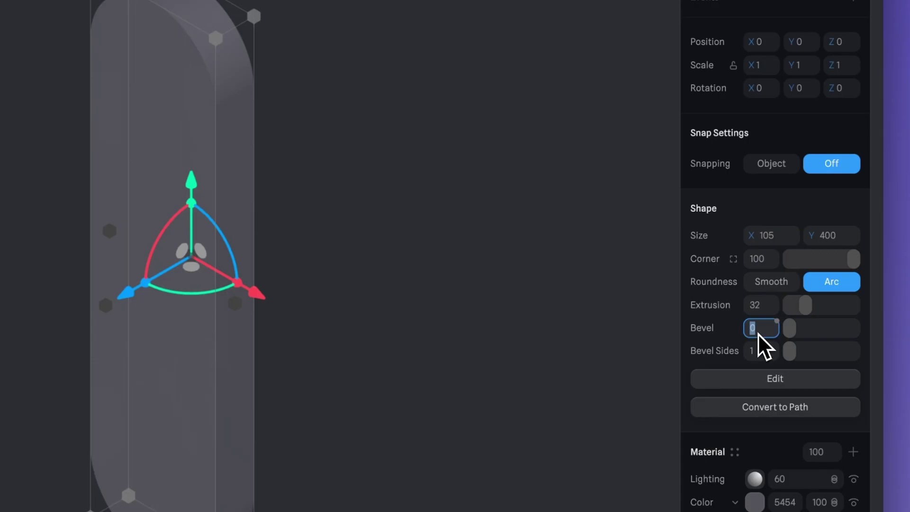
key(Return)
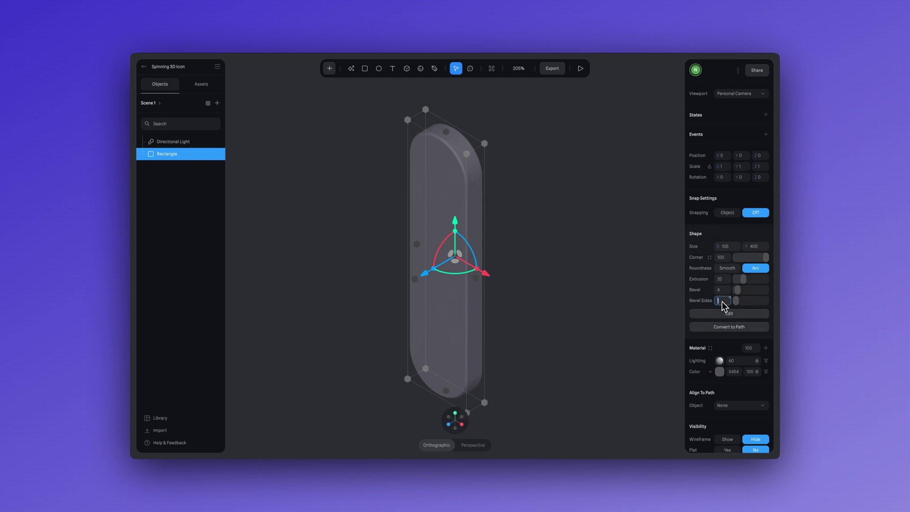
text(4)
key(Return)
- Duplicate the rounded bar, move the copy behind the original along its depth axis and rotate it about Z
key(super+d)
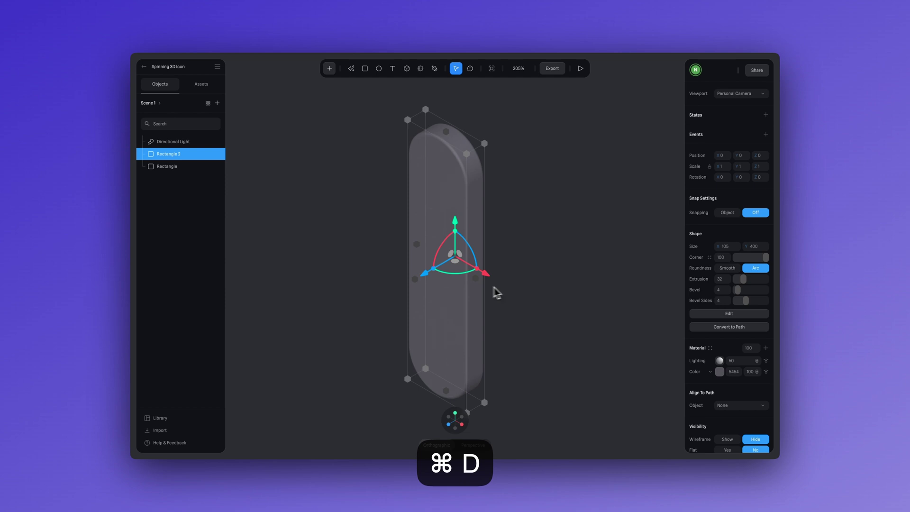
drag(424, 275, 469, 261)
drag(515, 243, 502, 233)
mouse_move(444, 233)
mouse_down()
mouse_move(483, 248)
mouse_move(451, 228)
mouse_move(433, 238)
mouse_up()
- Duplicate the rotated bar, move the copy further back and set its Z rotation to 50
key(super+d)
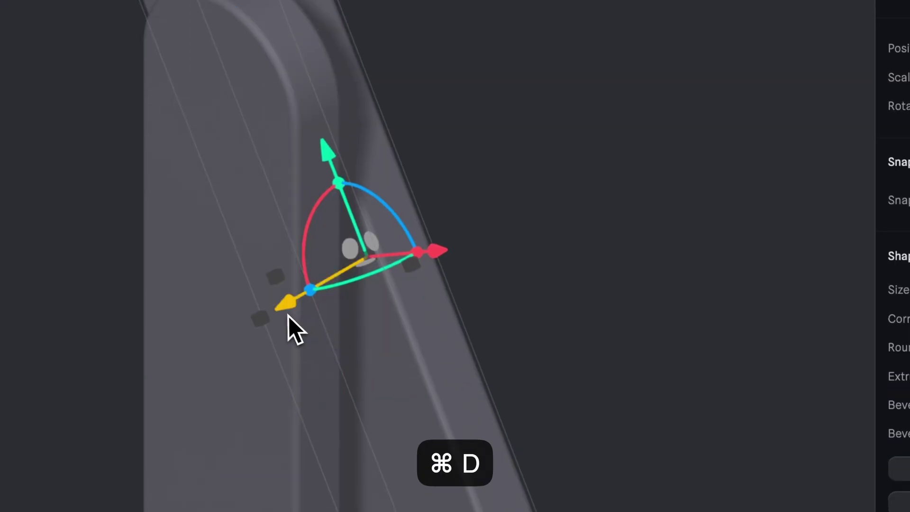
drag(286, 315, 399, 303)
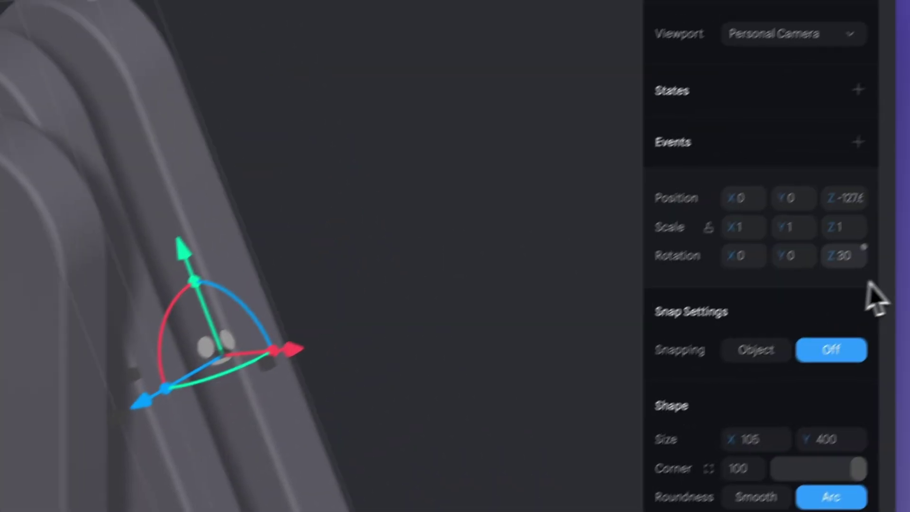
click(815, 285)
text(50)
key(Return)
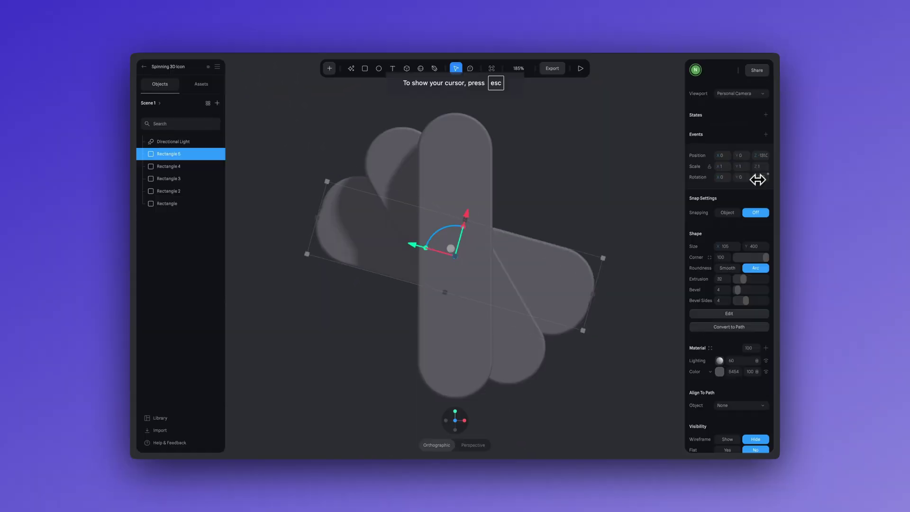
- Try adjusting the bar's depth and rotation, and vary the Z rotation between the cloned bars
drag(759, 176, 760, 177)
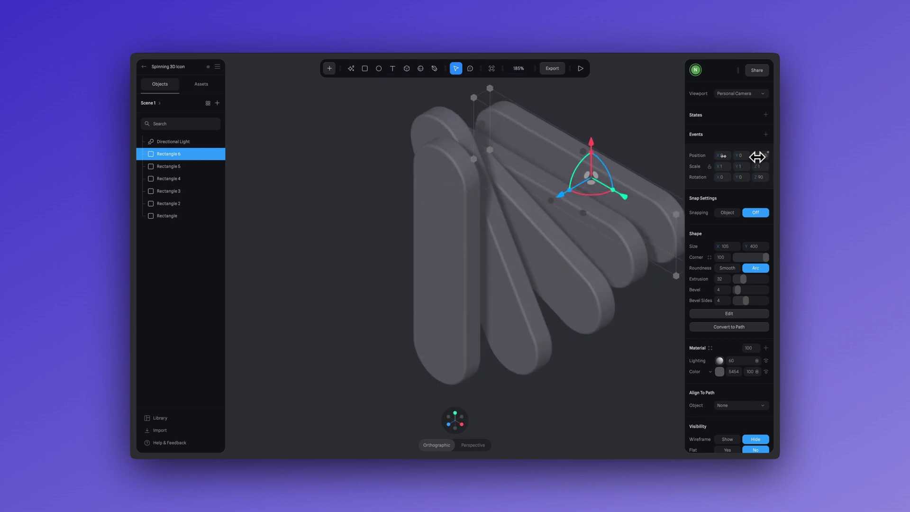
drag(759, 154, 757, 157)
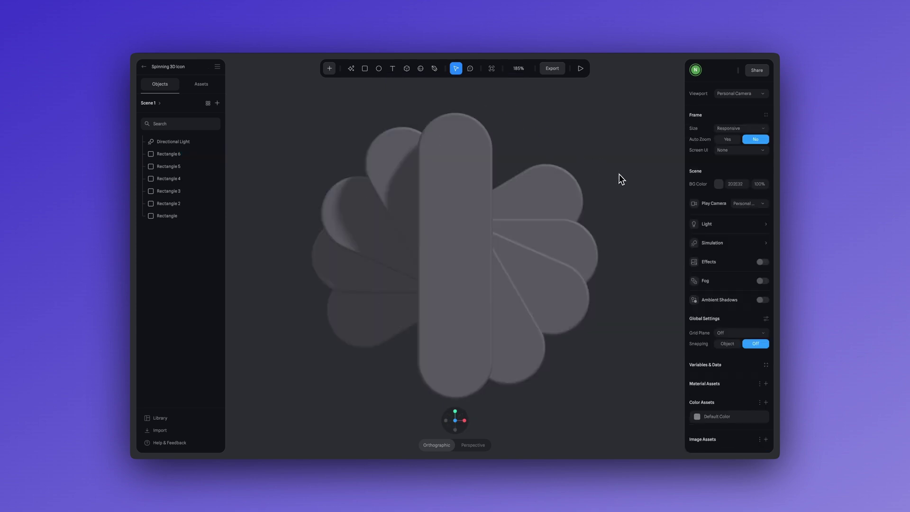
mouse_move(621, 179)
mouse_down()
mouse_move(592, 180)
mouse_move(635, 183)
mouse_move(598, 195)
mouse_move(618, 174)
mouse_up()
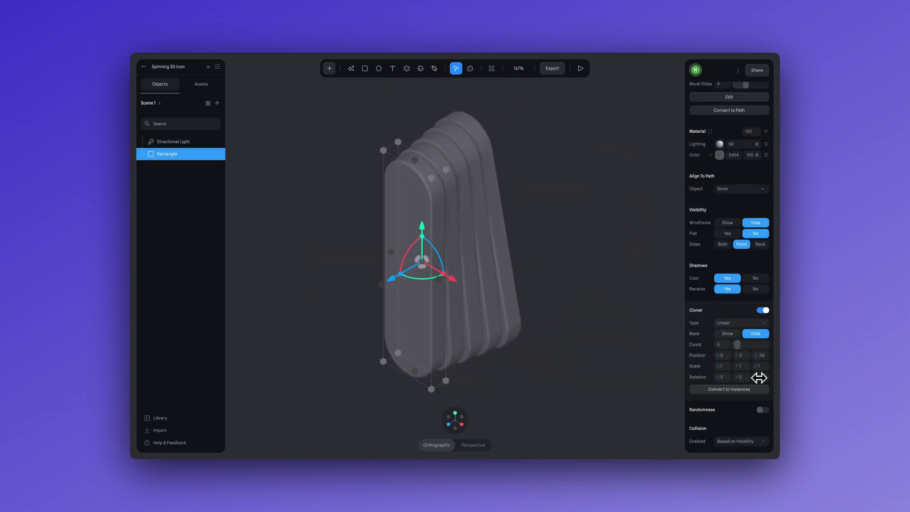
drag(759, 376, 759, 376)
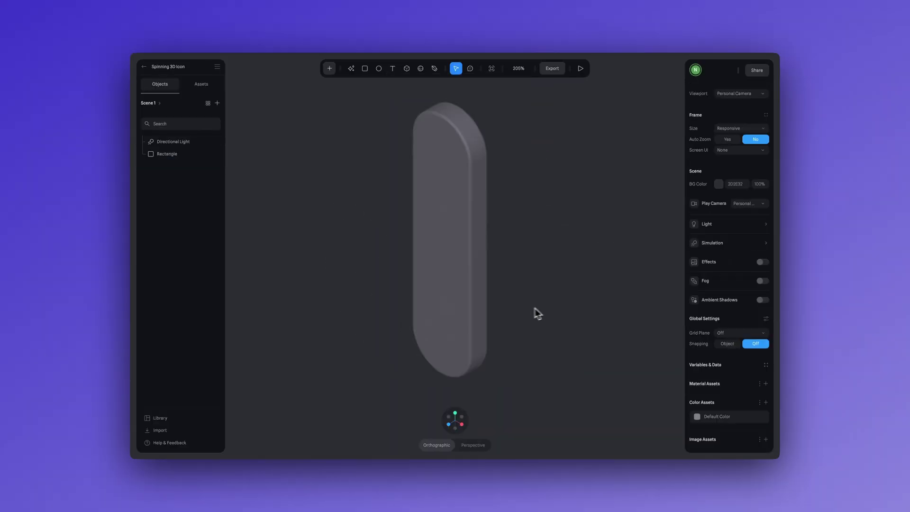
- Turn on the linear cloner for the single rounded bar, with its base hidden and a count of 5
click(463, 280)
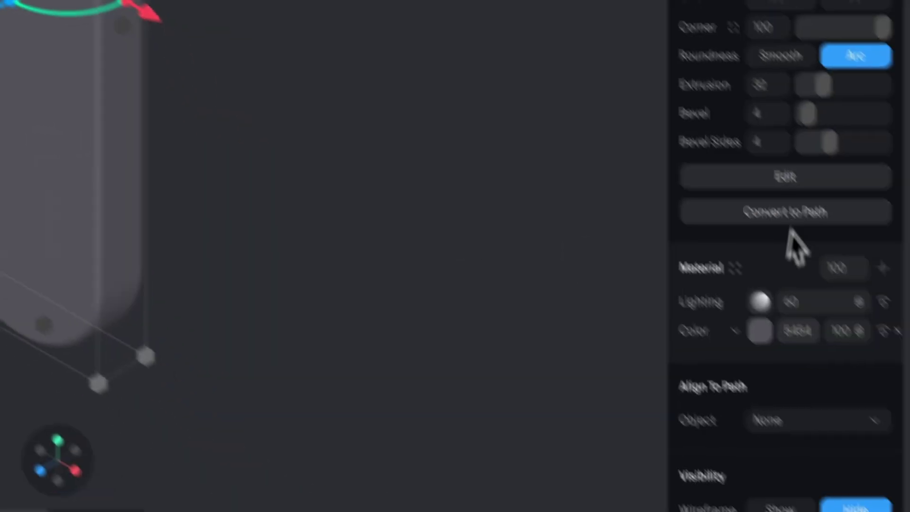
scroll(792, 244, down, 5)
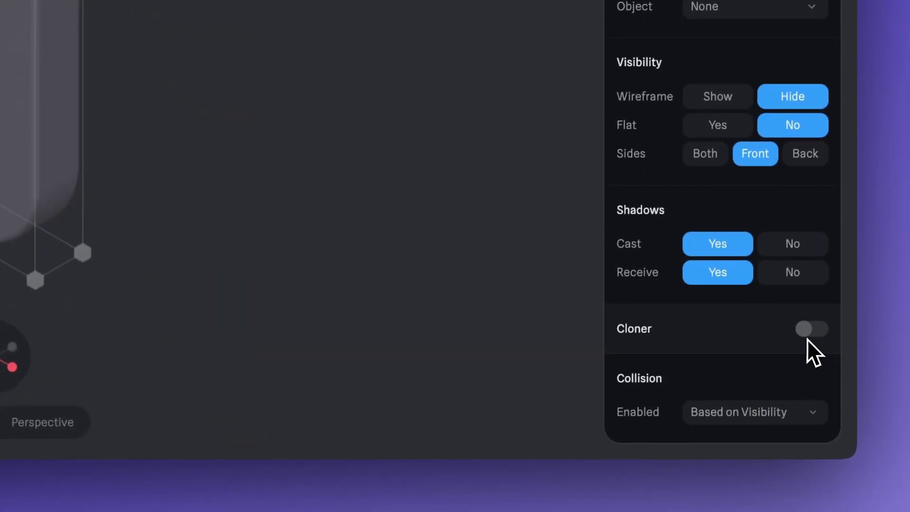
click(810, 351)
scroll(807, 358, down, 5)
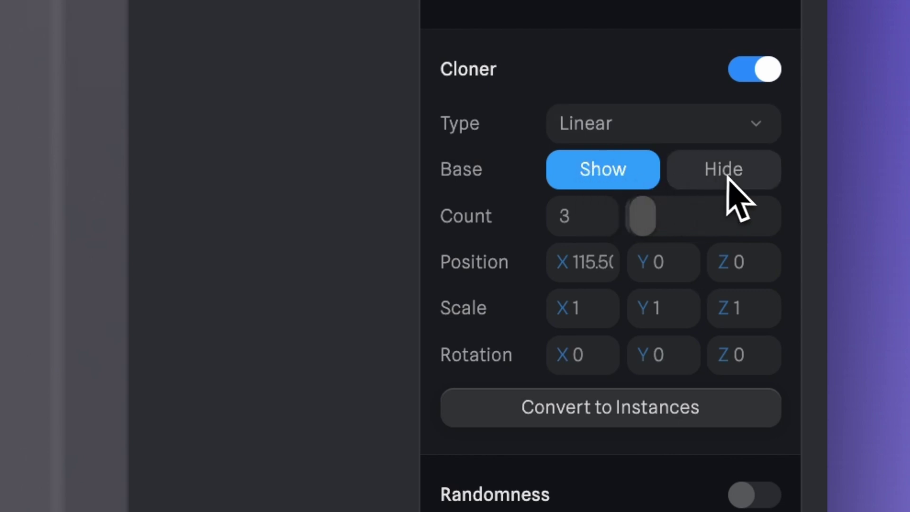
click(800, 207)
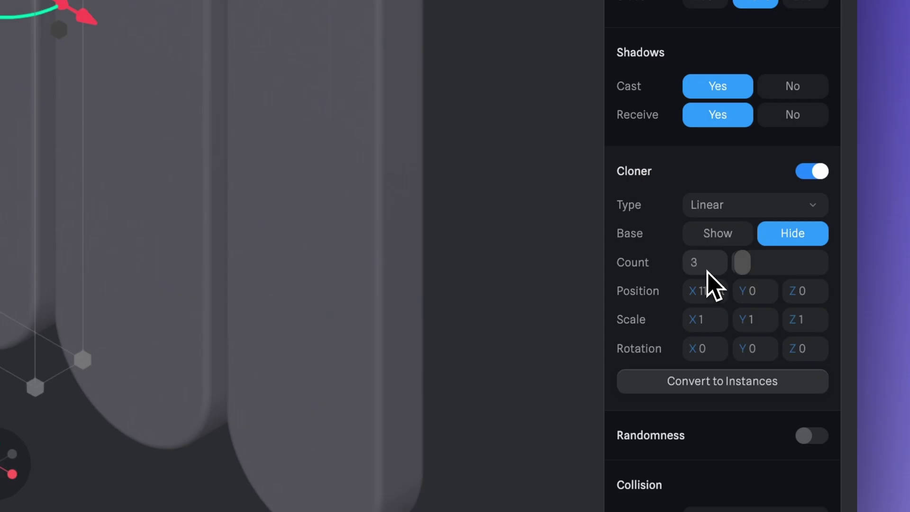
click(586, 230)
text(5)
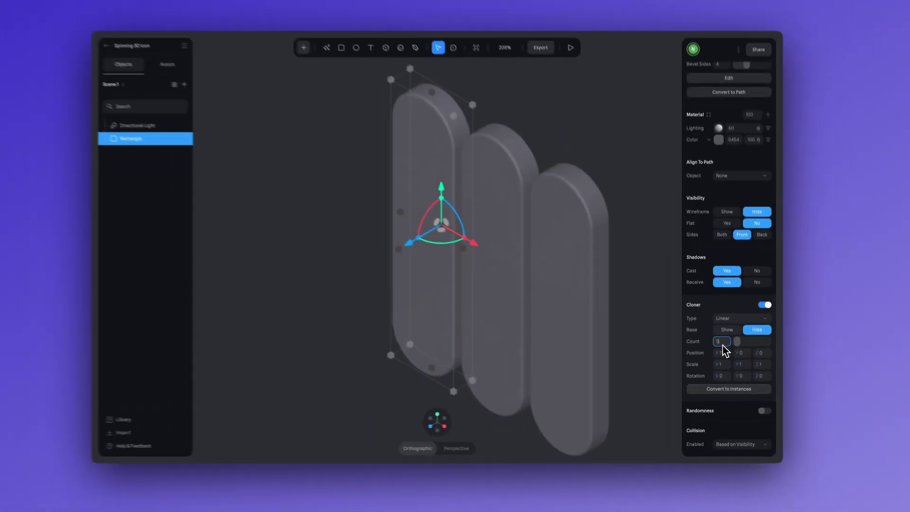
key(Return)
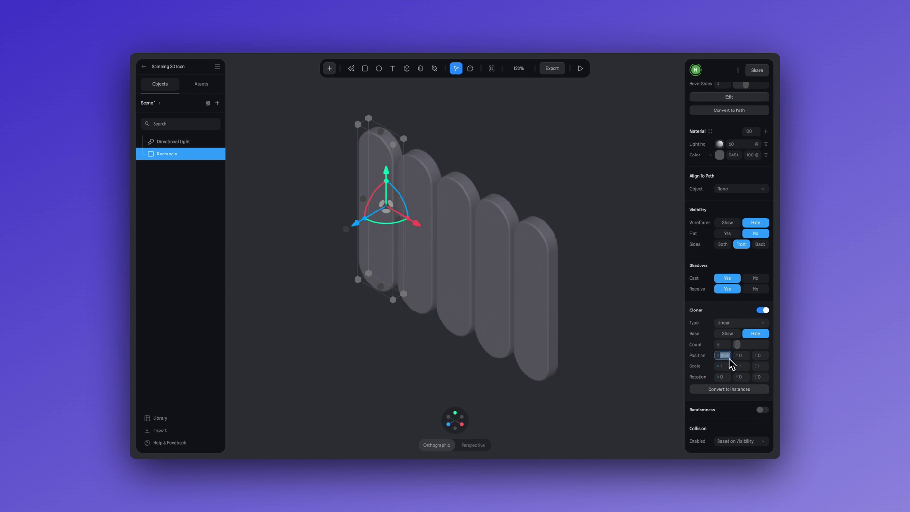
- Set the cloner's position offset to X 0 and Z -34, and fan the clones out with a Z rotation
key(Return)
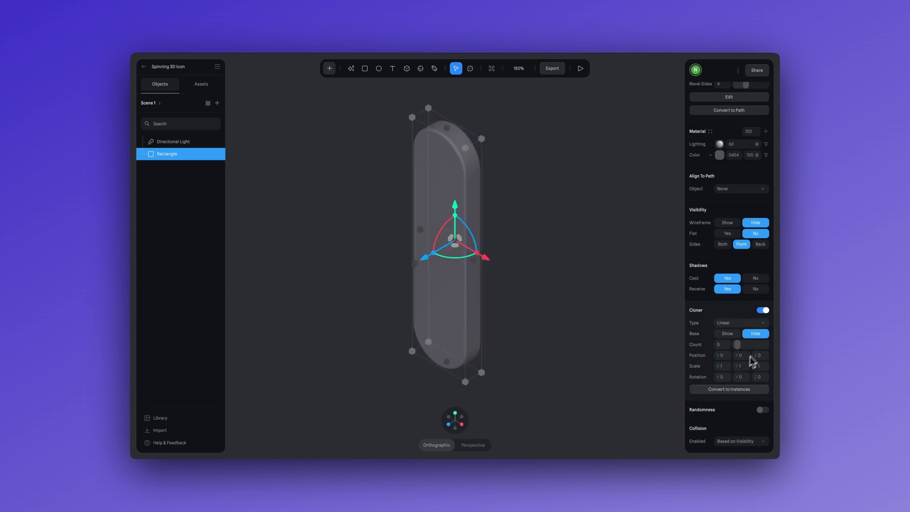
drag(752, 357, 758, 356)
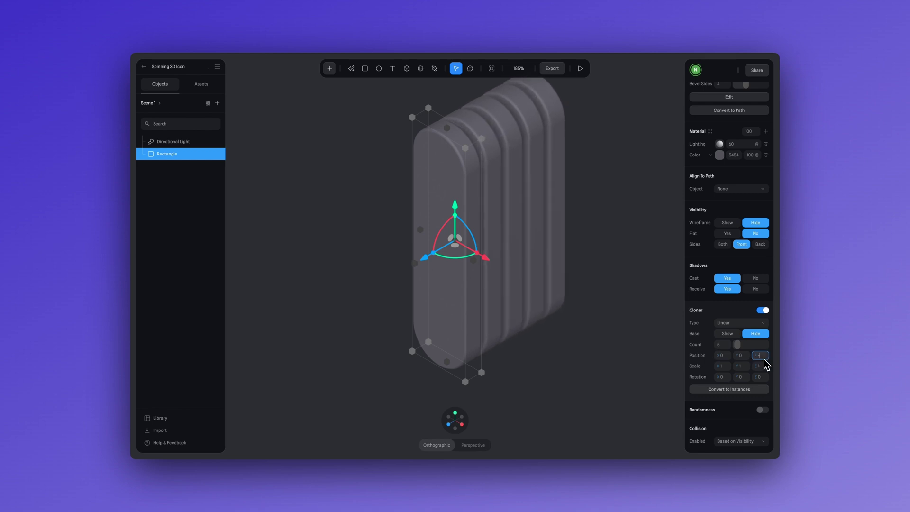
key(Return)
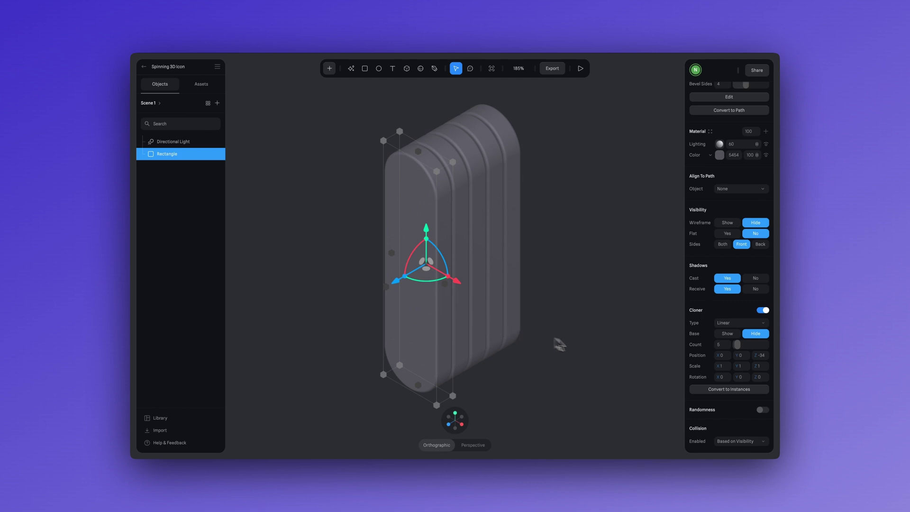
drag(759, 378, 758, 378)
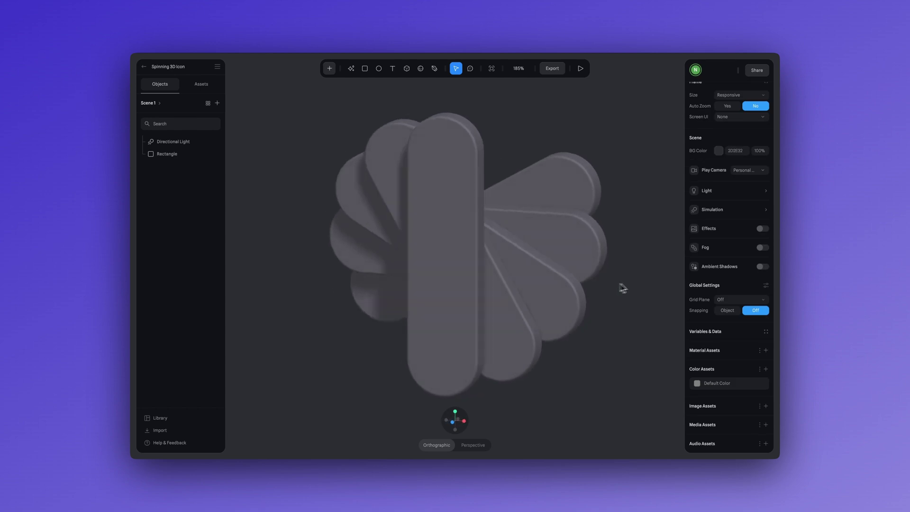
mouse_move(626, 284)
alt+mouse_down()
mouse_move(650, 279)
mouse_move(575, 301)
mouse_move(578, 325)
alt+mouse_up()
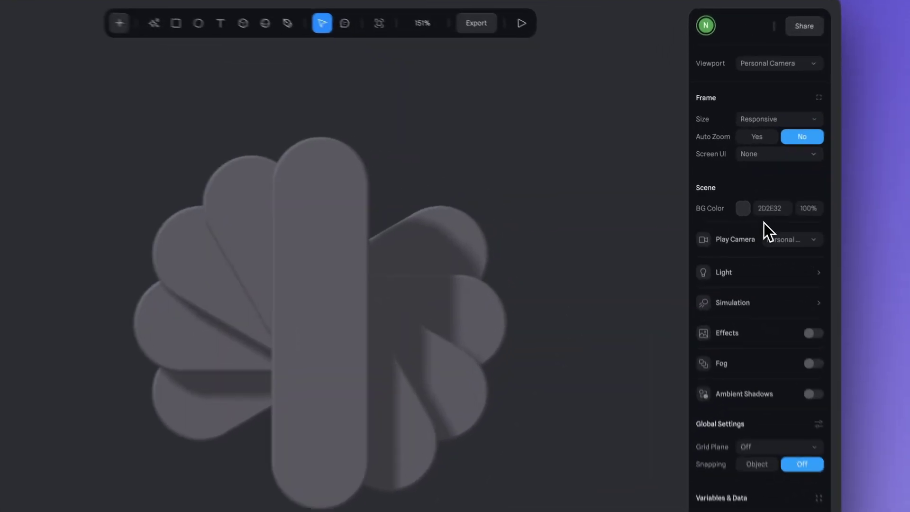
- Change the scene's background color to a pale periwinkle blue
click(719, 184)
click(719, 211)
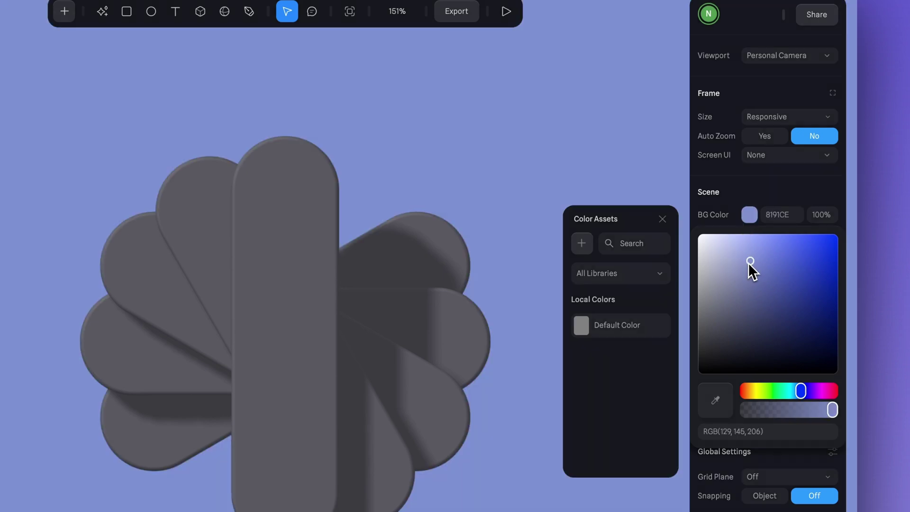
click(750, 266)
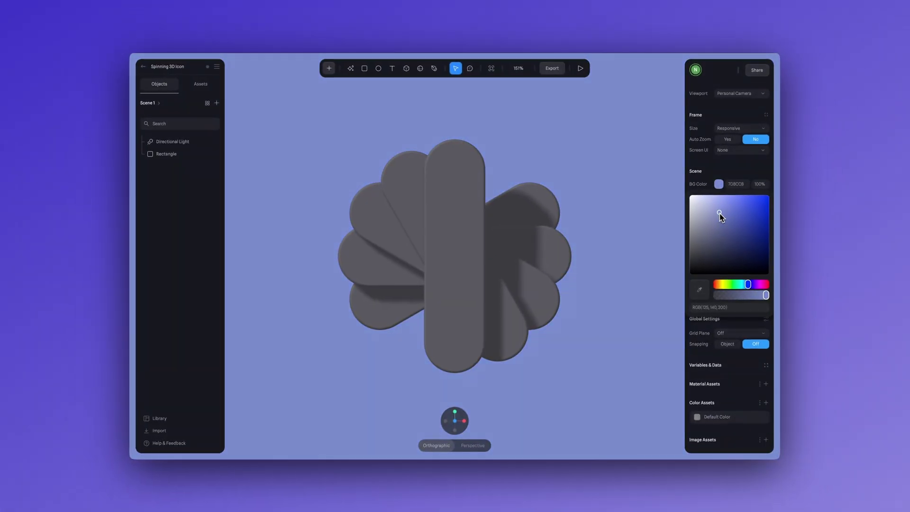
drag(720, 214, 709, 201)
click(604, 132)
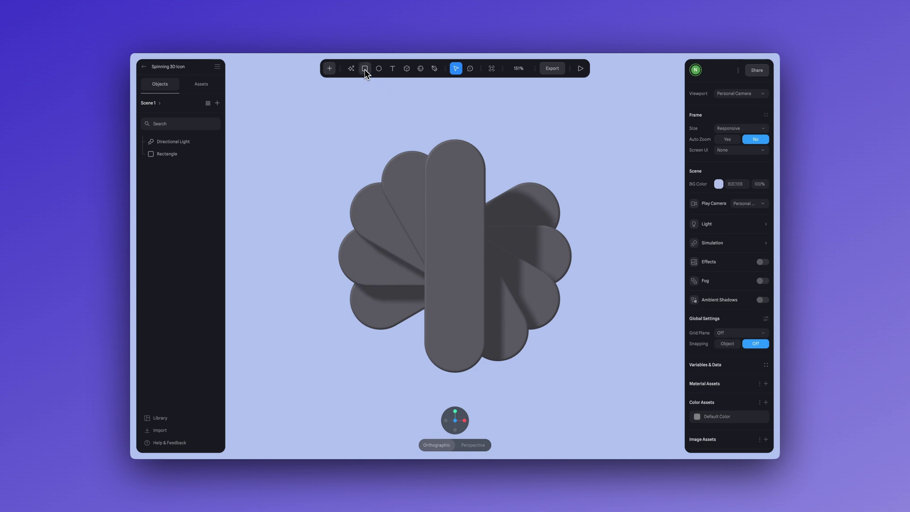
- Add a second rectangle about 66 by 66 and set its X and Y position to 0
click(436, 111)
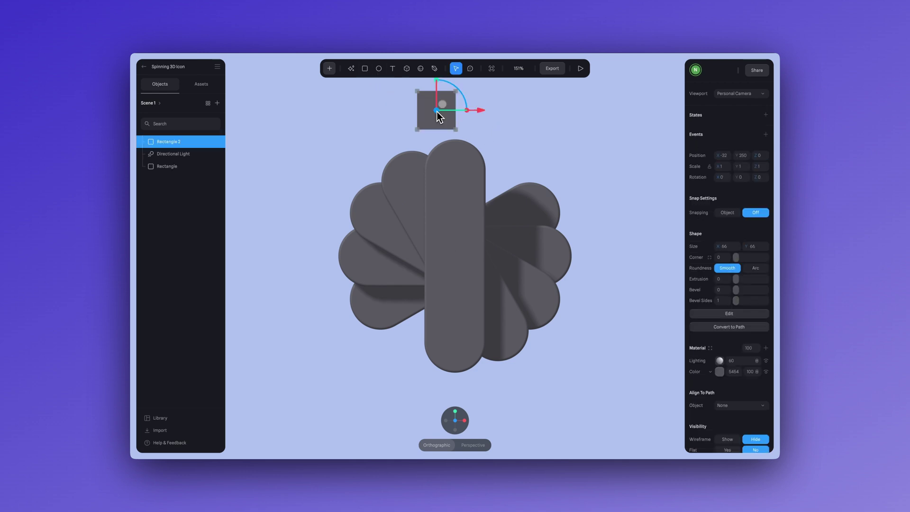
click(747, 160)
text(0)
key(Return)
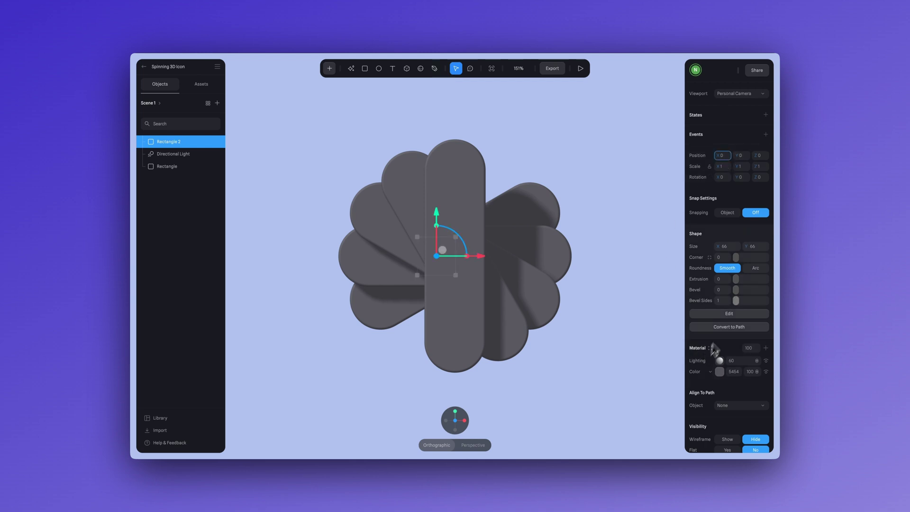
- Set the size of the second rectangle to 5000 by 5000
drag(742, 254, 753, 186)
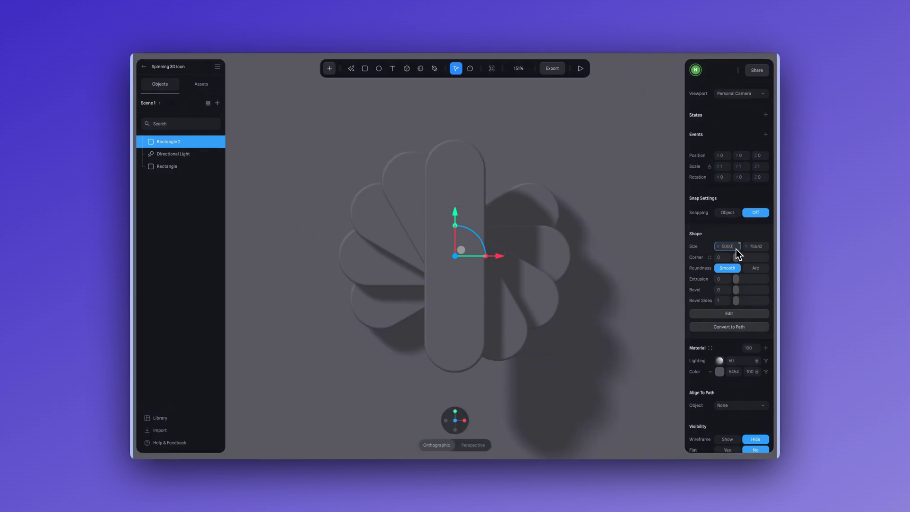
click(763, 250)
text(5000)
- Set the second rectangle's color to ABB6DD and the blend mode of its lighting layer to Overlay
click(720, 372)
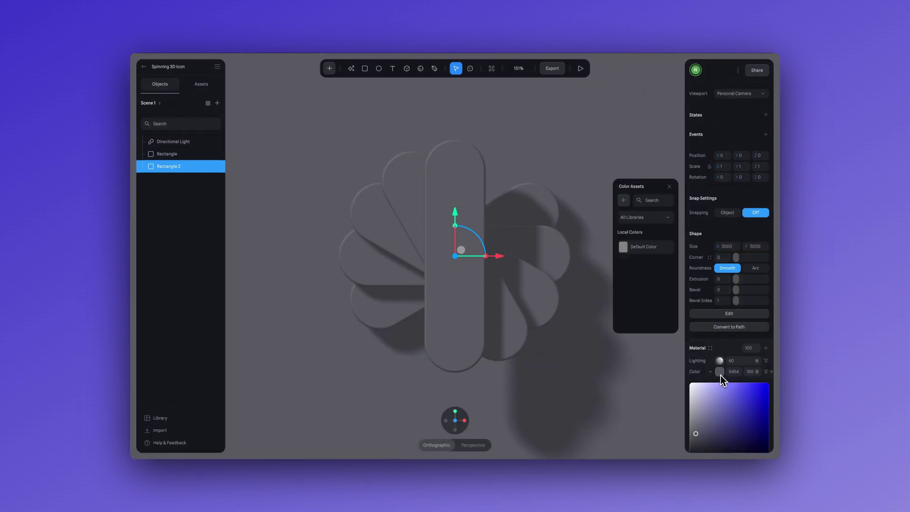
click(669, 186)
drag(709, 290, 716, 275)
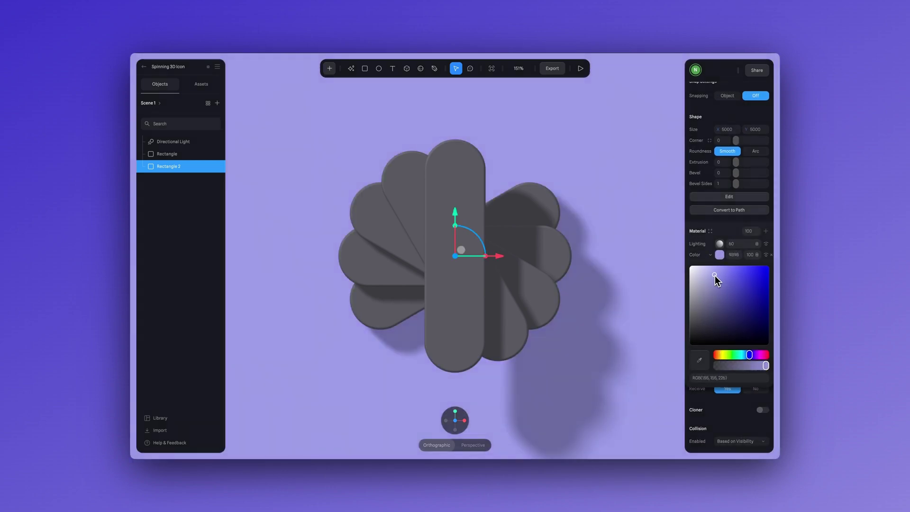
click(739, 258)
text(ABB)
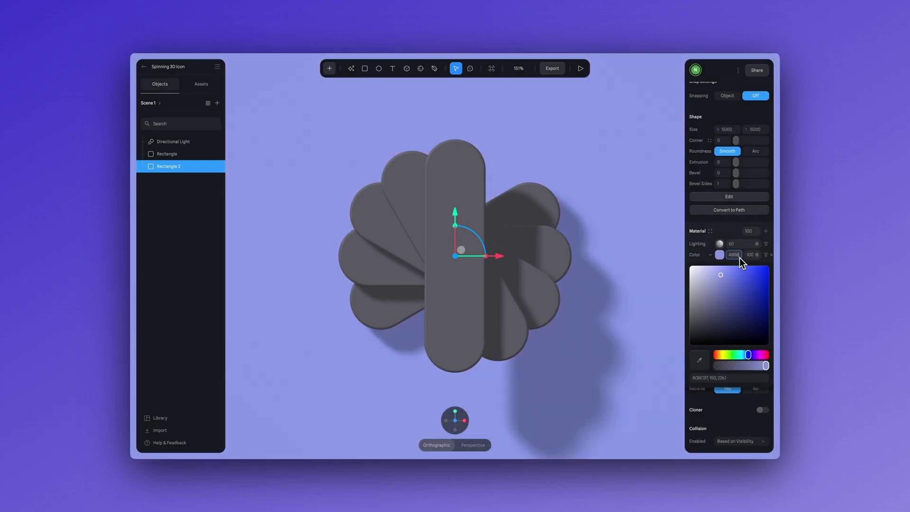
text(ABB6DD)
key(Return)
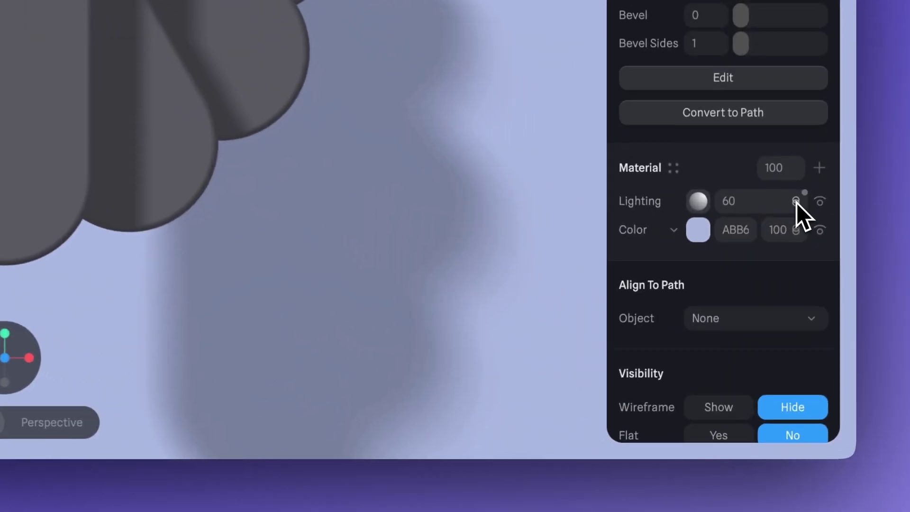
click(757, 243)
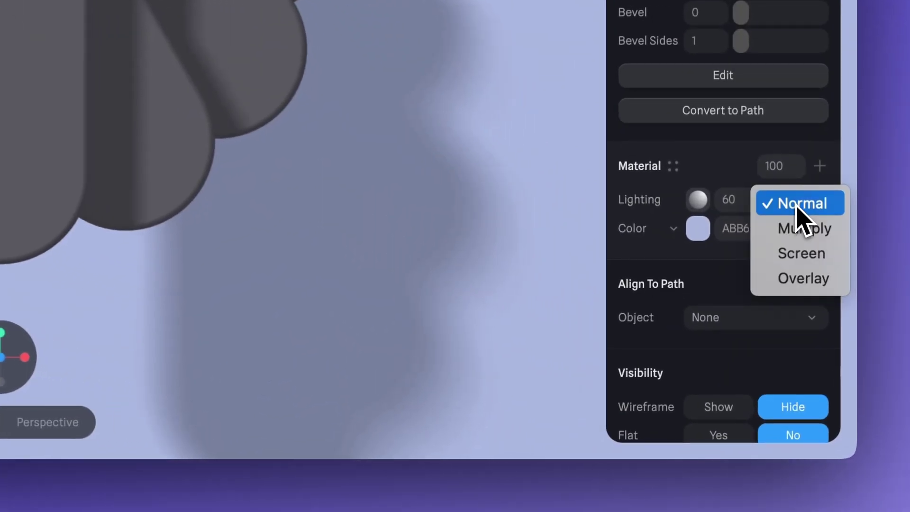
click(801, 272)
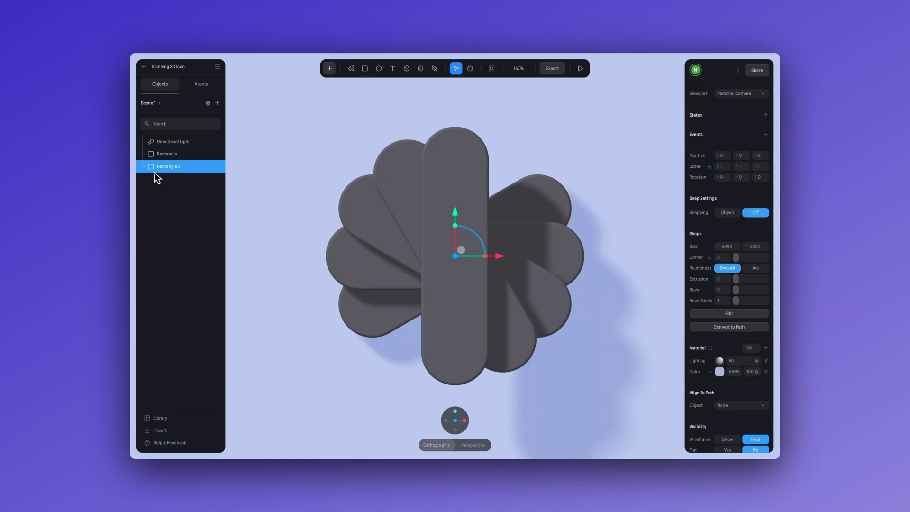
- Rename the second rectangle as Background and lock it
double_click(179, 166)
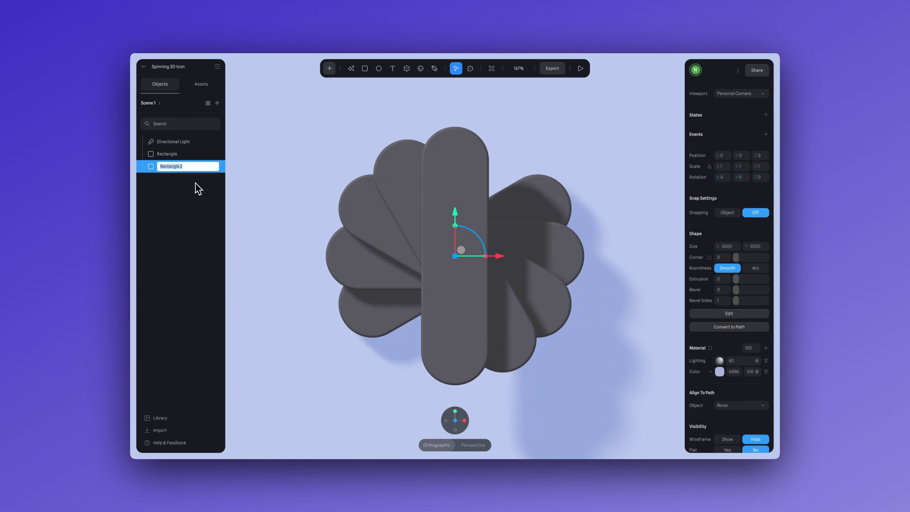
text(Background)
key(Return)
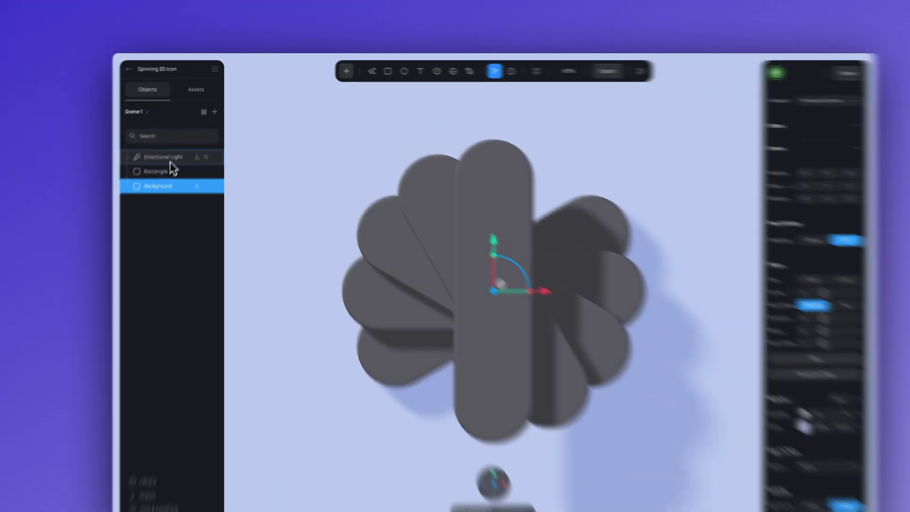
- Move the directional light to X -280 and set its shadow size to 1000
click(167, 142)
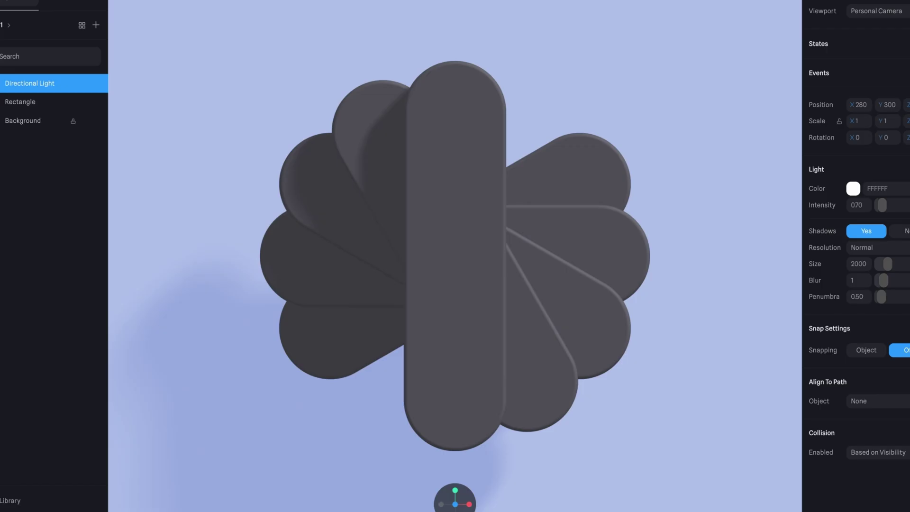
drag(785, 1, 167, 150)
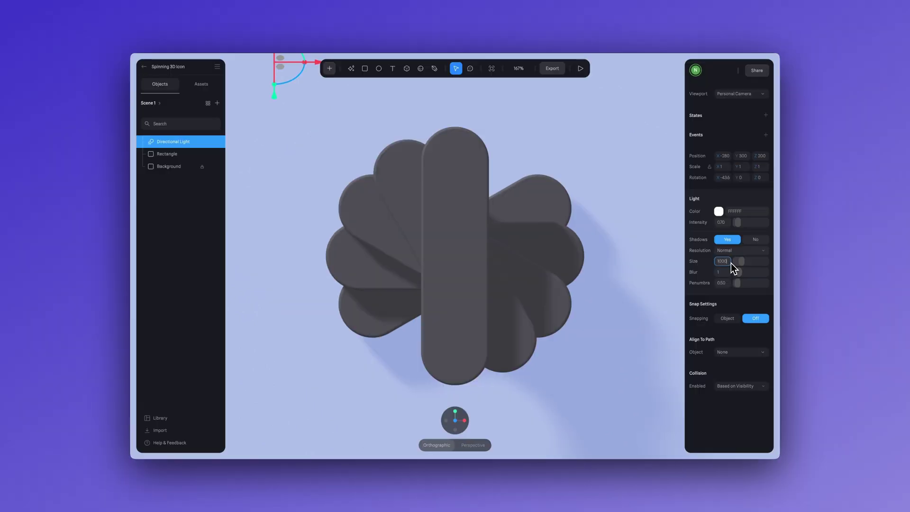
key(Return)
- Set the directional light's shadow blur to 1 and its penumbra to 6.54
drag(740, 273, 754, 273)
click(724, 275)
text(1)
key(Tab)
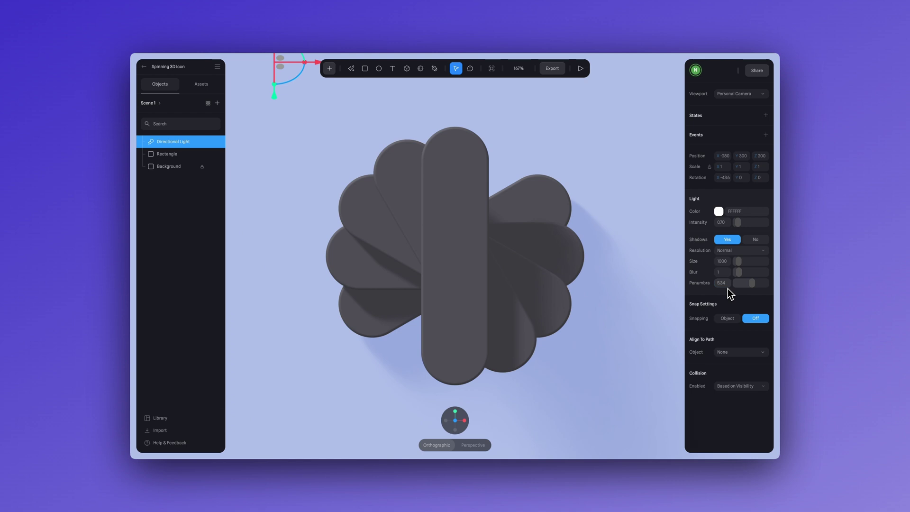
- Try a bright purple color on the cloned rounded bars
drag(591, 297, 622, 294)
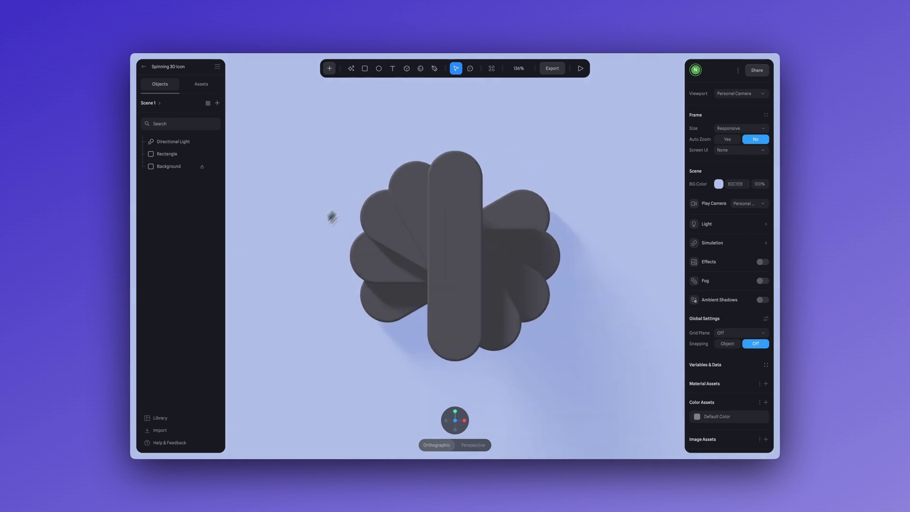
click(488, 420)
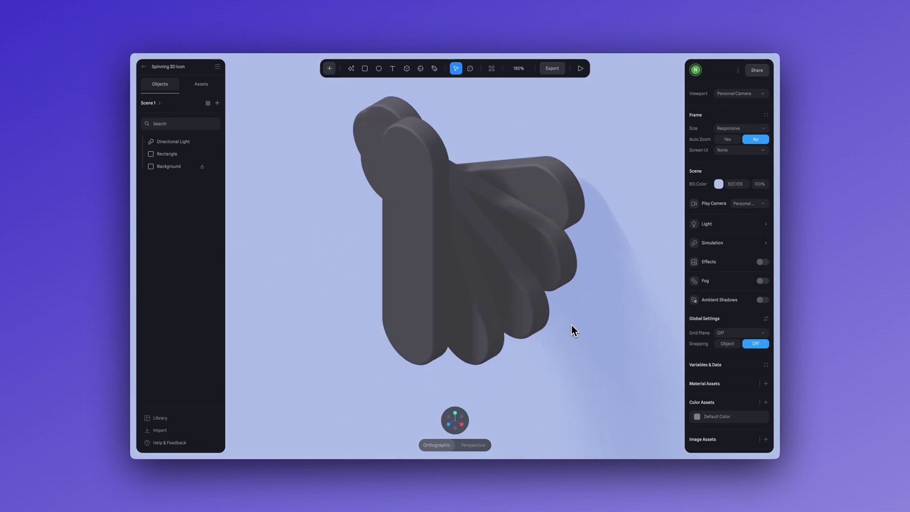
click(420, 285)
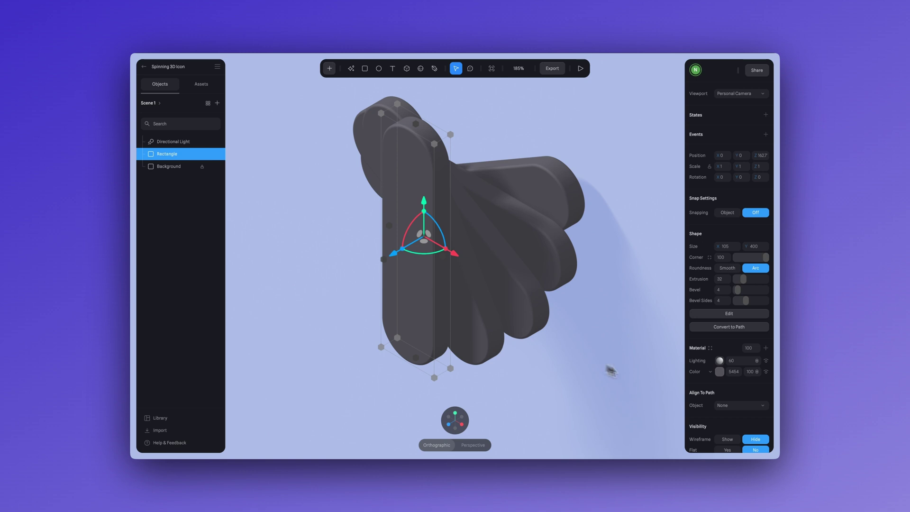
click(720, 371)
click(675, 188)
scroll(717, 269, down, 3)
drag(717, 269, 737, 251)
drag(754, 335, 757, 335)
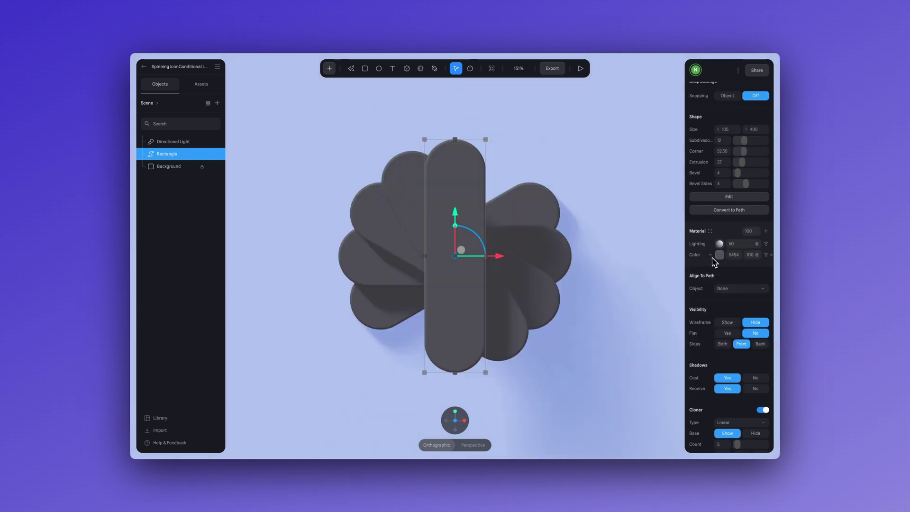
- Change the bars' color layer to a Depth layer and set the start color of its ramp to 4060FF
click(713, 257)
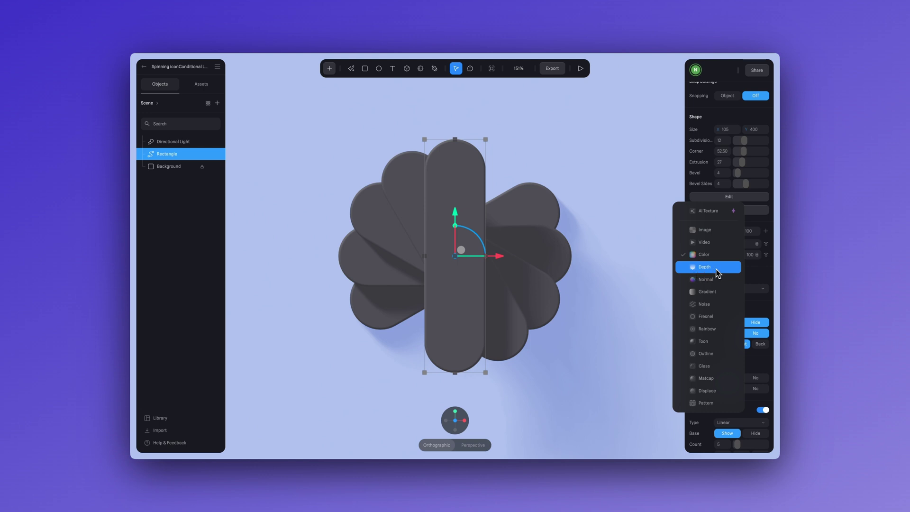
click(718, 268)
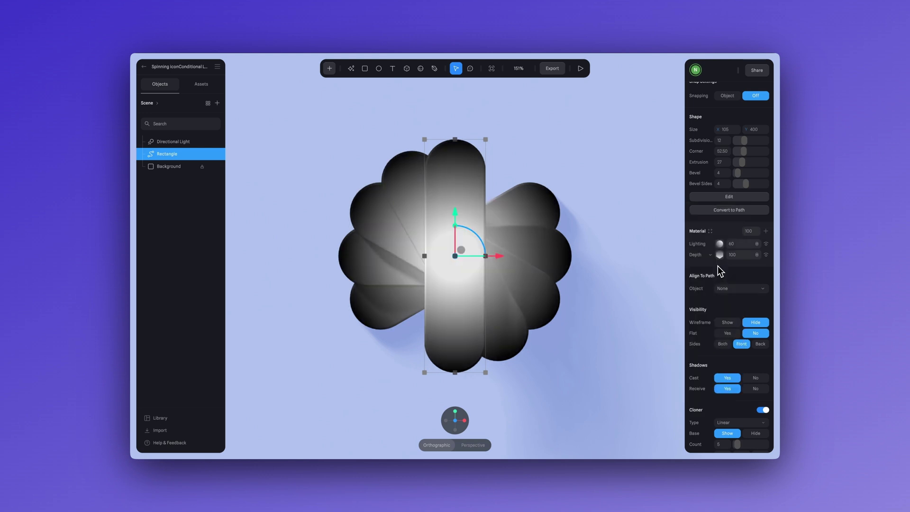
click(720, 255)
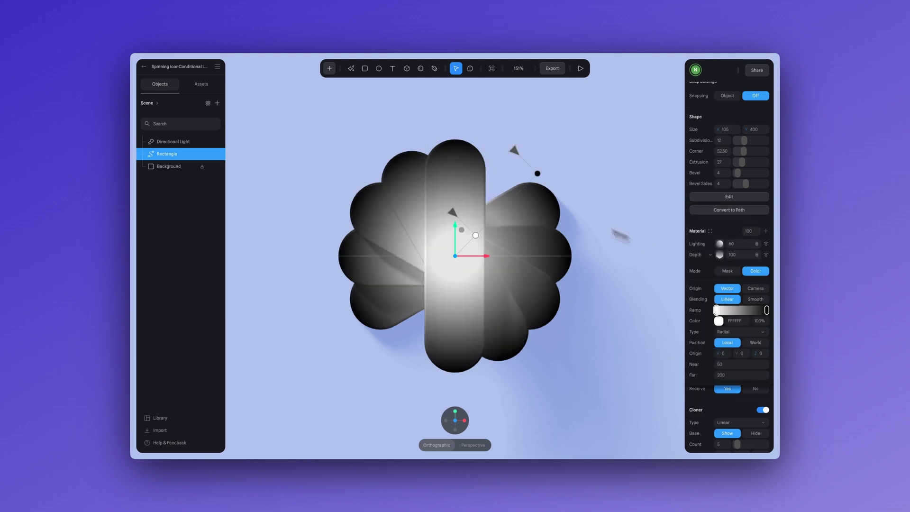
drag(514, 151, 537, 161)
text(4060FF)
key(Return)
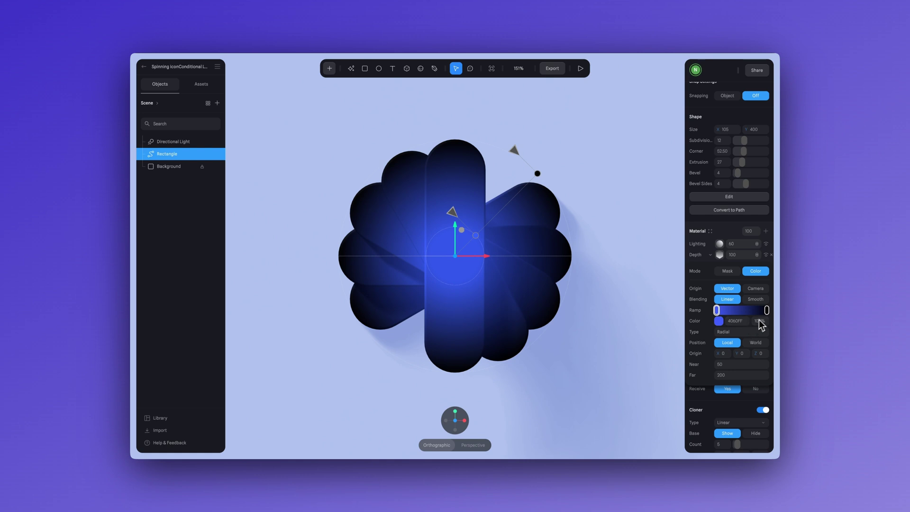
- Set the end color of the depth ramp to FFFFFF and shift the depth origin along Z
click(766, 310)
text(FFFFFF)
key(Return)
drag(756, 356, 772, 355)
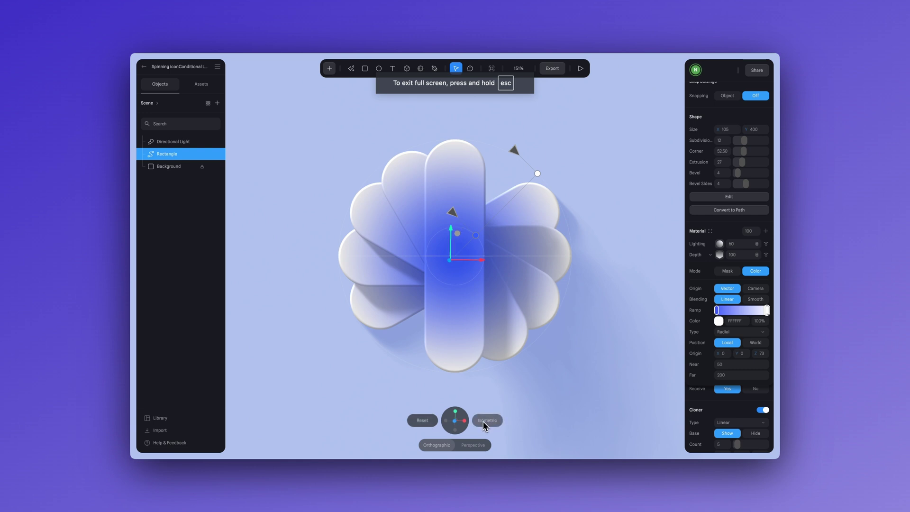
- Set the shininess of the bars' Phong lighting to 100
click(483, 421)
middle_drag(532, 364, 549, 319)
drag(367, 281, 454, 253)
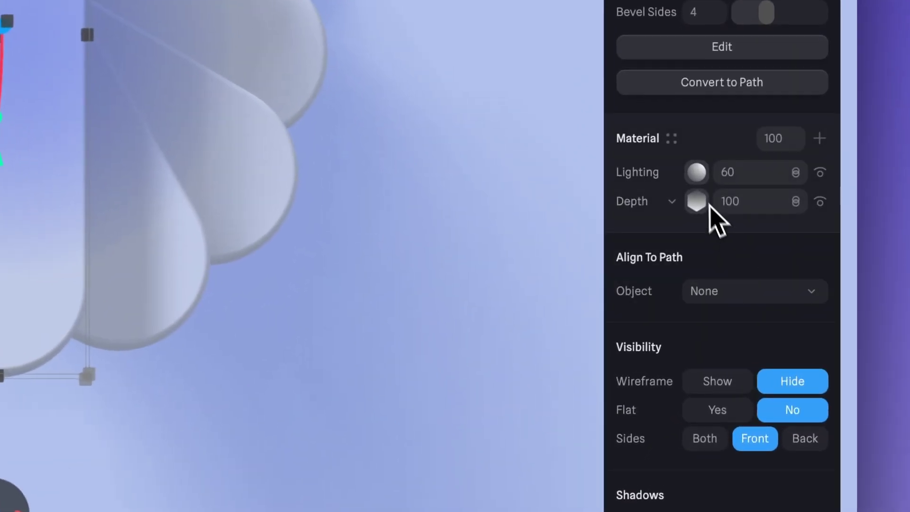
click(713, 254)
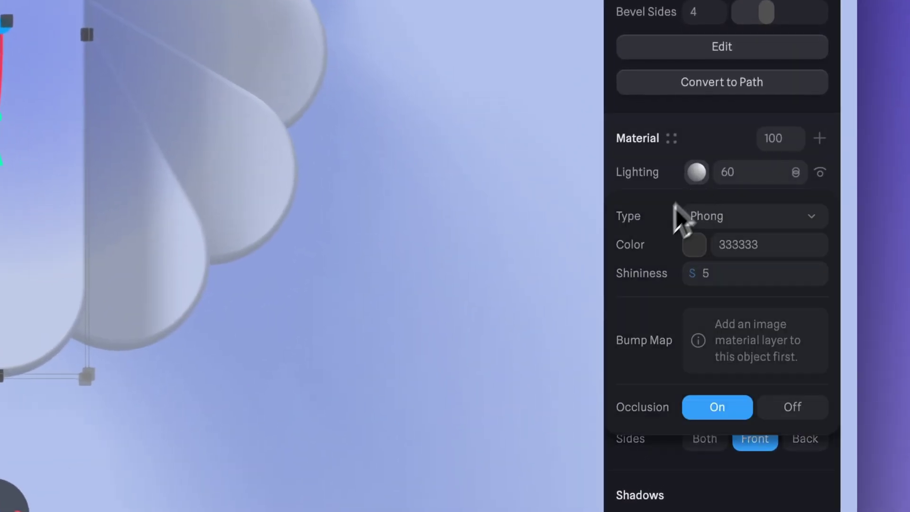
click(733, 276)
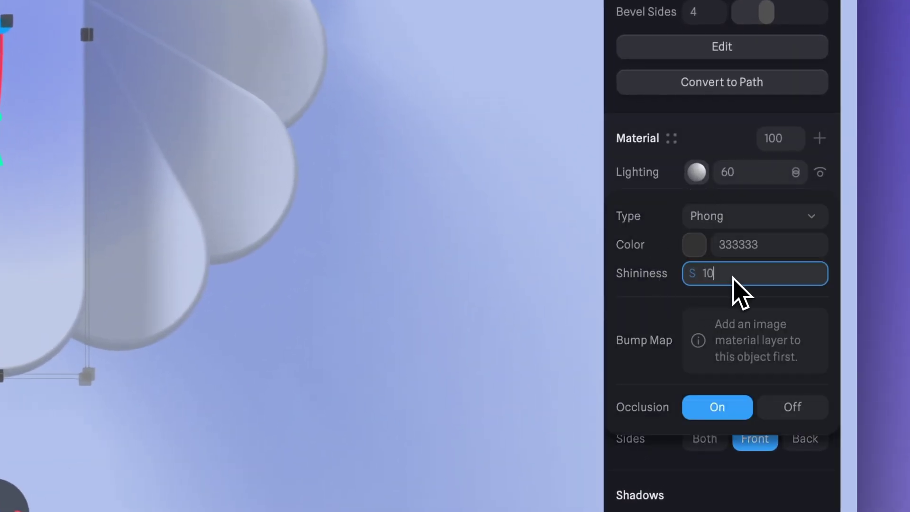
key(Return)
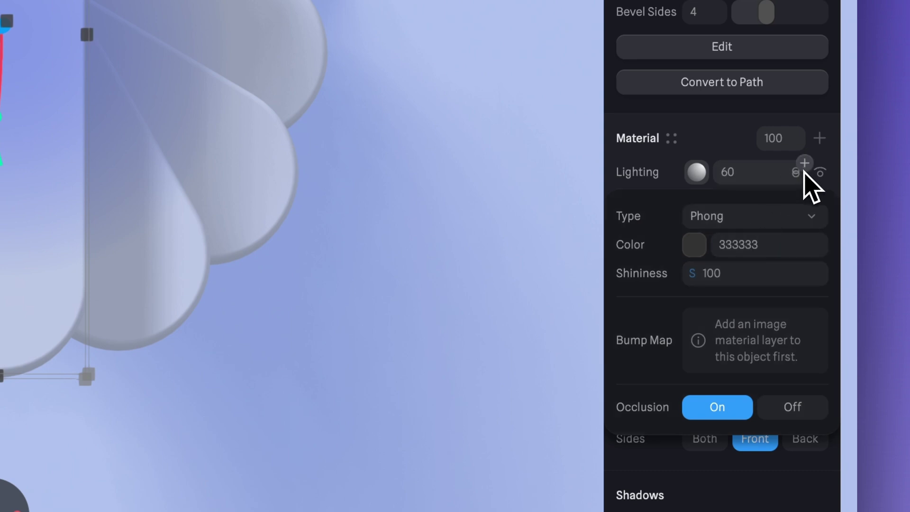
- Set the bars' lighting layer to Overlay blending with a strength of 100
click(803, 173)
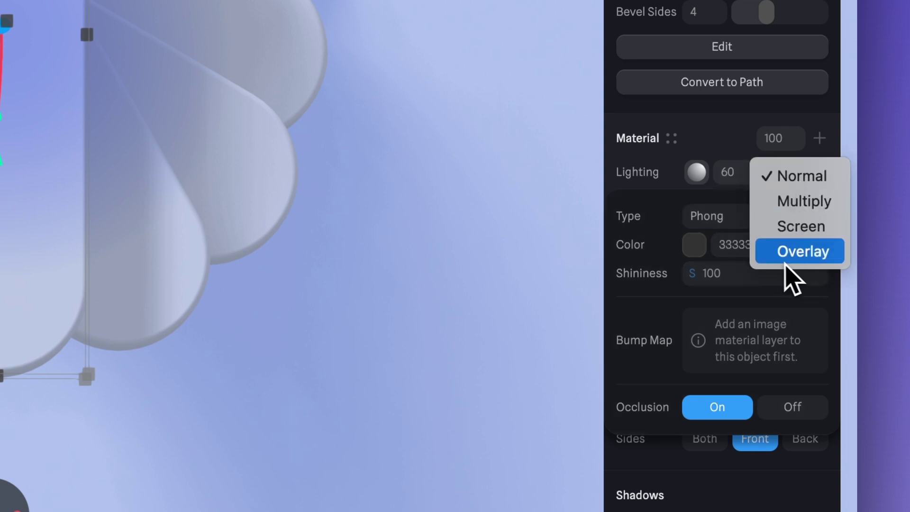
click(816, 252)
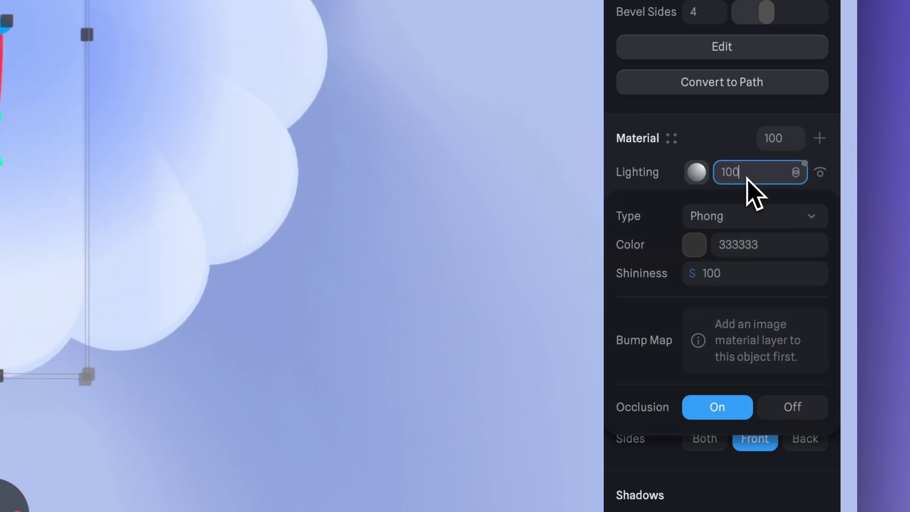
click(421, 231)
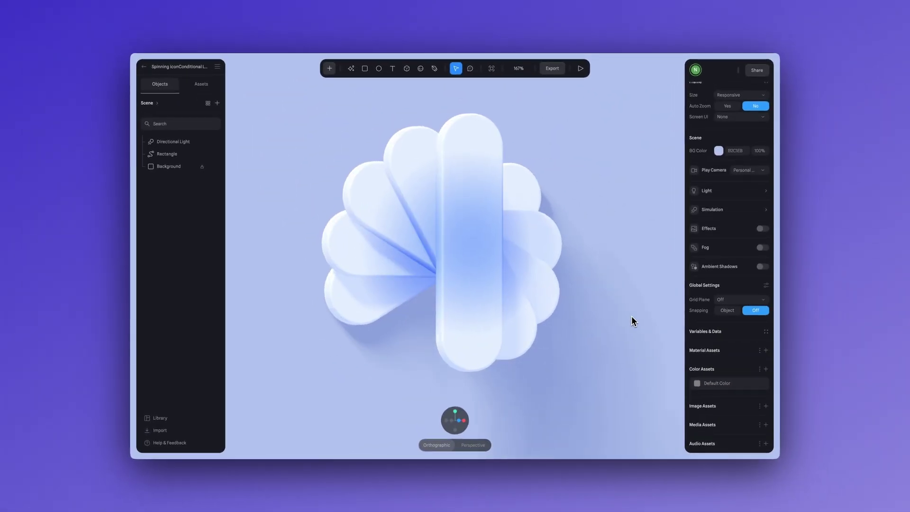
- Convert the cloned rounded rectangle to instances
click(449, 393)
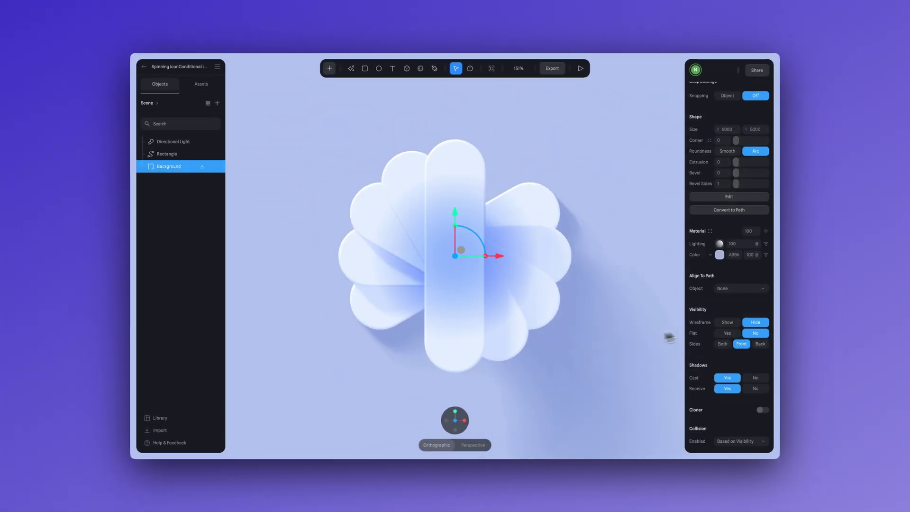
click(471, 300)
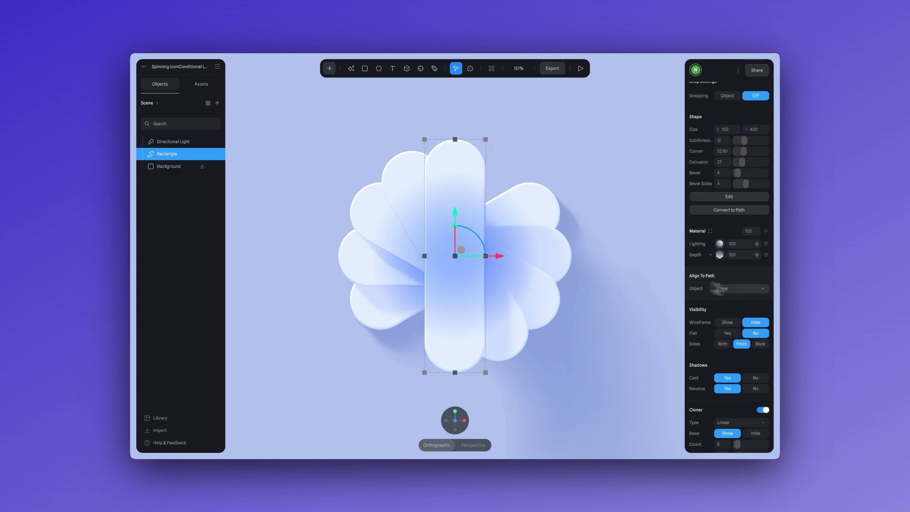
scroll(733, 313, down, 2)
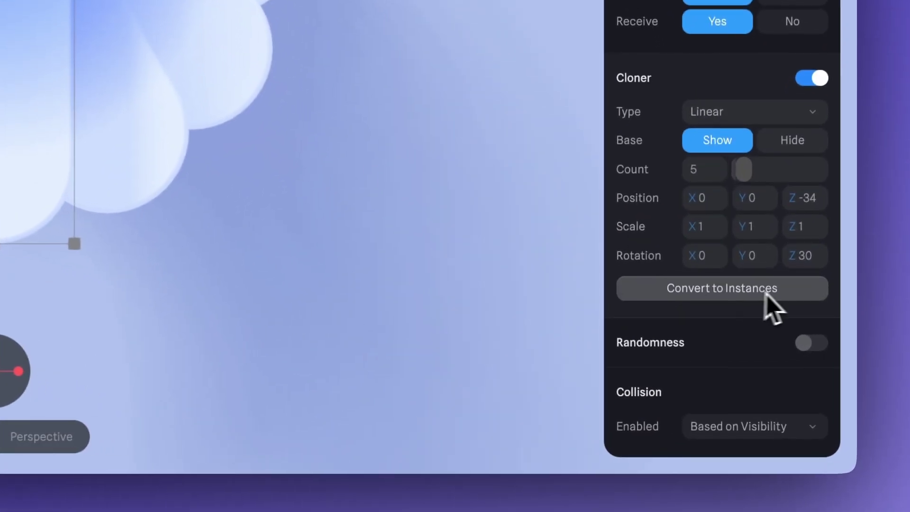
click(684, 297)
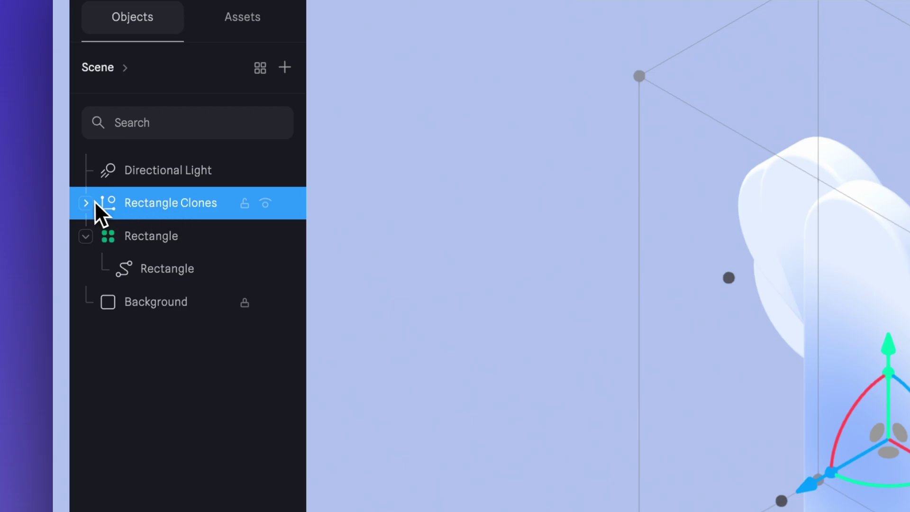
- Recolor the end of Clone 4's depth ramp to a yellowish orange
click(87, 202)
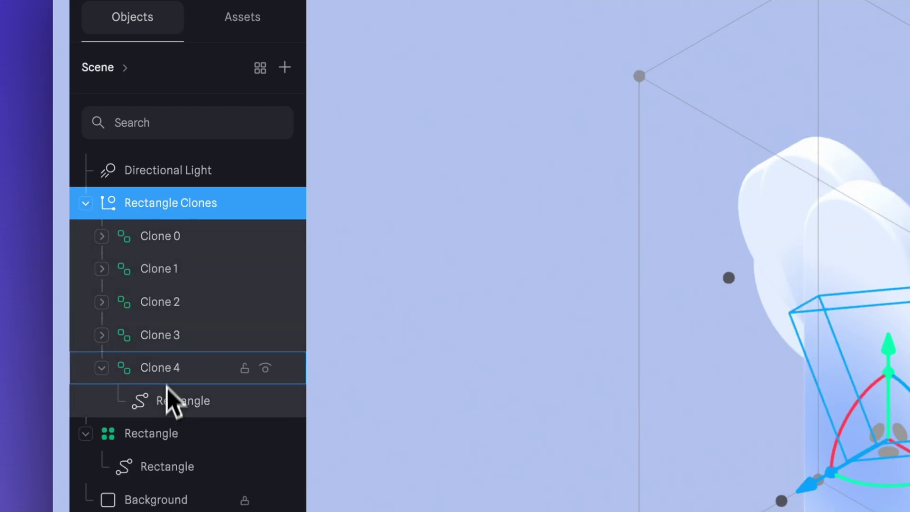
click(163, 365)
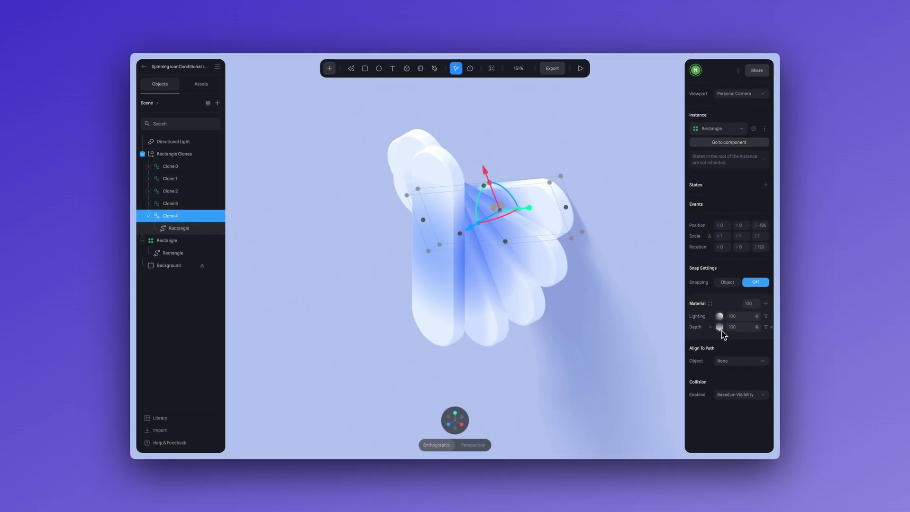
click(720, 329)
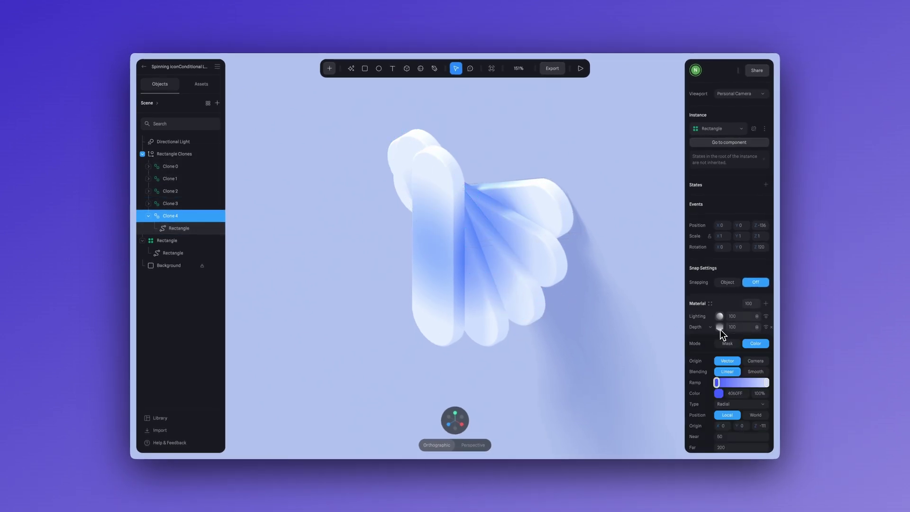
click(767, 383)
scroll(733, 414, down, 3)
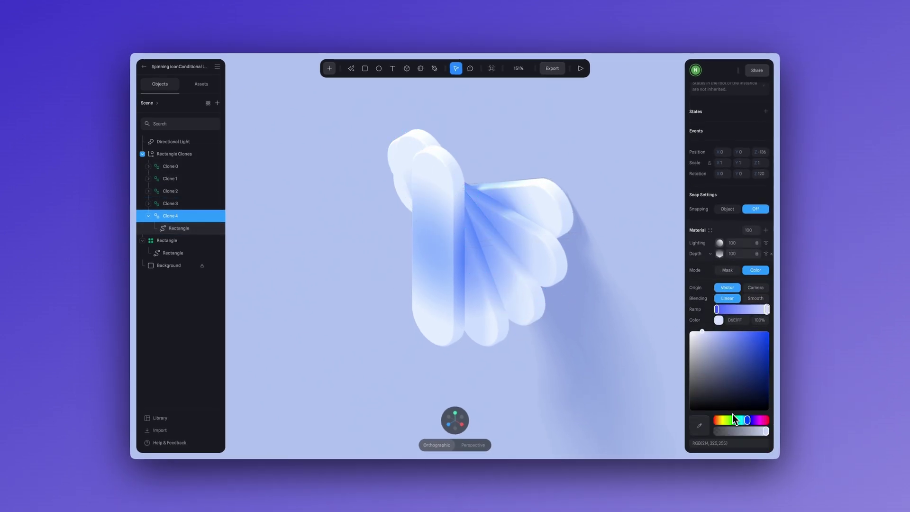
drag(729, 419, 714, 421)
mouse_move(726, 340)
mouse_down()
mouse_move(741, 334)
mouse_move(726, 337)
mouse_up()
drag(717, 421, 722, 421)
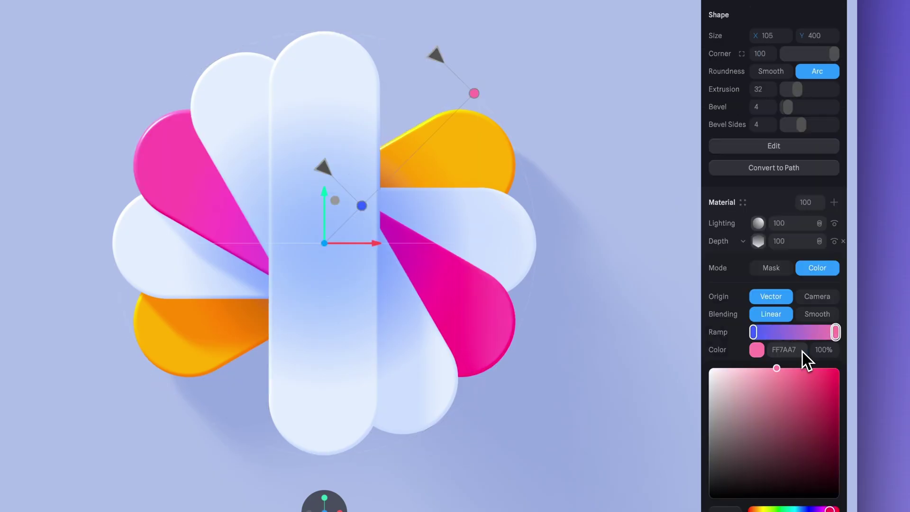
- Set the end color of the depth ramp on the bar just behind the front white one to B47AFF
click(803, 351)
text(B47AFF)
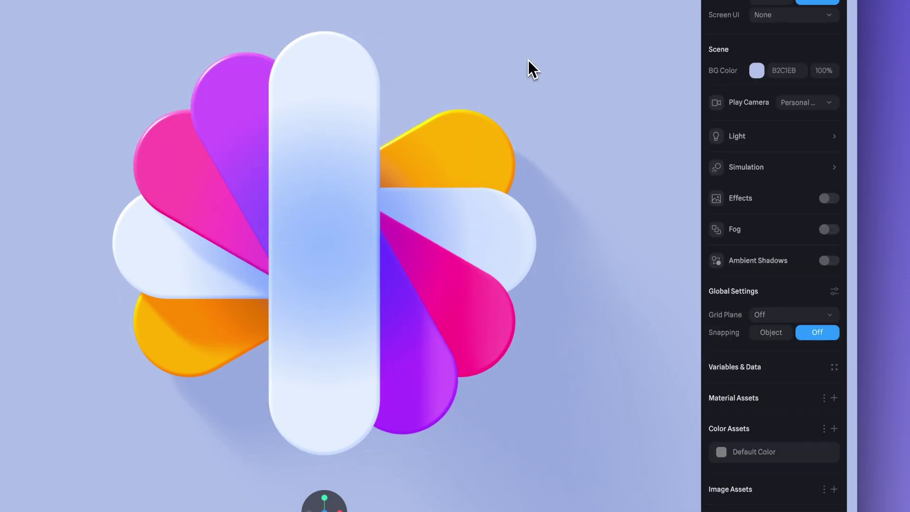
alt+drag(528, 60, 590, 61)
right_drag(590, 61, 558, 72)
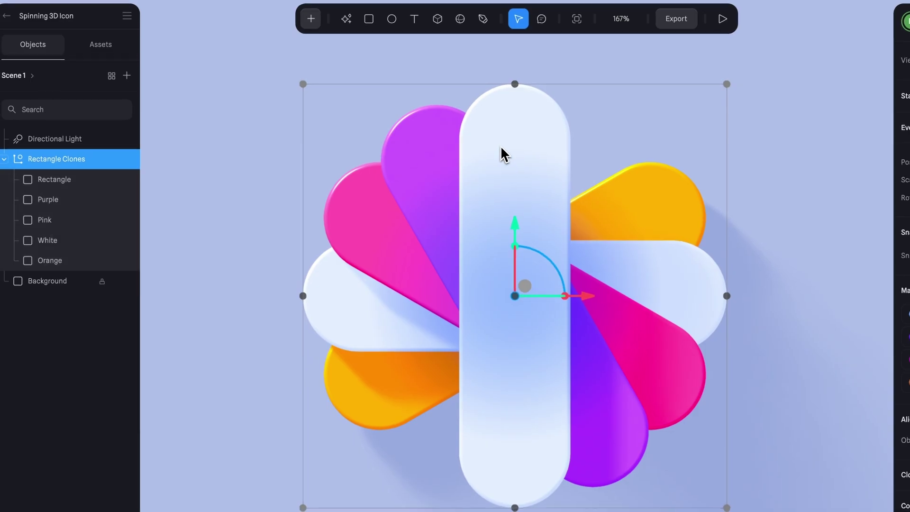
- Add a Glass layer to the material of the front white Rectangle
click(501, 146)
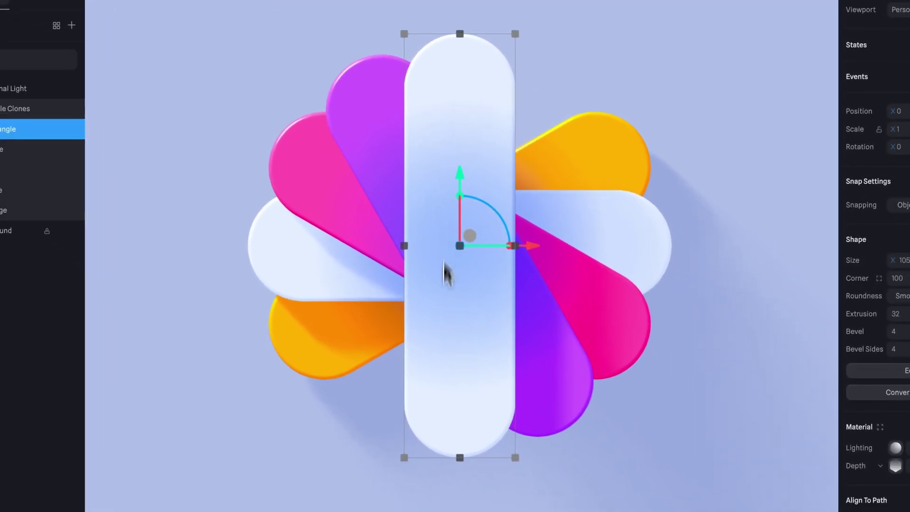
click(748, 302)
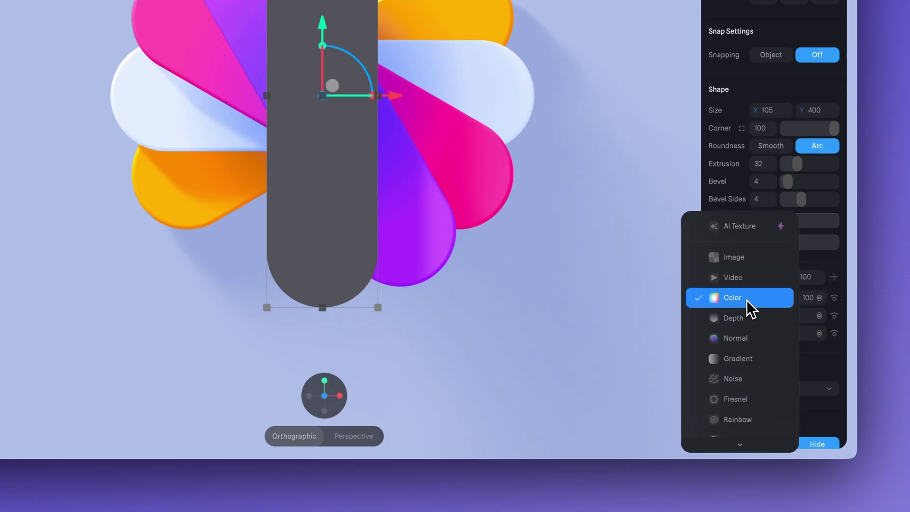
scroll(750, 308, down, 3)
click(759, 413)
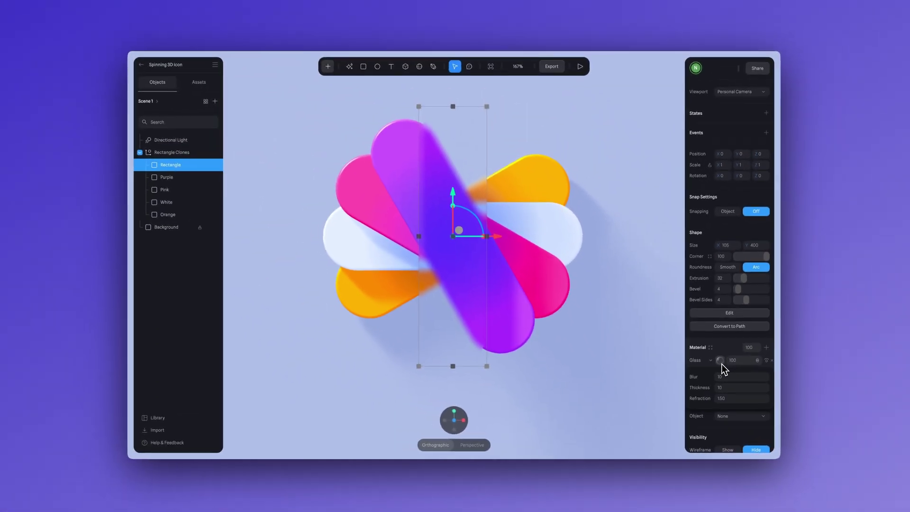
click(749, 314)
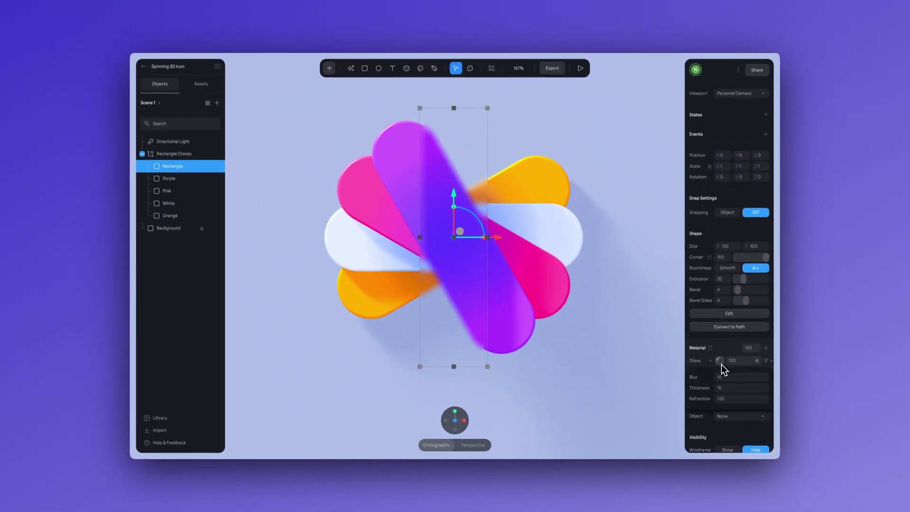
- Set the Glass layer's refraction to 1.08 and thickness to 250, and increase its blur for a frosted look
click(733, 402)
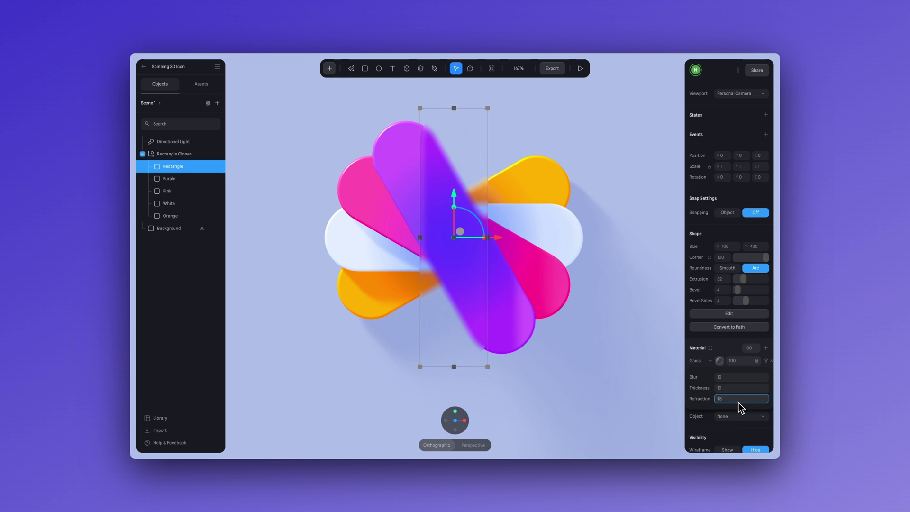
text(1.08)
click(731, 390)
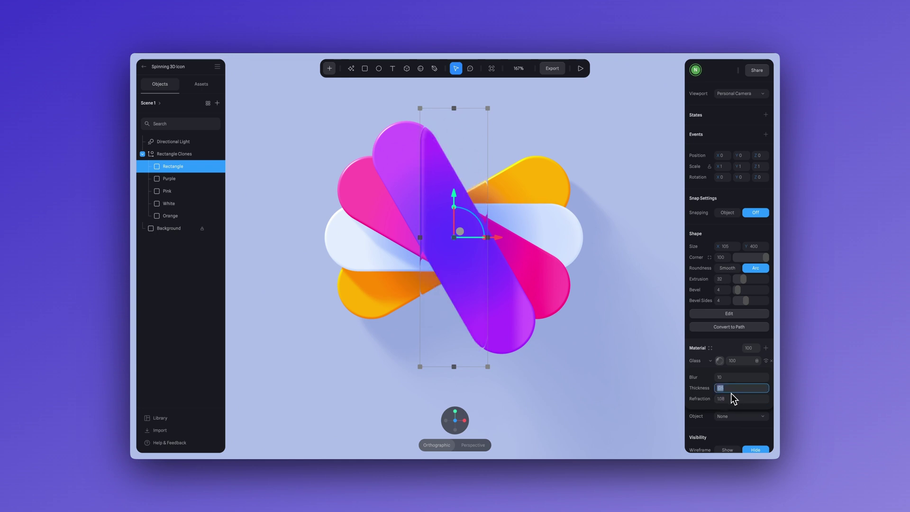
text(25)
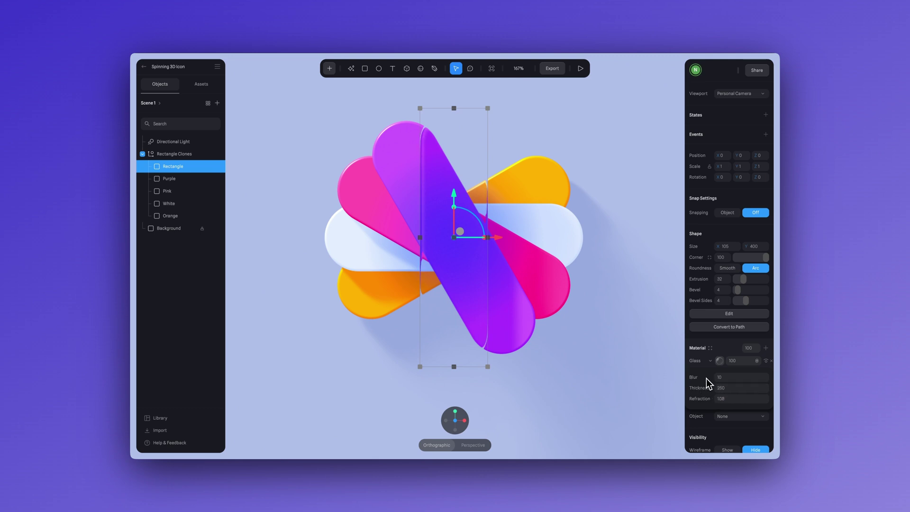
click(718, 380)
drag(722, 379, 770, 379)
scroll(650, 401, up, 5)
alt+drag(638, 402, 657, 415)
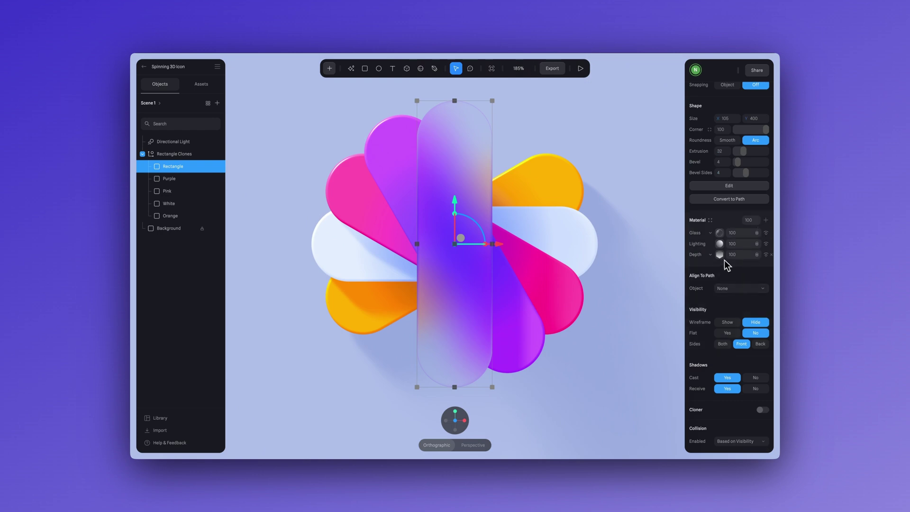
- Change the front bar's Depth layer to a Color layer with a deep blue
click(720, 256)
click(711, 255)
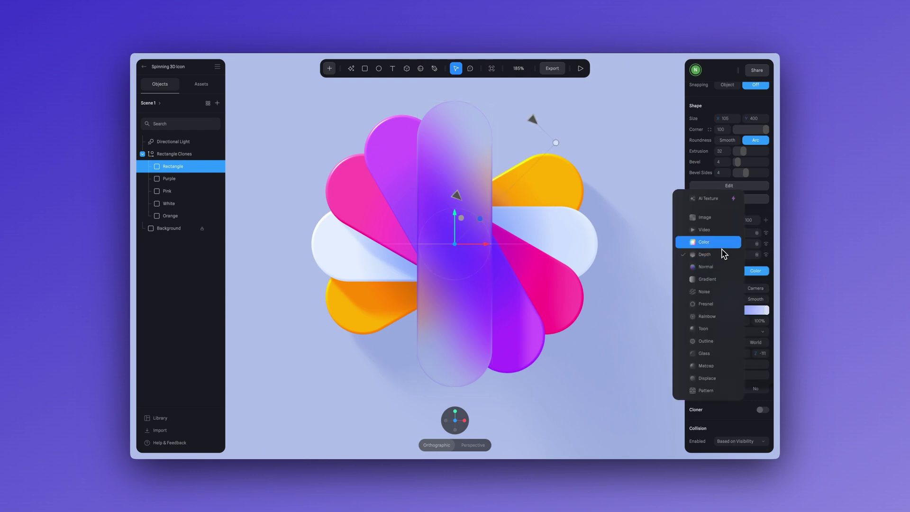
click(707, 218)
click(735, 279)
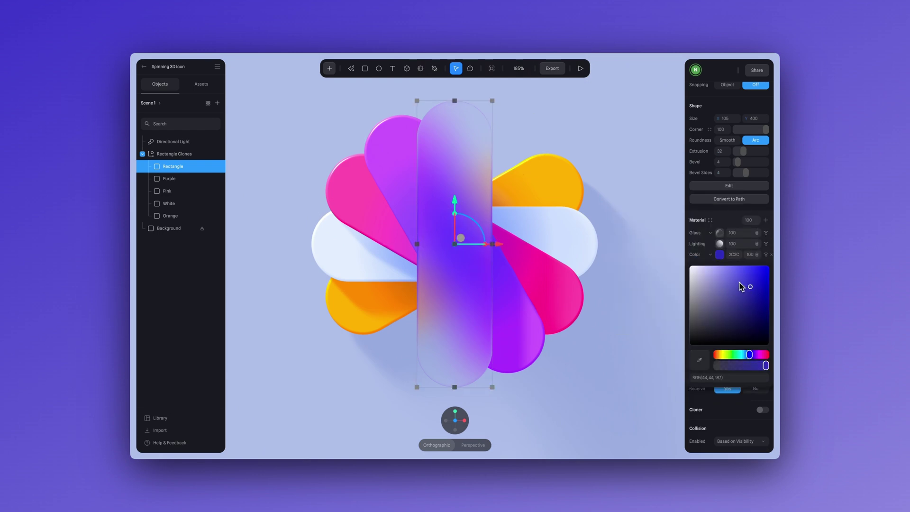
click(757, 287)
- Reduce the Glass layer's opacity to 80
click(747, 234)
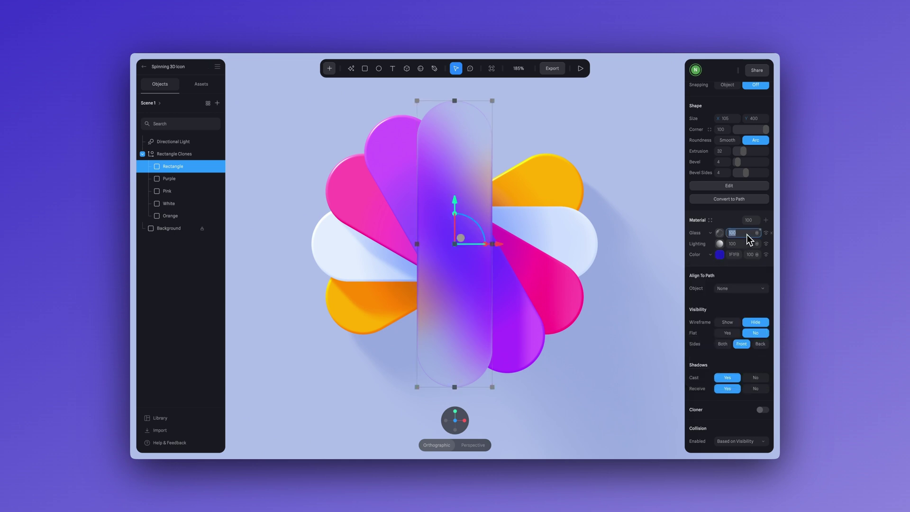
text(80)
key(Return)
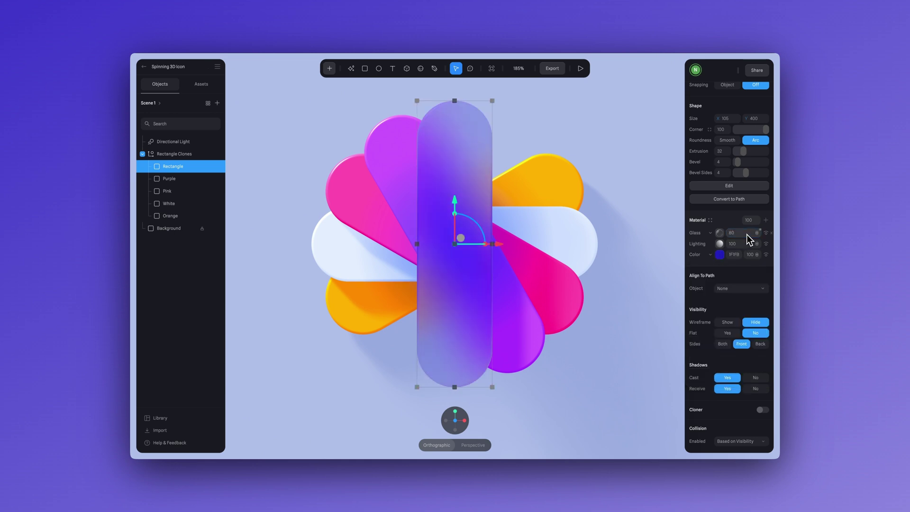
- Set the front bar's Color layer to bright blue RGB(0, 50, 255) and hide its Lighting layer
click(720, 255)
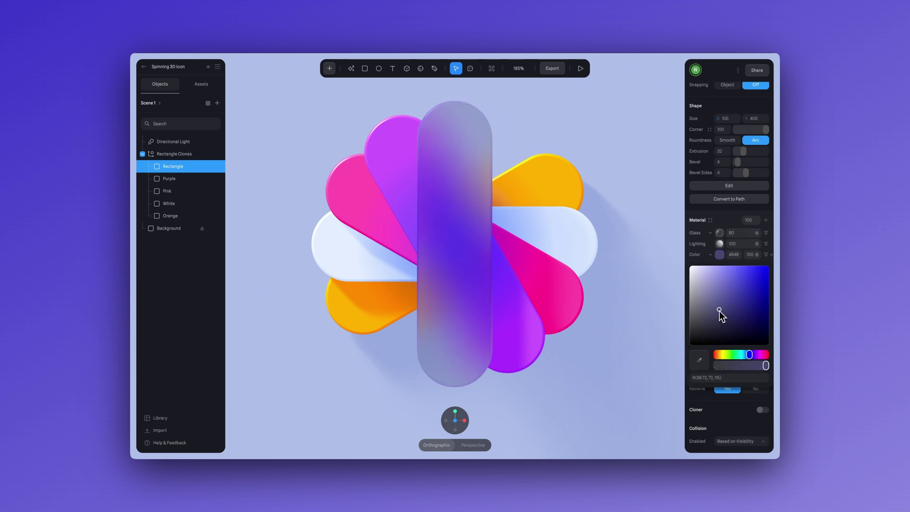
click(714, 275)
drag(716, 277, 769, 265)
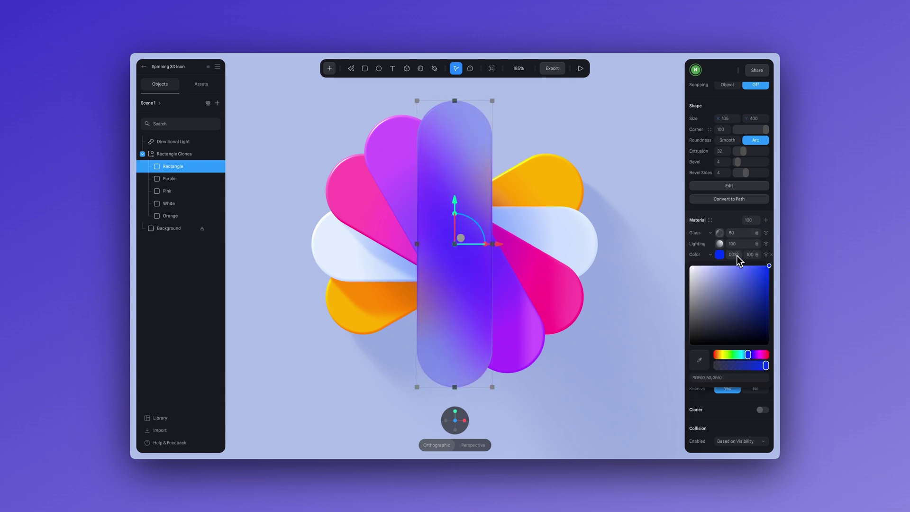
click(767, 244)
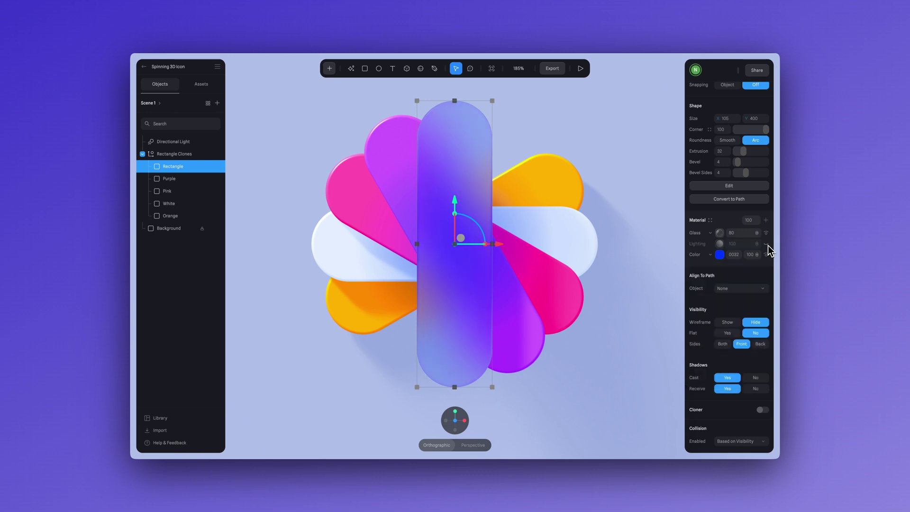
- Add a Fresnel layer above the Glass layer in the front bar's material
click(767, 220)
click(710, 233)
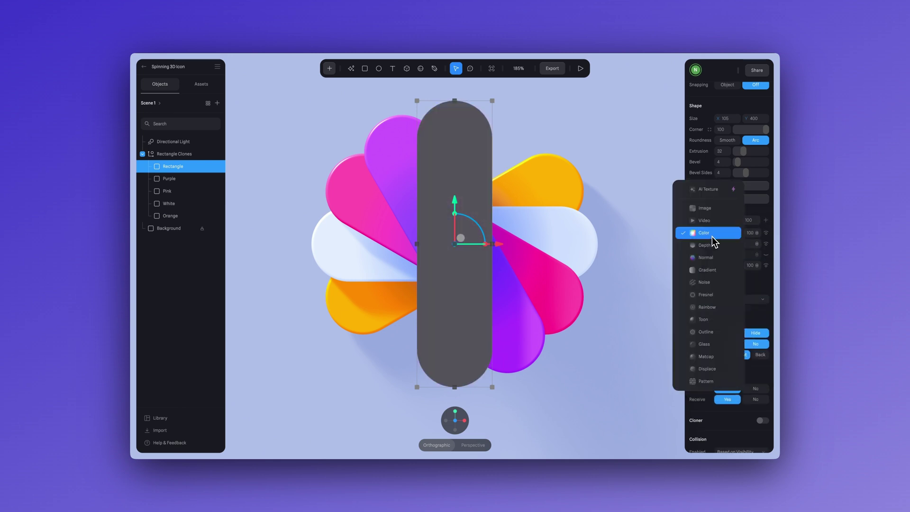
click(723, 295)
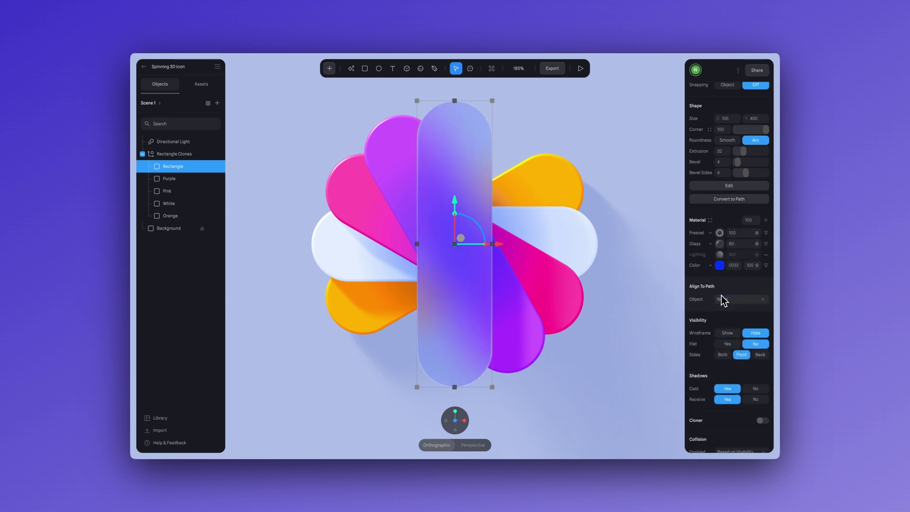
- Set the Fresnel layer's color to black (000000)
click(720, 233)
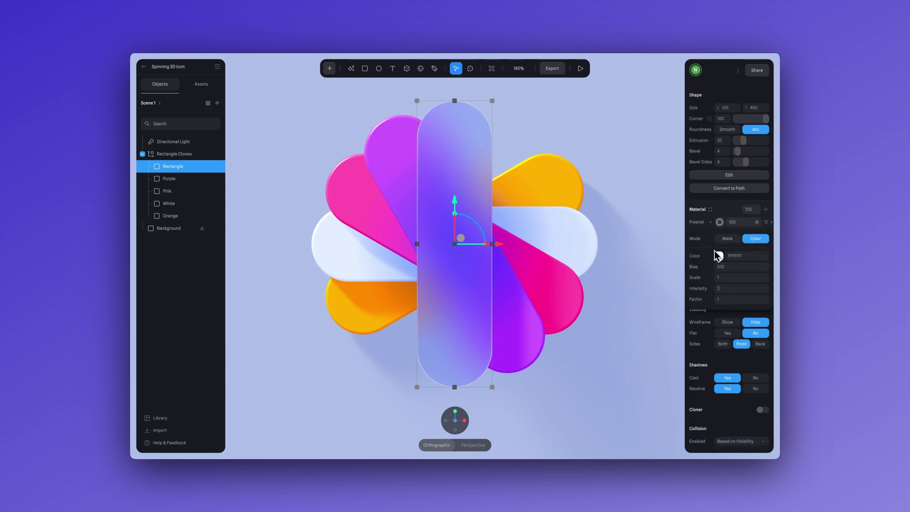
scroll(715, 250, up, 1)
click(720, 278)
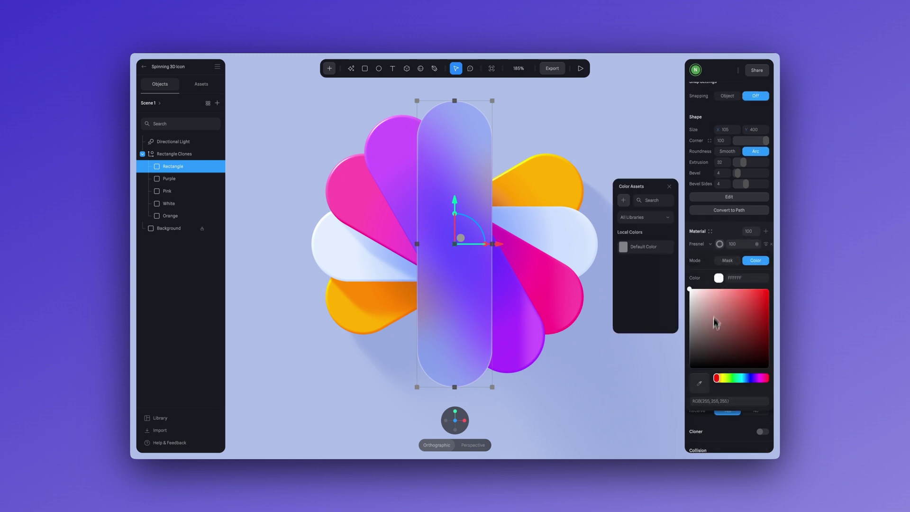
drag(713, 323, 689, 393)
scroll(721, 352, up, 3)
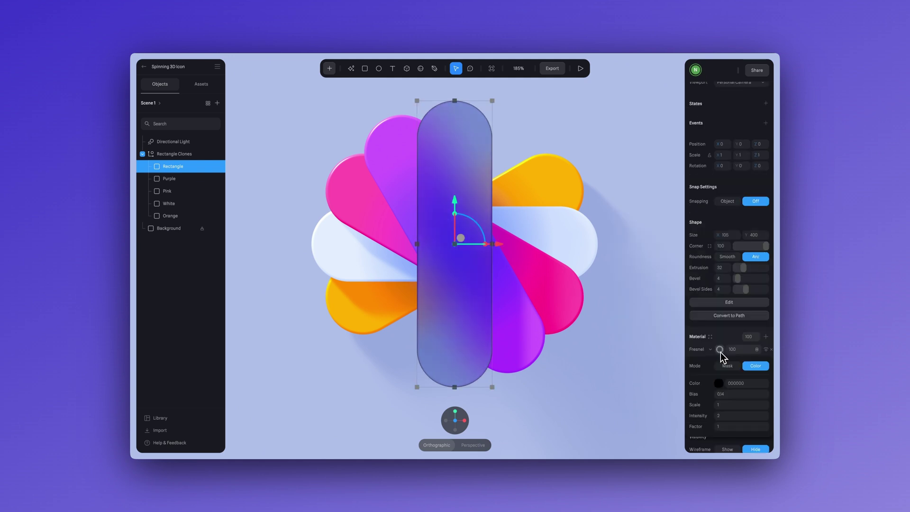
- Switch the Fresnel layer's blending to Overlay and deselect the bar
click(756, 351)
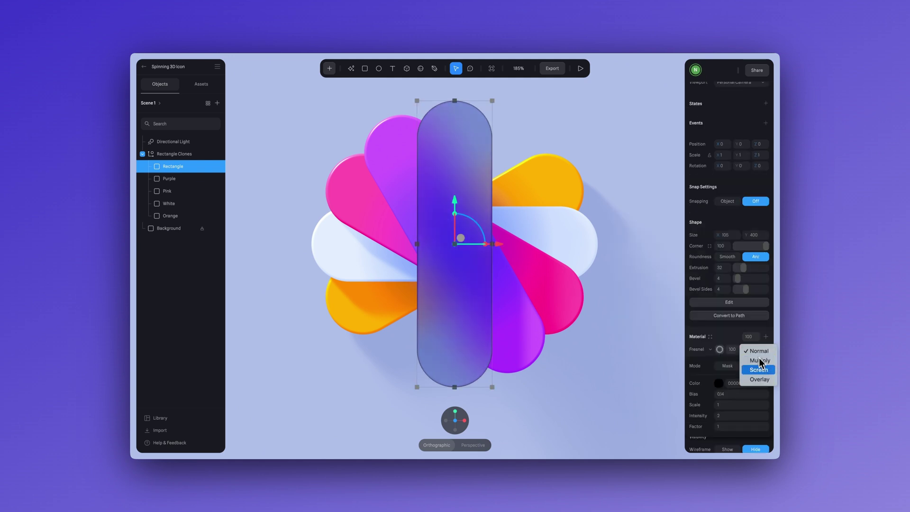
click(761, 379)
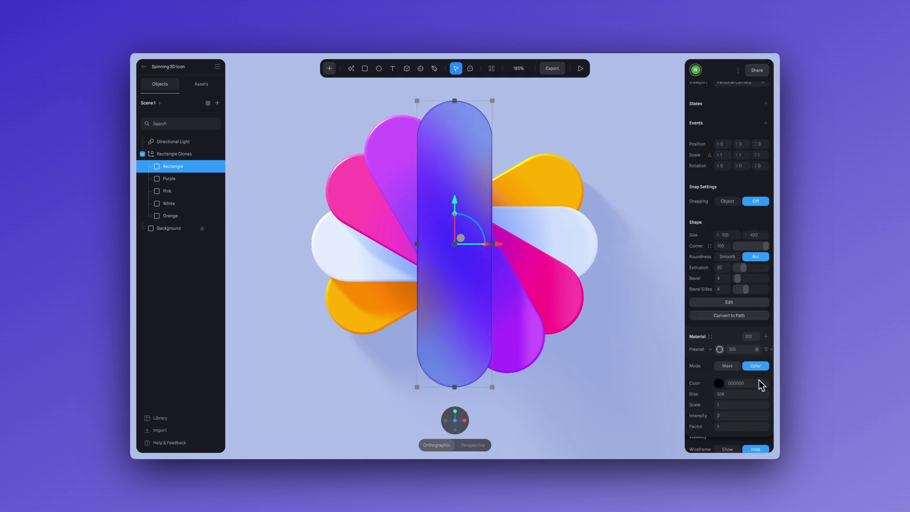
key(Escape)
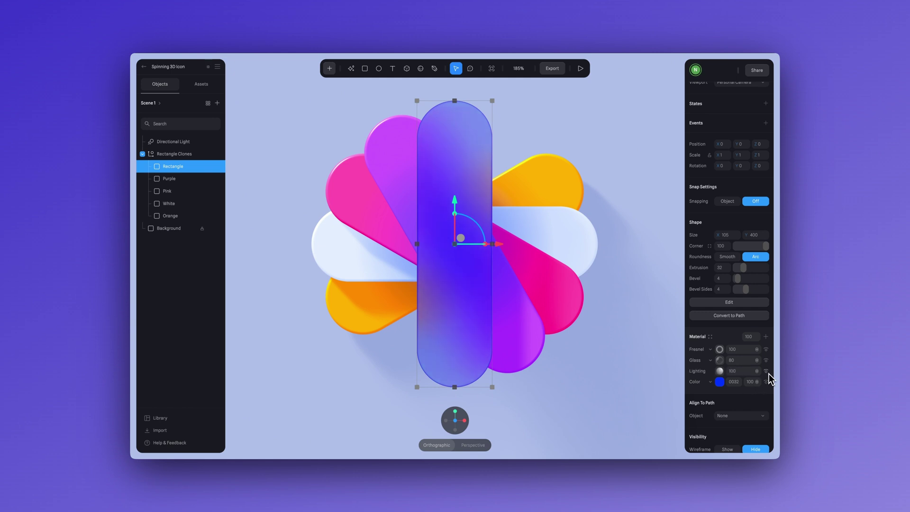
click(664, 306)
alt+drag(664, 306, 703, 304)
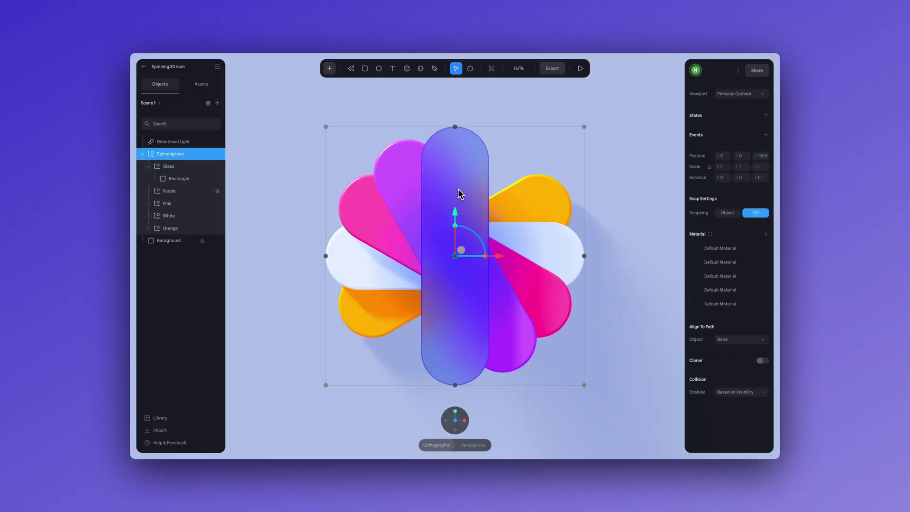
- Add a new state to the Glass and Purple groups and change Purple's Z rotation in its state
click(766, 116)
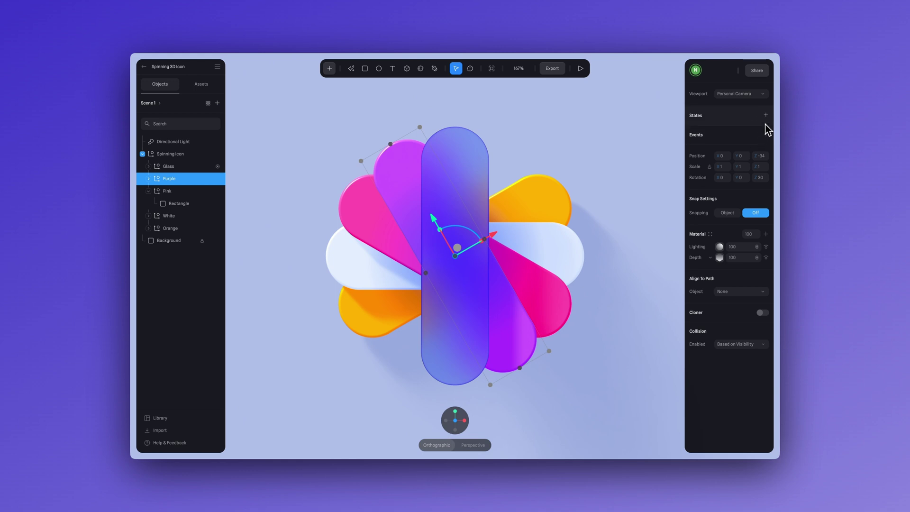
click(767, 116)
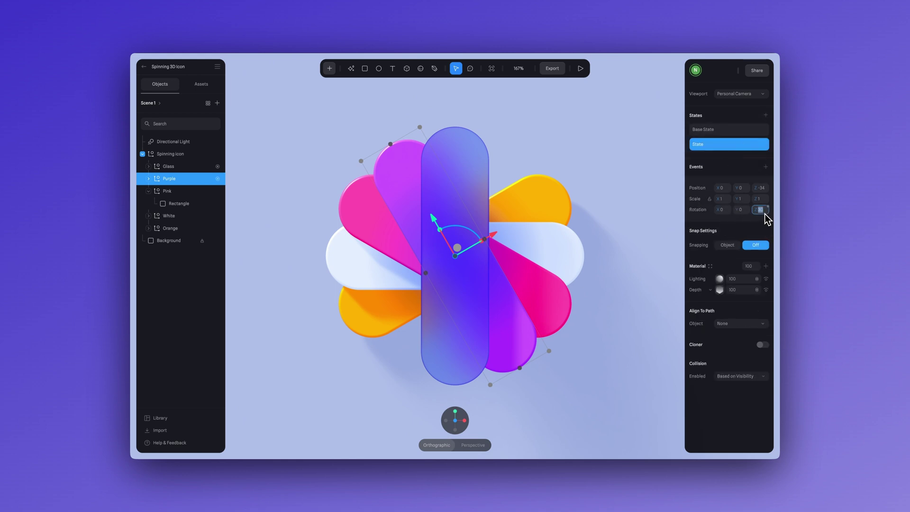
key(Return)
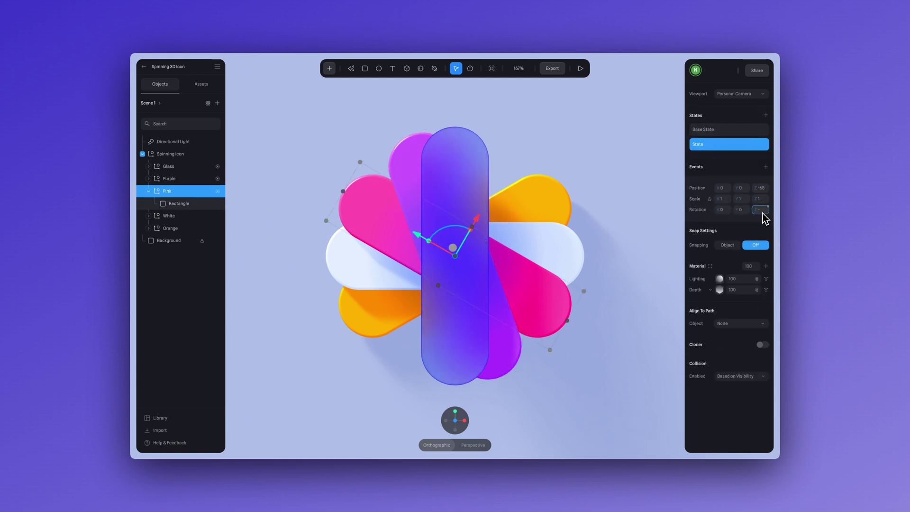
- Change the Z rotation in the new states of the Pink, White and Orange groups, using -480 for White
key(Return)
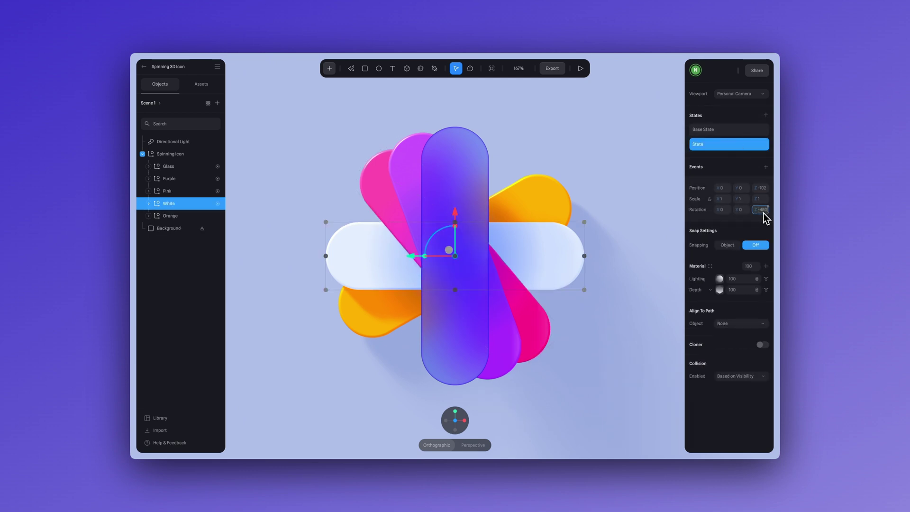
key(Return)
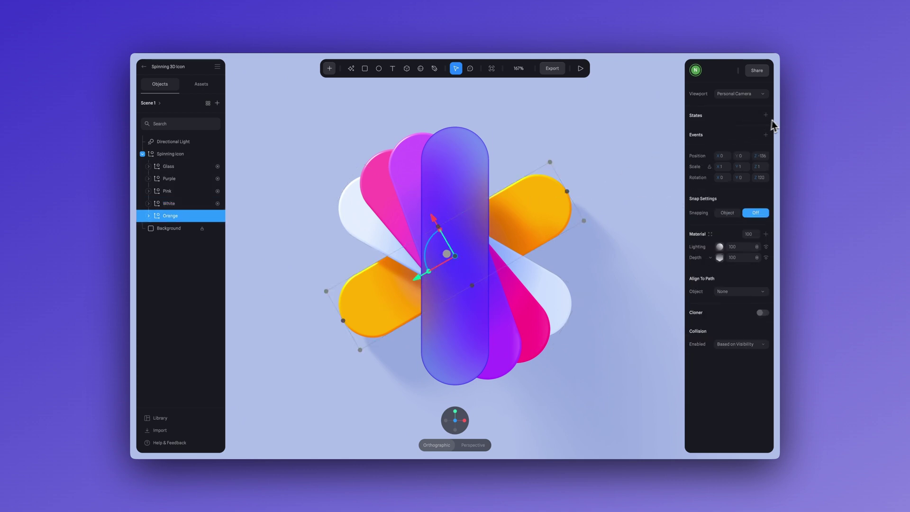
click(766, 115)
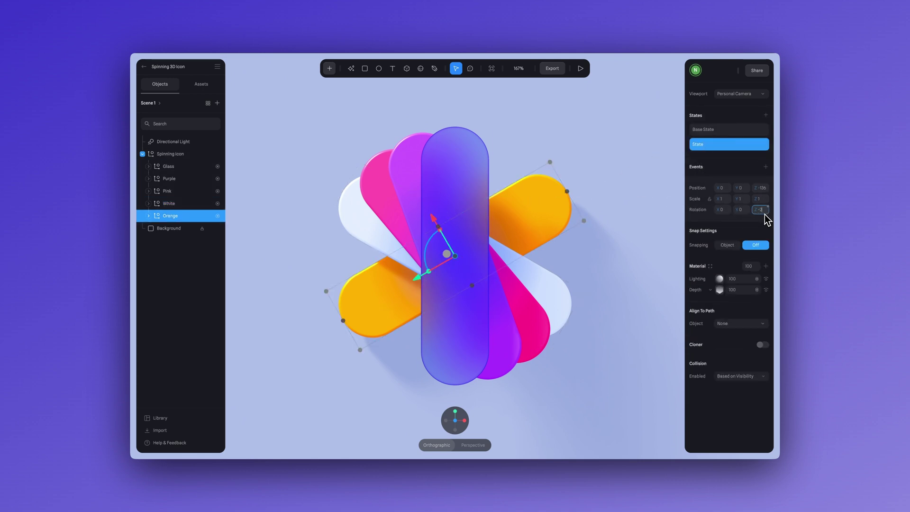
key(Return)
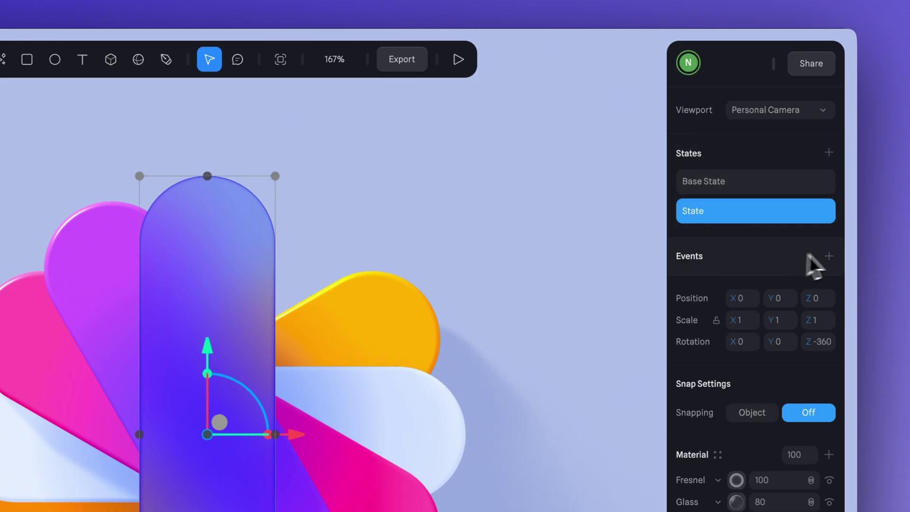
- Add a Start event to the Glass group with a transition from Base State to State
click(835, 257)
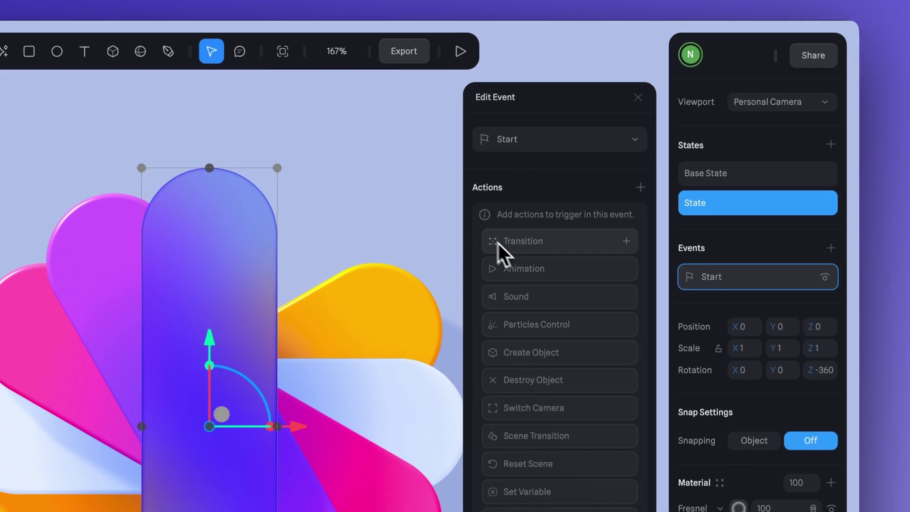
click(499, 243)
click(530, 225)
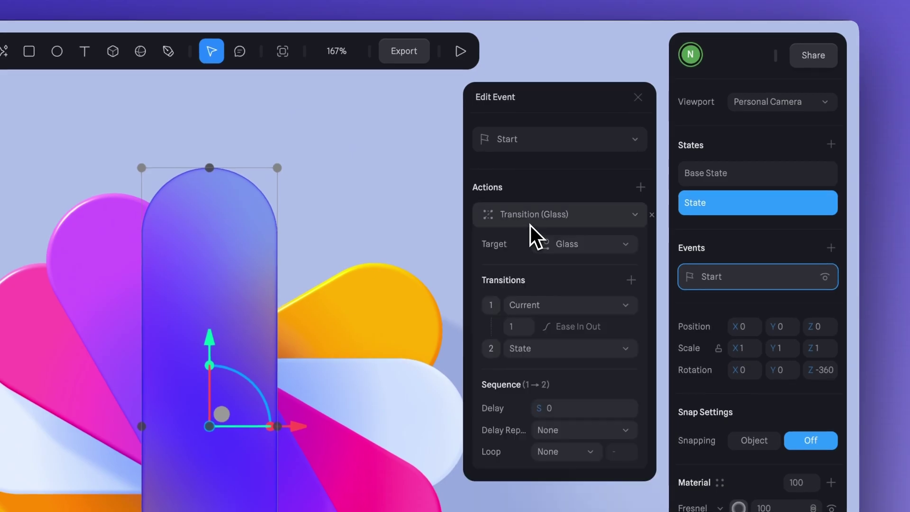
click(562, 307)
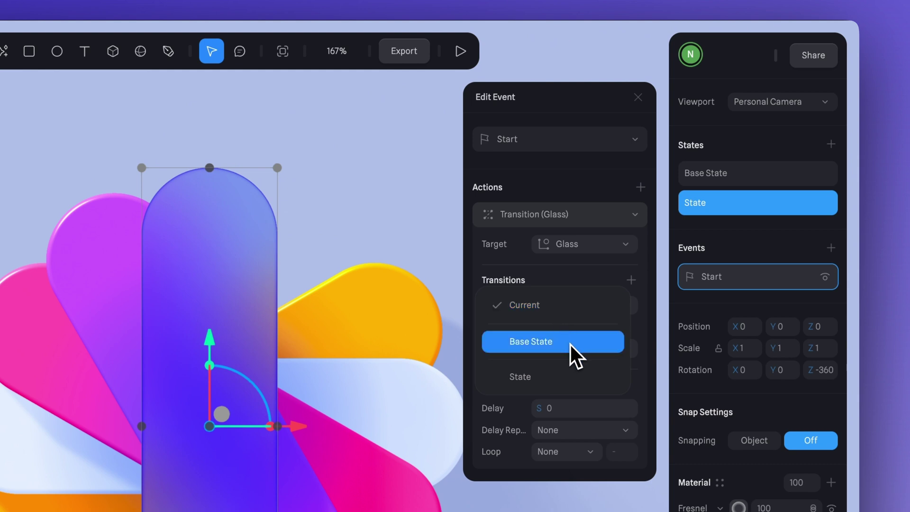
click(509, 352)
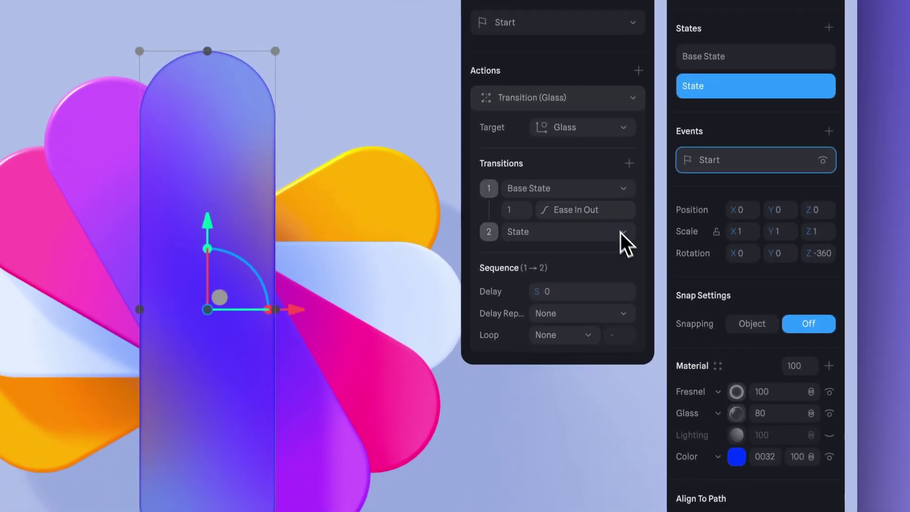
- Set the Glass transition from Base State to State to Spring, then play and replay the animation
click(610, 259)
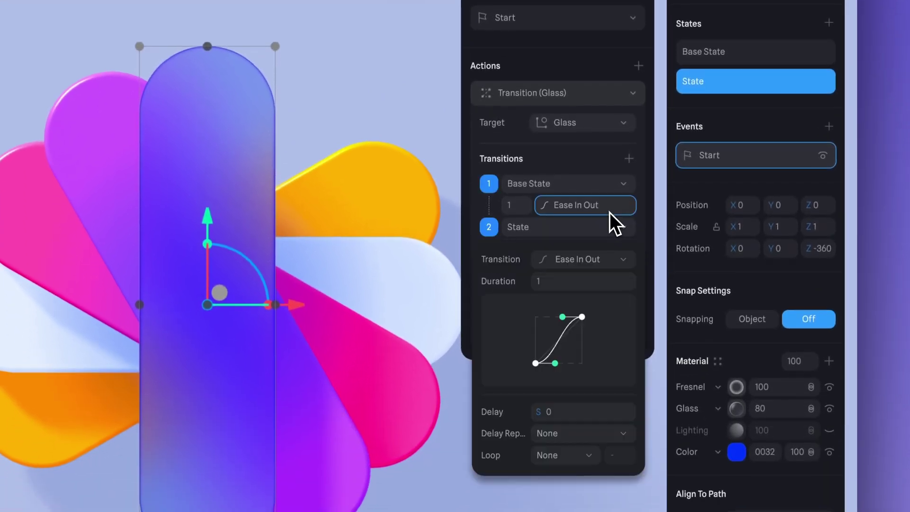
click(622, 265)
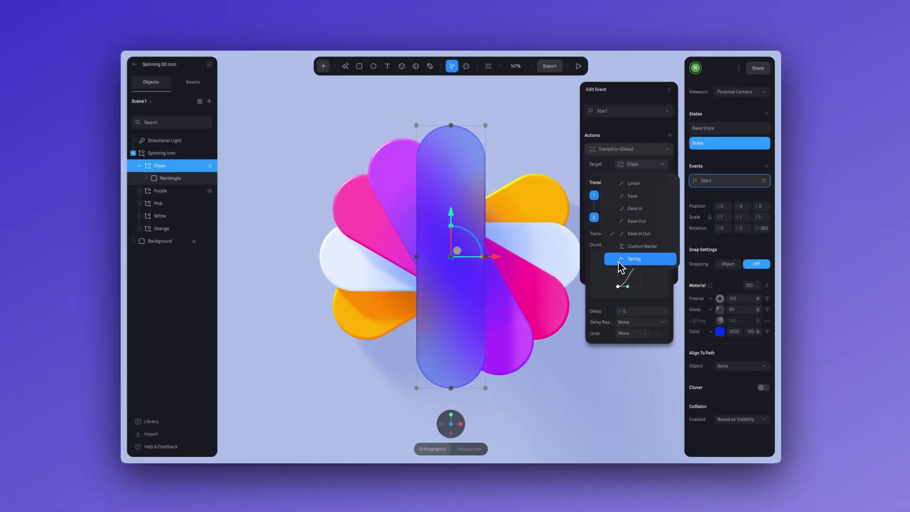
click(657, 260)
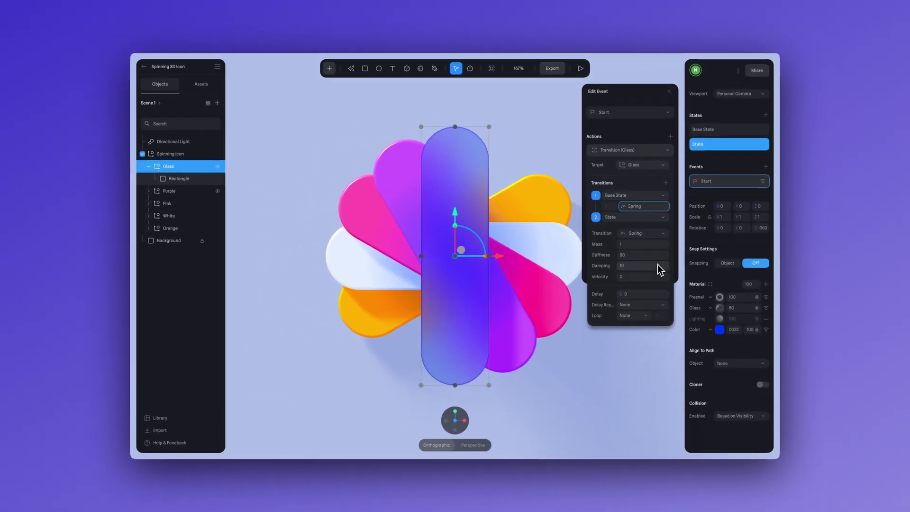
click(580, 70)
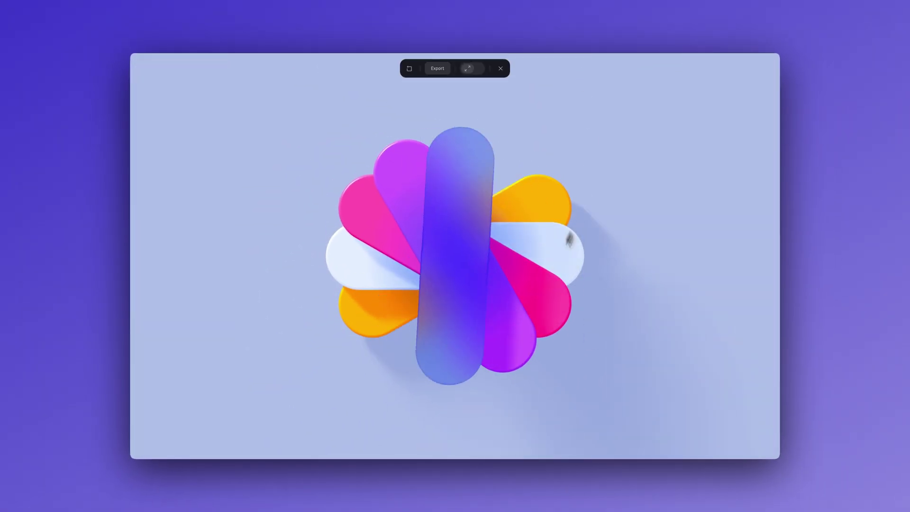
click(408, 70)
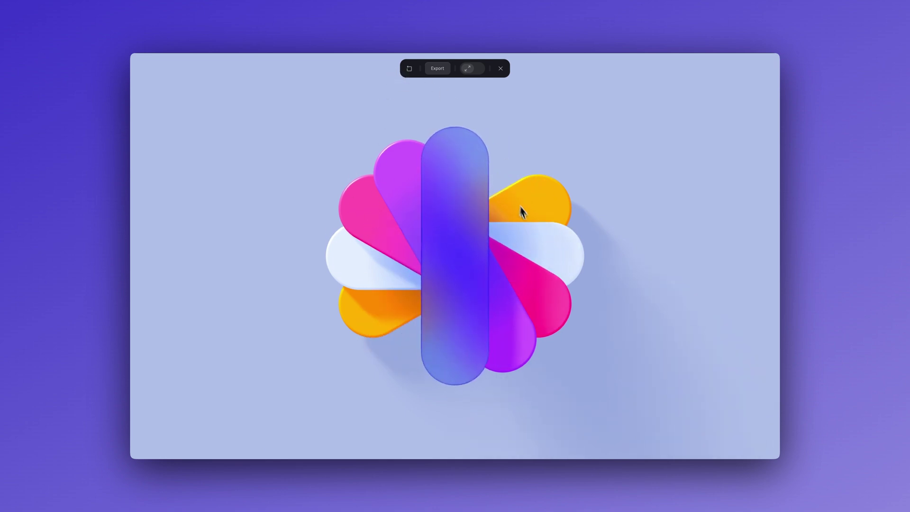
click(501, 68)
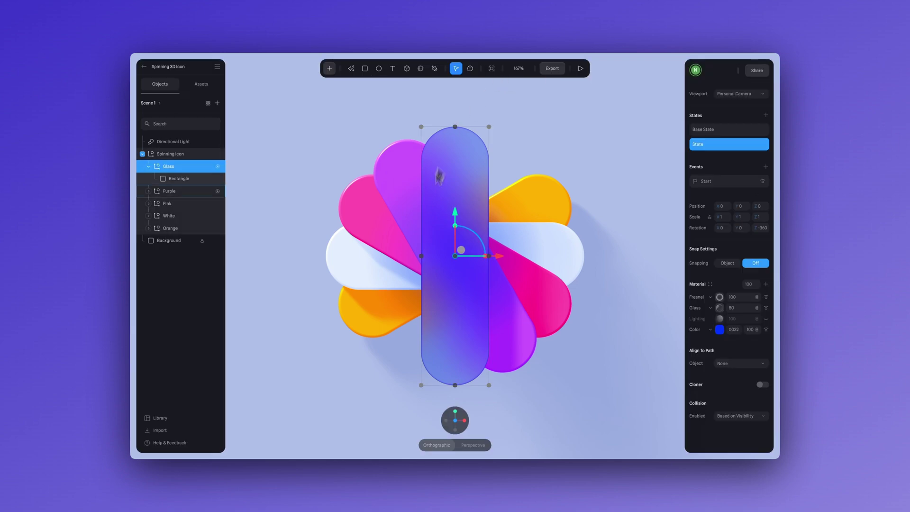
- Set the Glass spring transition's stiffness to 40, damping to 5 and loop to Infinite, then play the animation
click(711, 185)
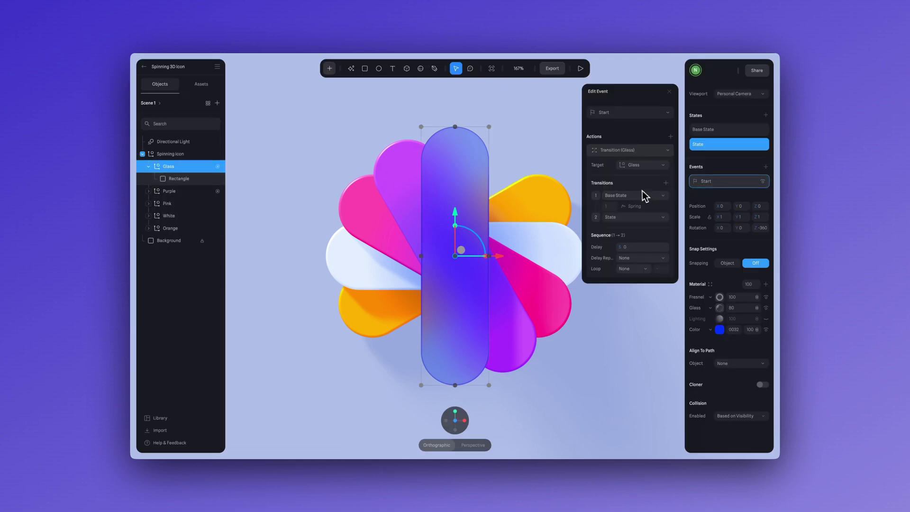
click(643, 207)
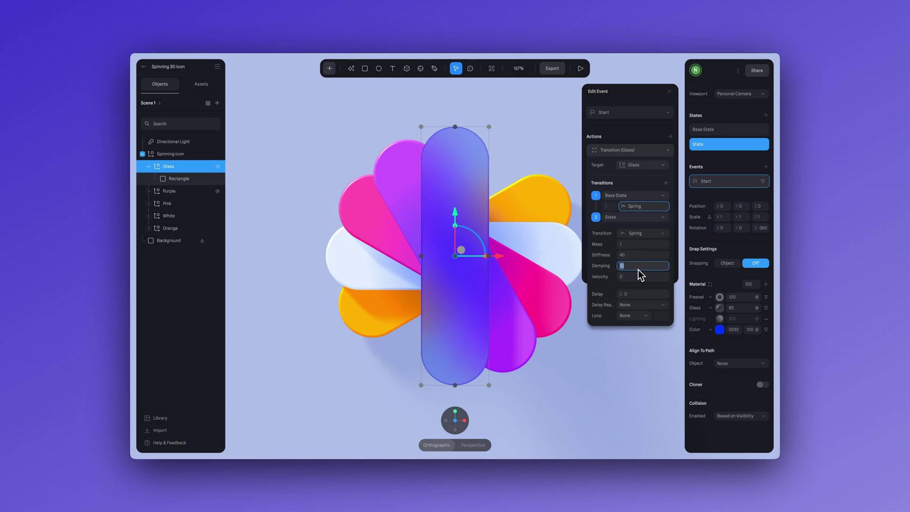
click(613, 277)
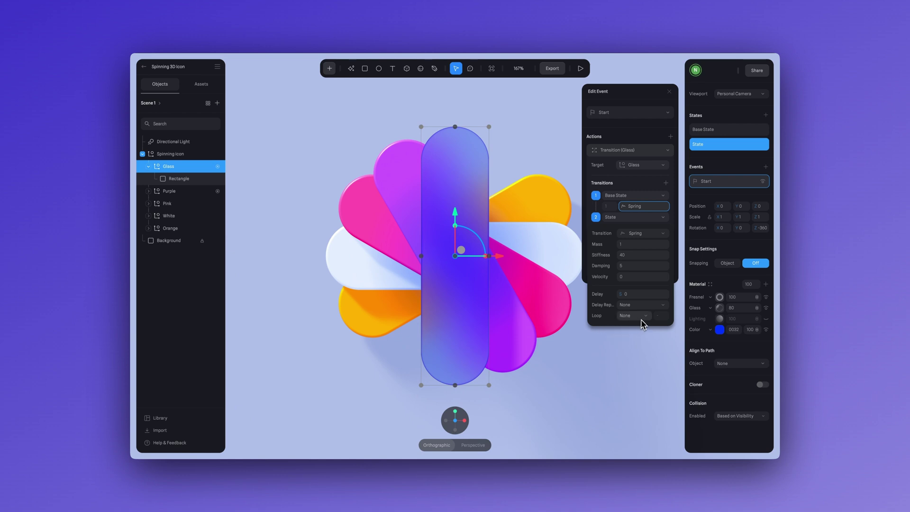
click(621, 344)
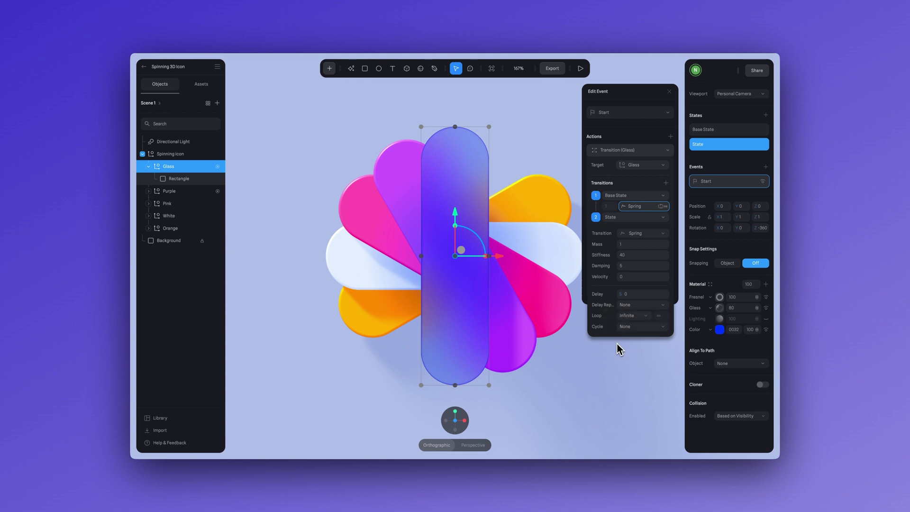
click(675, 100)
click(670, 93)
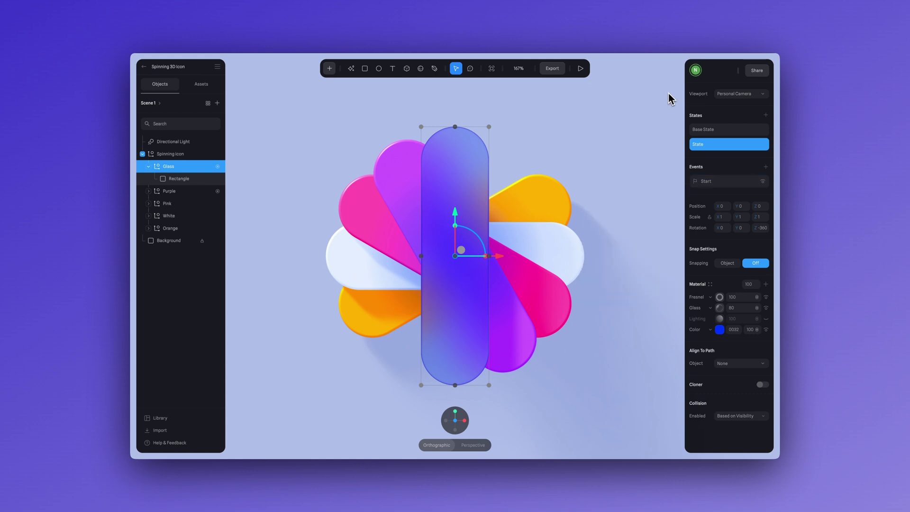
click(586, 71)
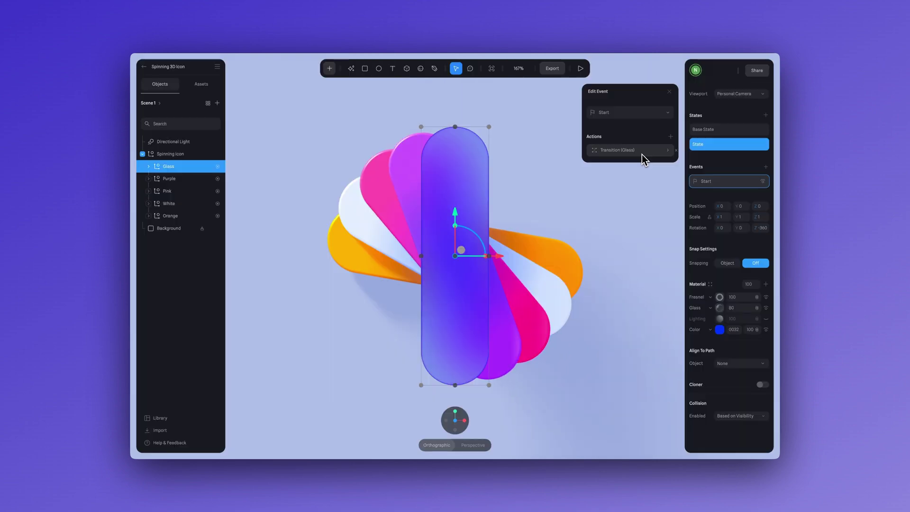
- Duplicate the Glass transition in the Start event, retarget the copy to Purple and play the animation
right_click(642, 154)
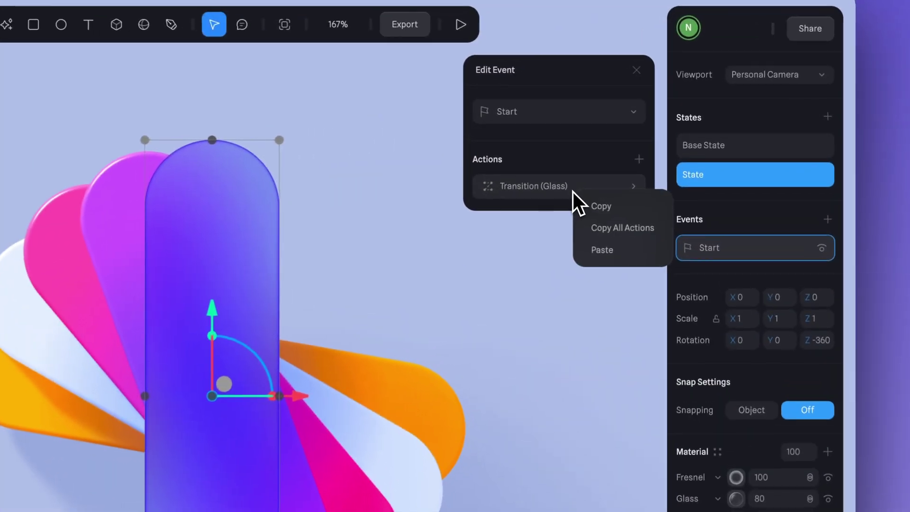
click(605, 254)
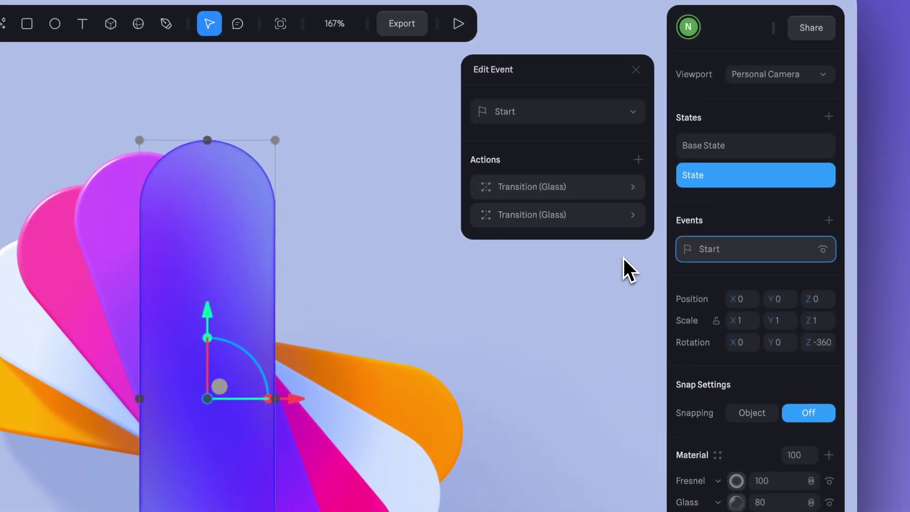
click(563, 222)
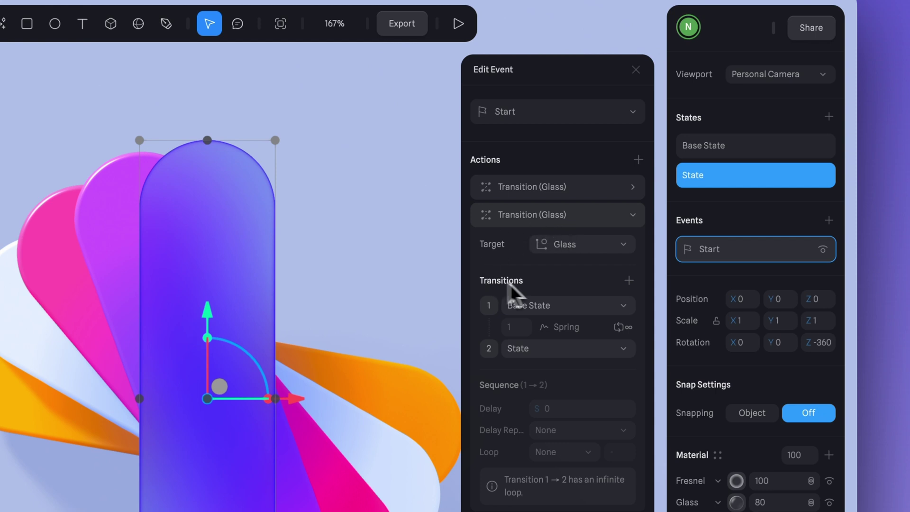
click(616, 252)
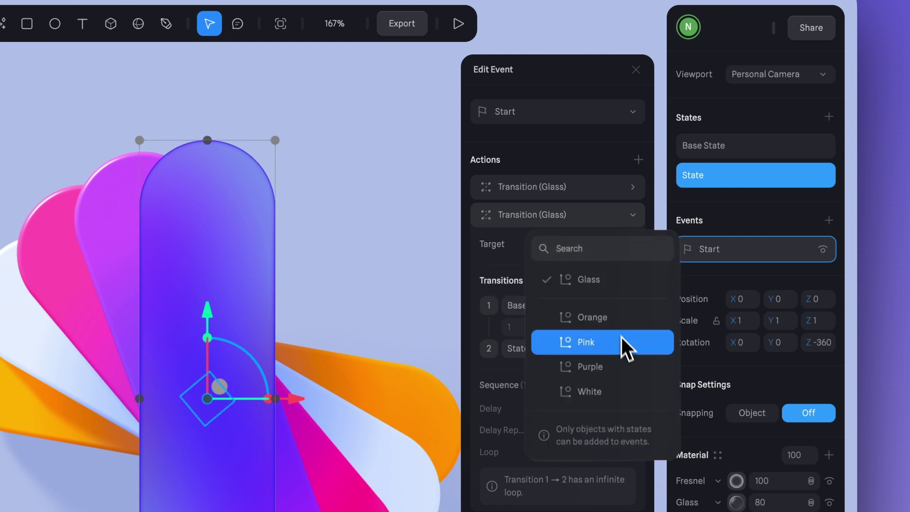
click(599, 370)
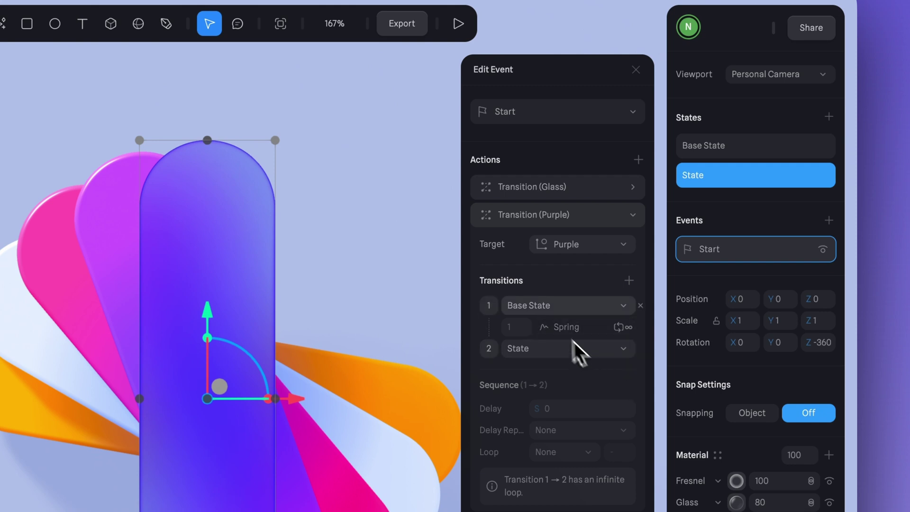
click(635, 222)
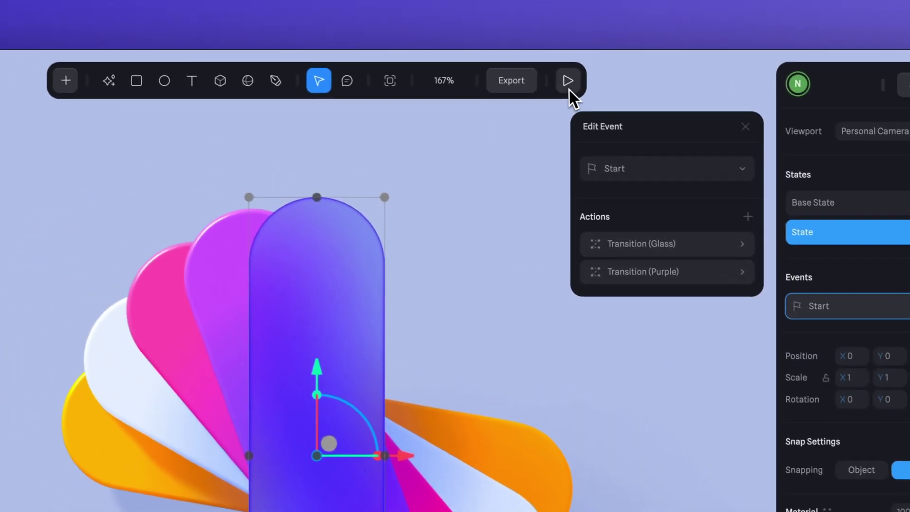
click(458, 23)
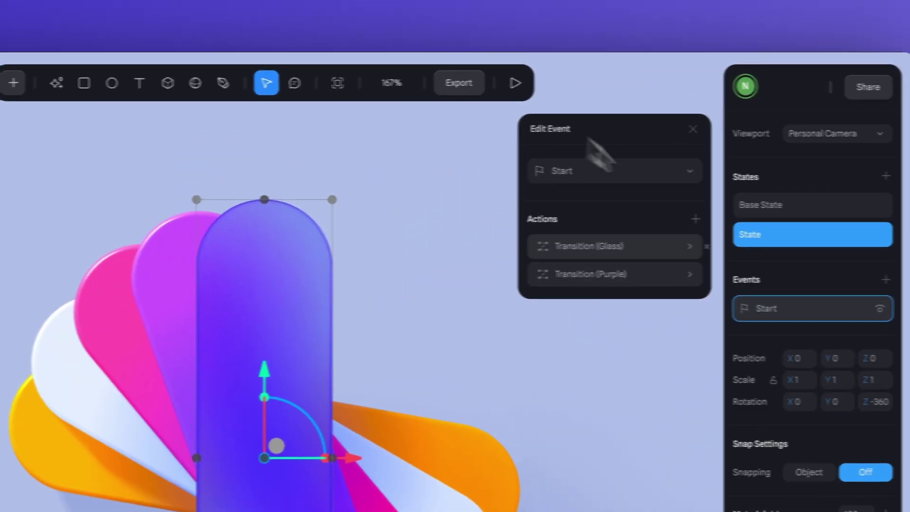
- Duplicate the Purple transition in the Start event and set the copy's target to Pink
right_click(573, 285)
click(577, 291)
right_click(568, 278)
click(580, 336)
click(570, 306)
click(602, 331)
click(631, 280)
click(634, 166)
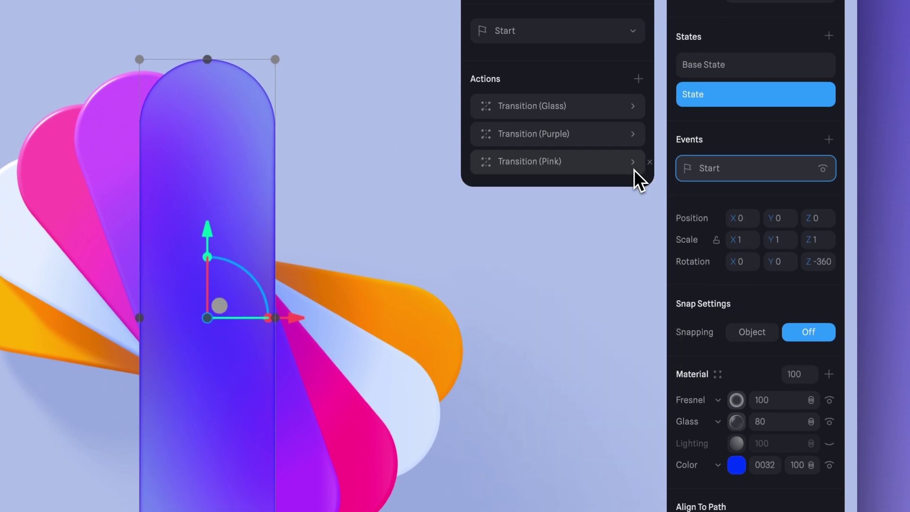
- Duplicate the Pink transition in the Start event and set the copy's target to White
right_click(604, 165)
click(615, 179)
right_click(583, 166)
click(603, 227)
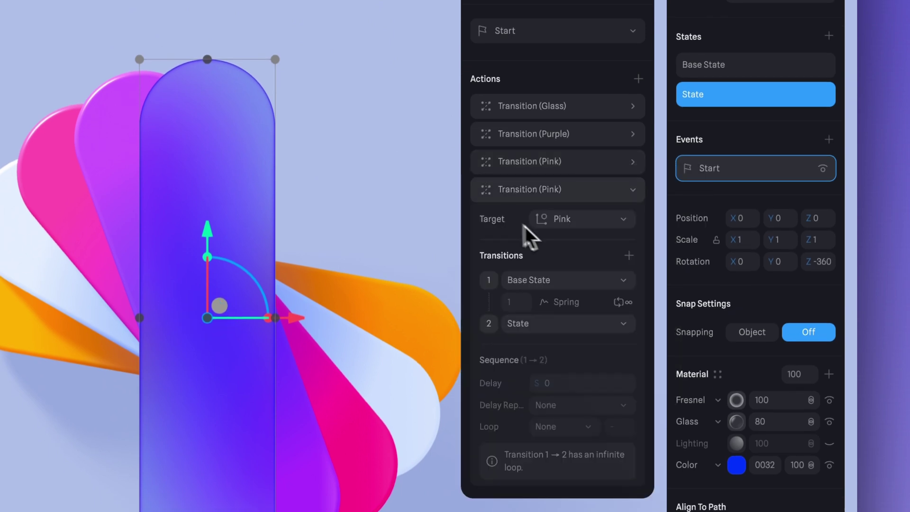
click(550, 222)
click(591, 365)
- Duplicate the White transition in the Start event and set the copy's target to Orange
right_click(581, 192)
click(588, 249)
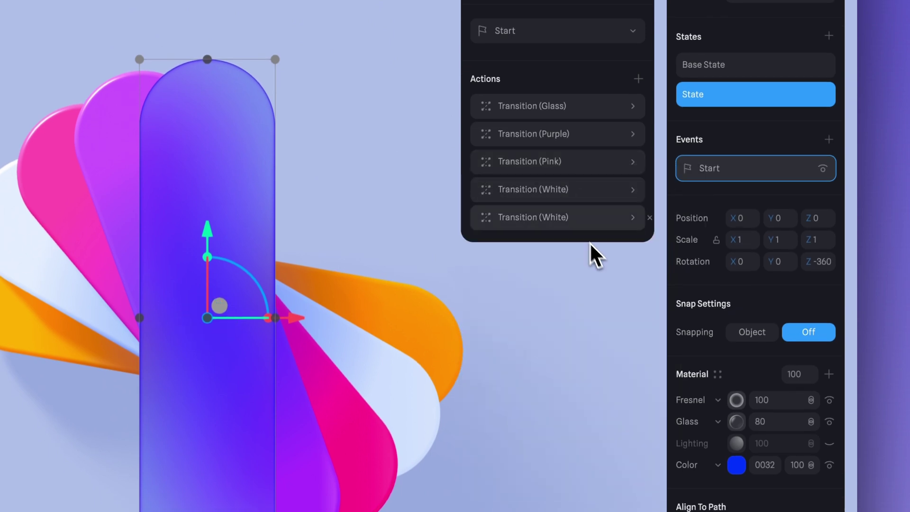
click(582, 221)
click(580, 247)
click(611, 328)
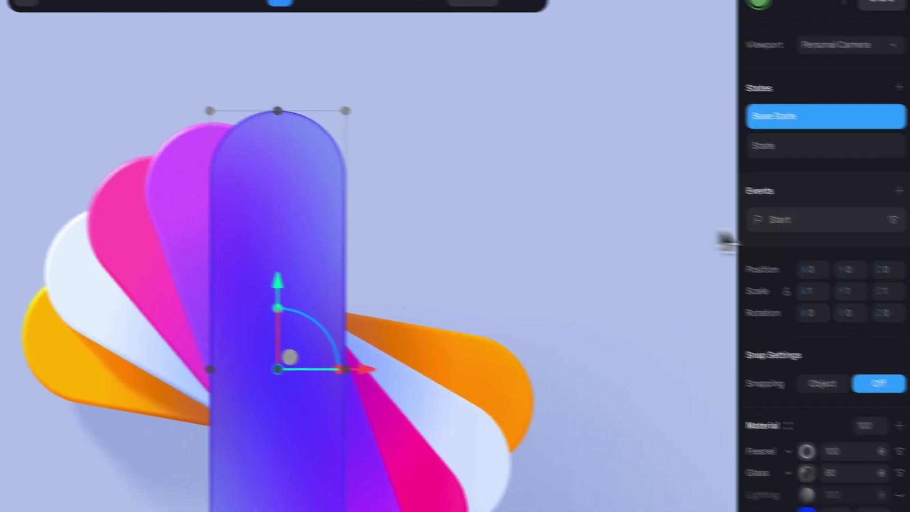
- Set the delay of the Glass spring transition in the Start event to 2 seconds and play the animation
click(893, 240)
click(564, 144)
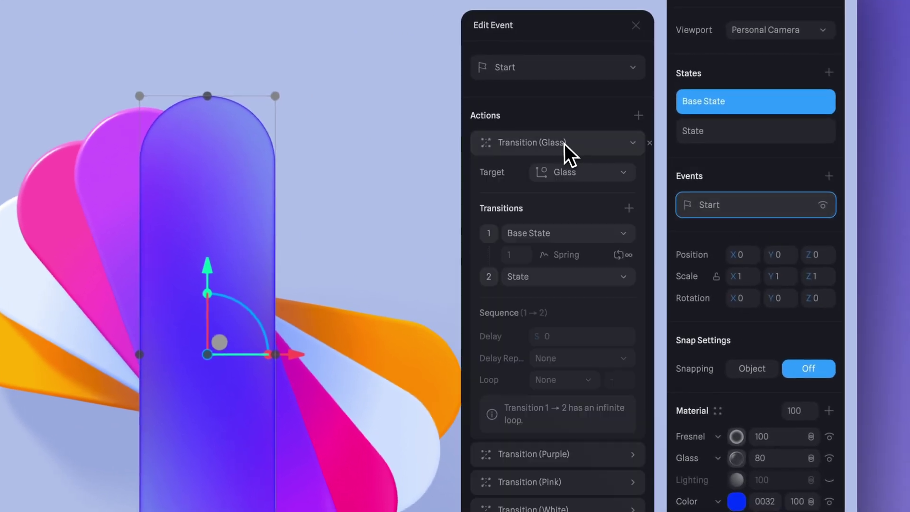
click(575, 254)
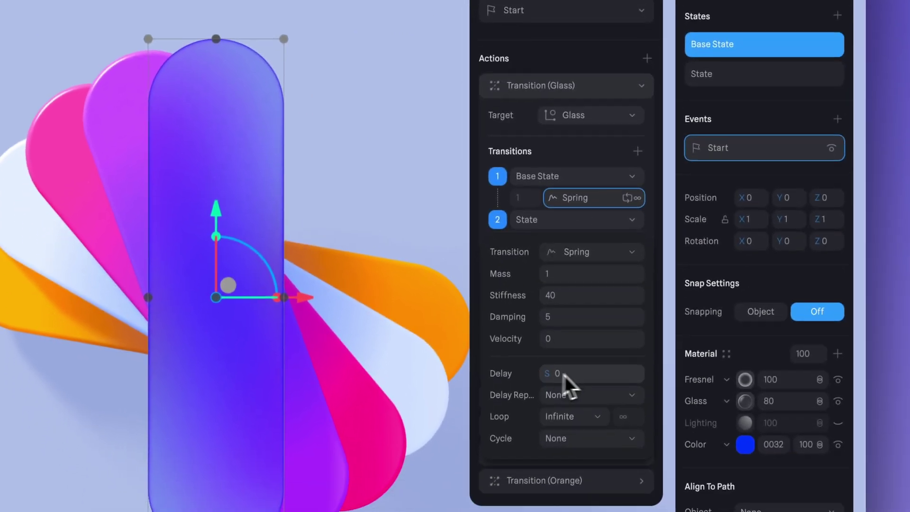
click(596, 377)
text(2)
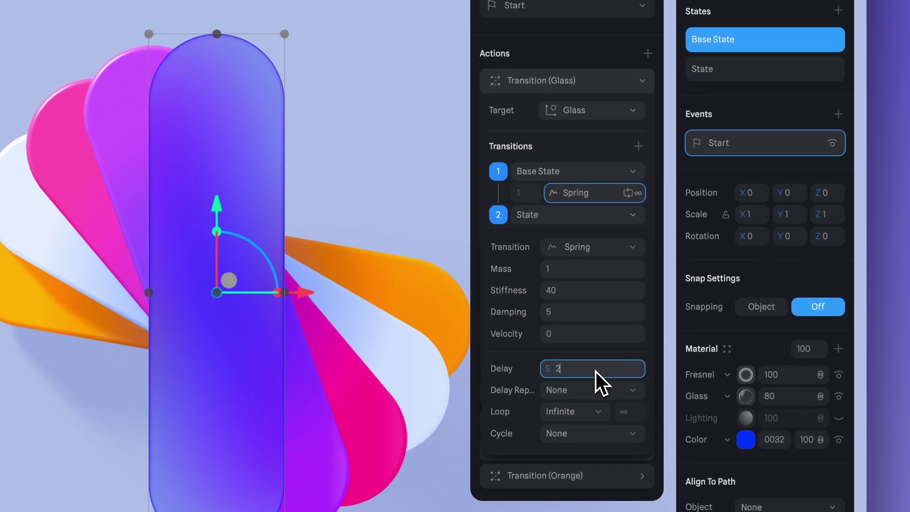
key(Return)
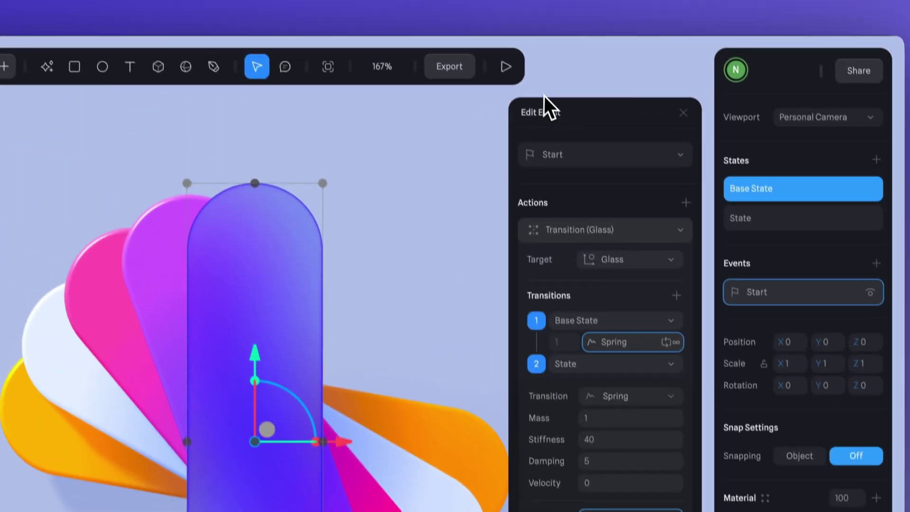
click(512, 82)
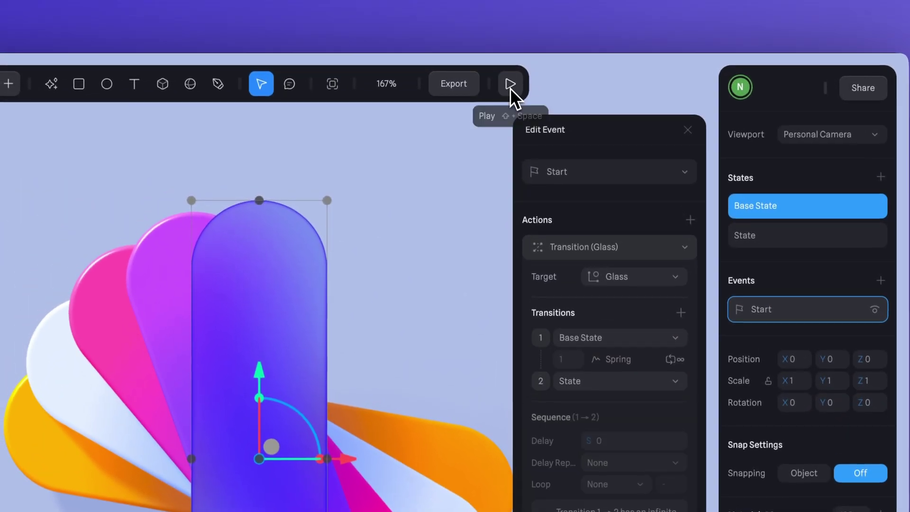
click(510, 83)
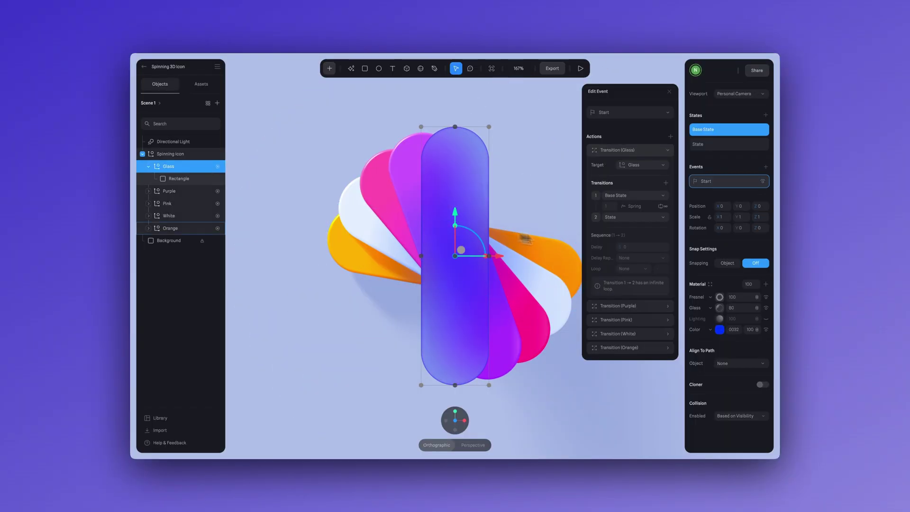
- Set the Purple spring transition's delay to 2.10 seconds and play the animation
click(659, 151)
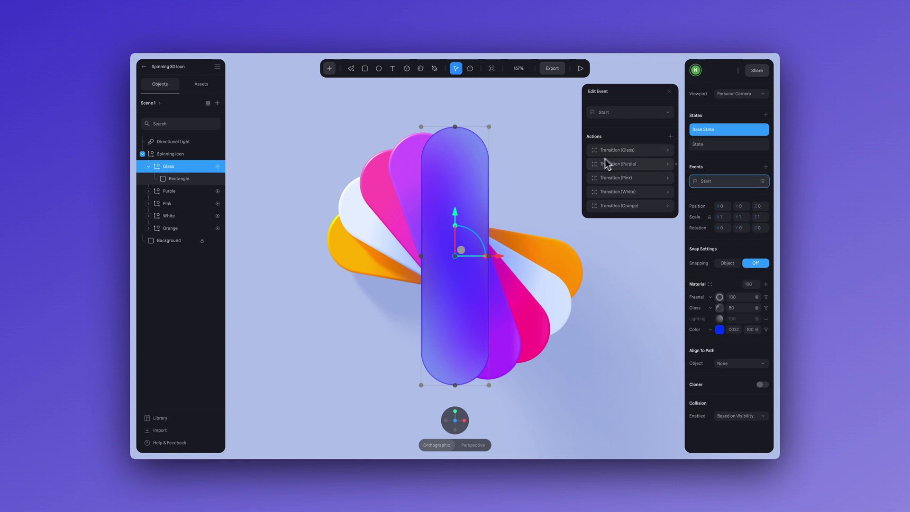
click(638, 165)
click(642, 308)
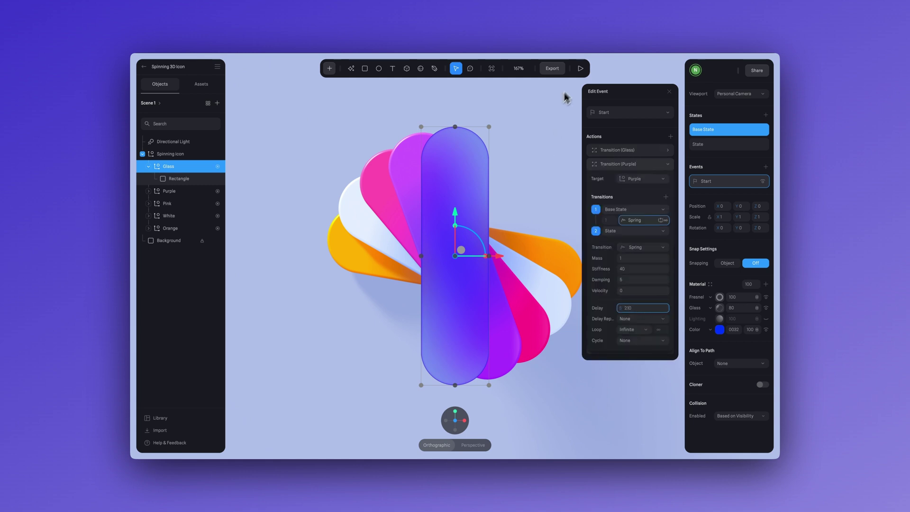
click(580, 72)
click(580, 69)
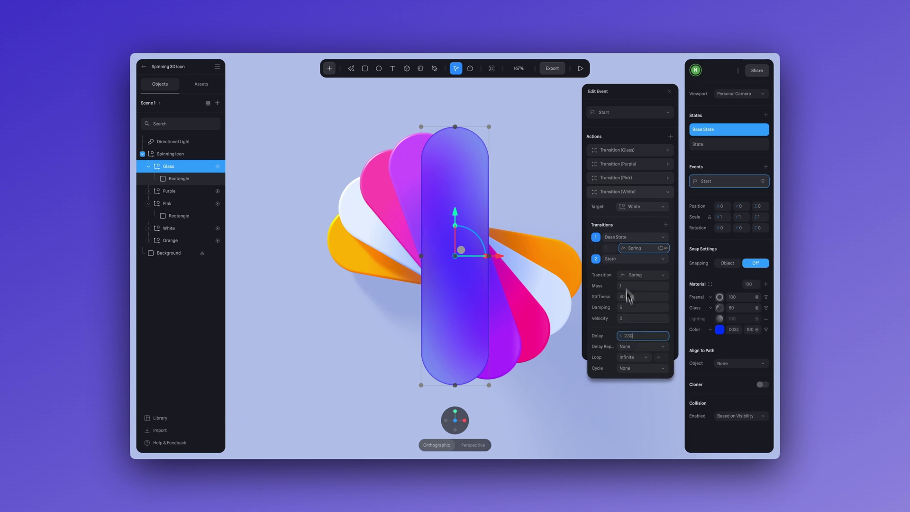
- Set the Orange spring transition's delay to 2.40 seconds and play the animation
click(649, 192)
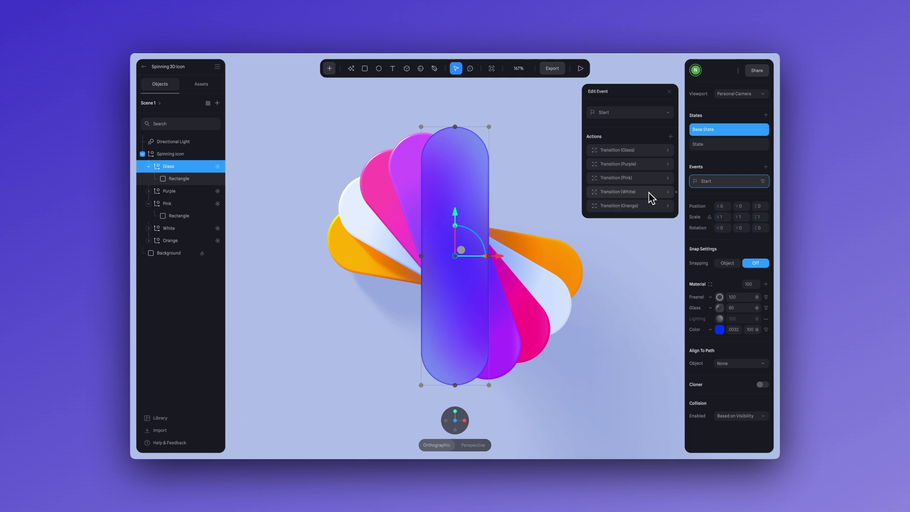
click(621, 208)
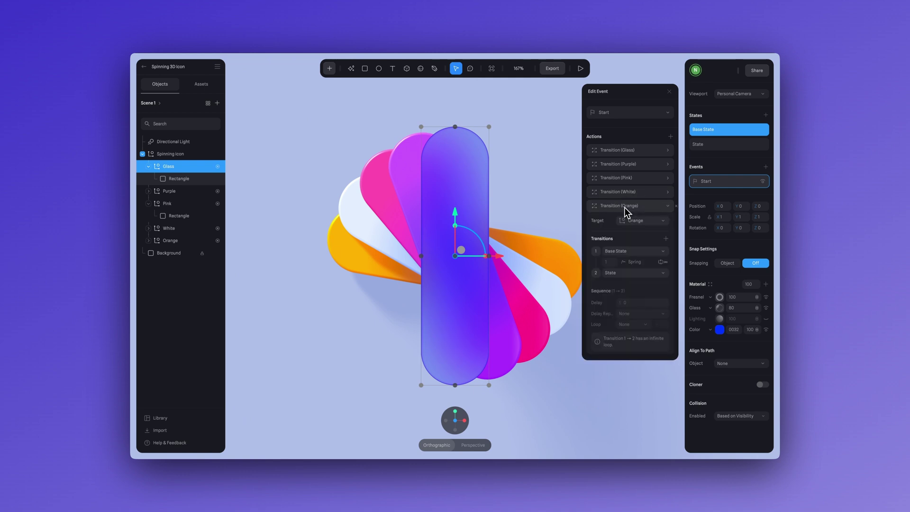
click(640, 264)
click(638, 351)
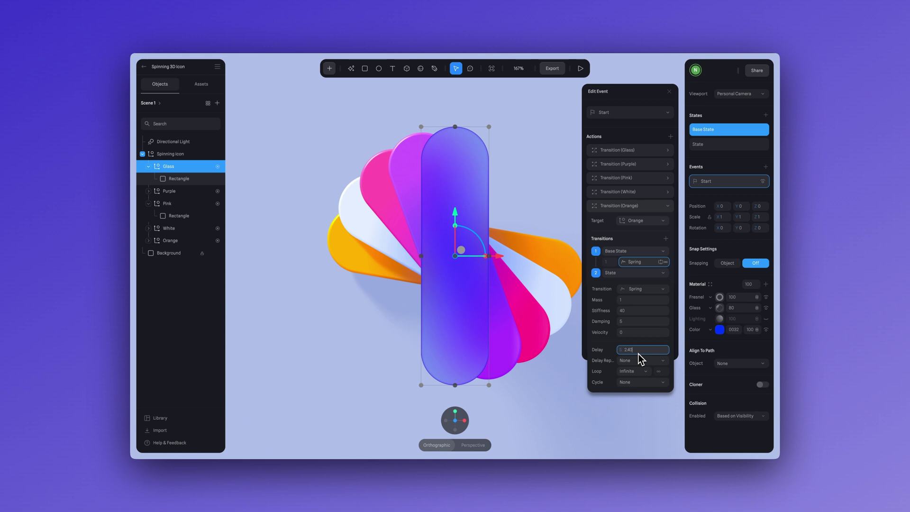
click(651, 207)
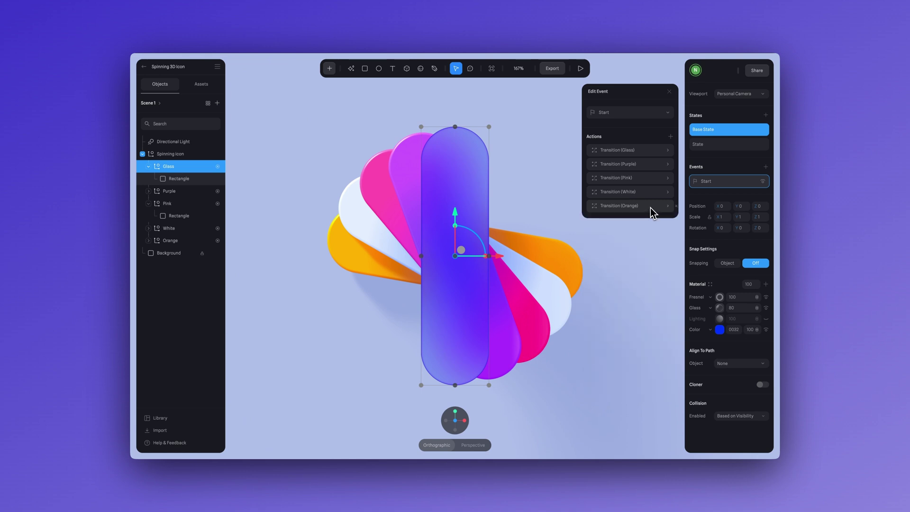
click(581, 69)
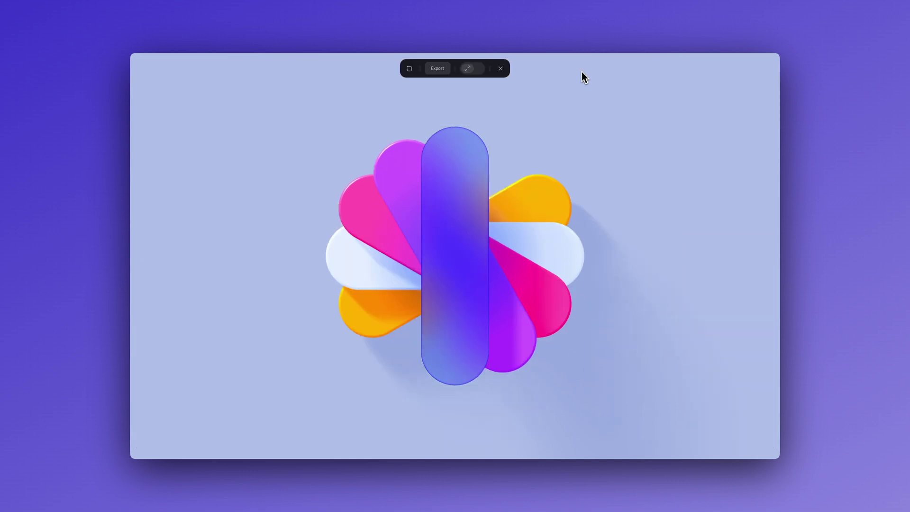
click(582, 254)
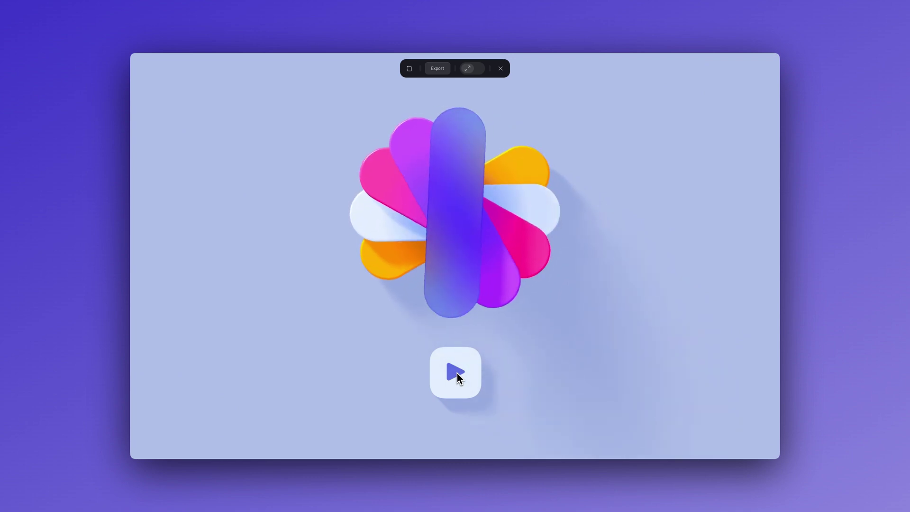
click(449, 349)
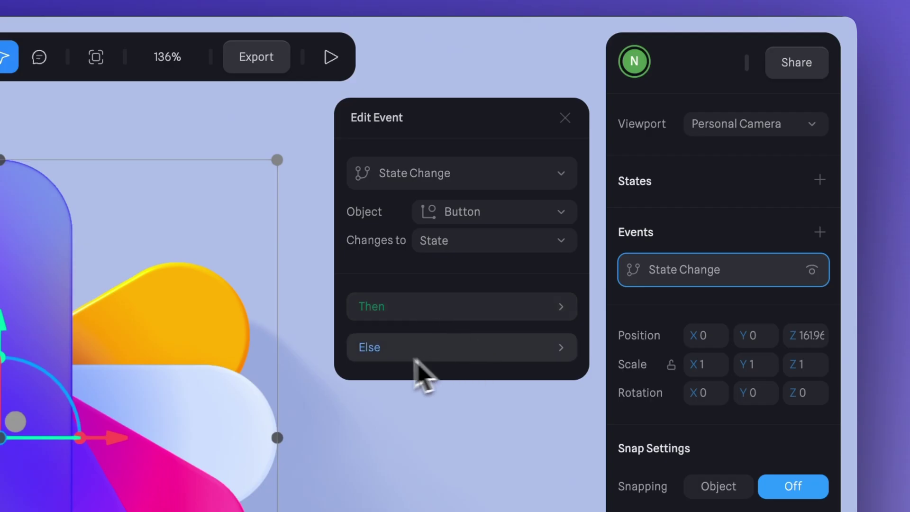
click(407, 315)
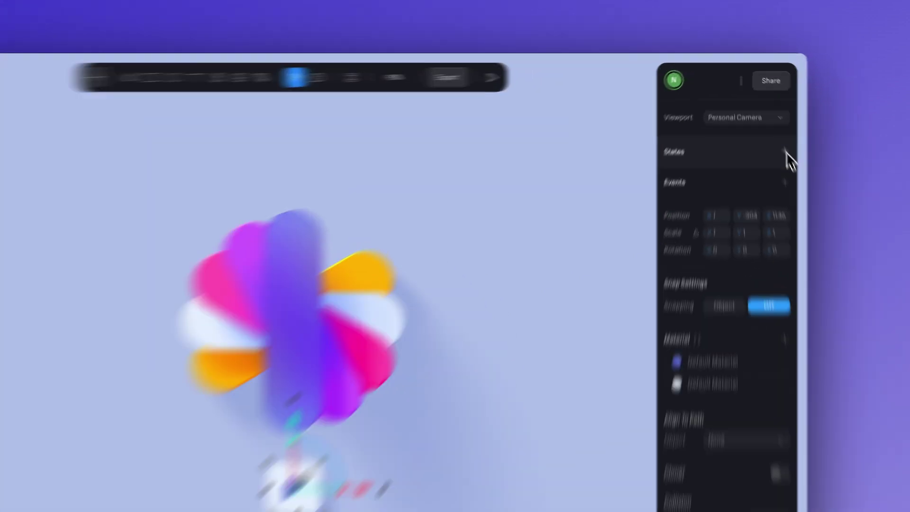
- Add a state scaled to 0.79 to the Button group and give the group a Mouse Press event
click(766, 115)
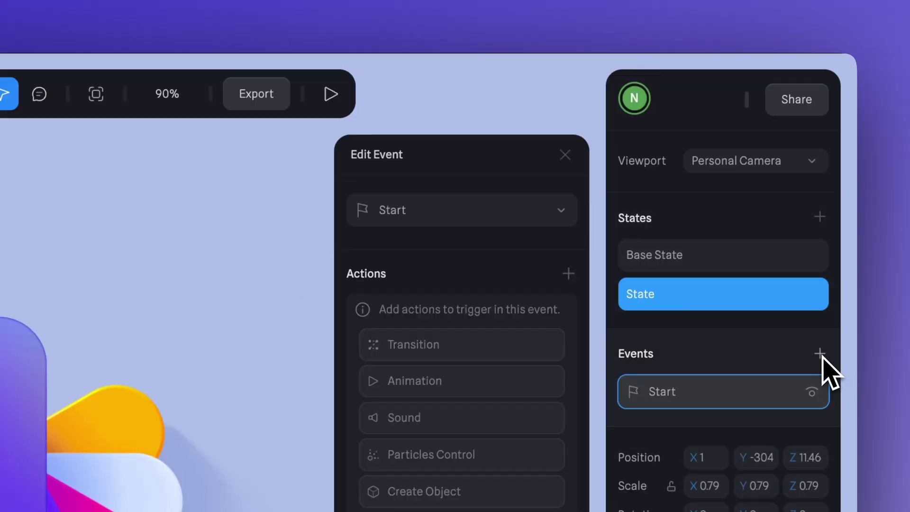
click(433, 209)
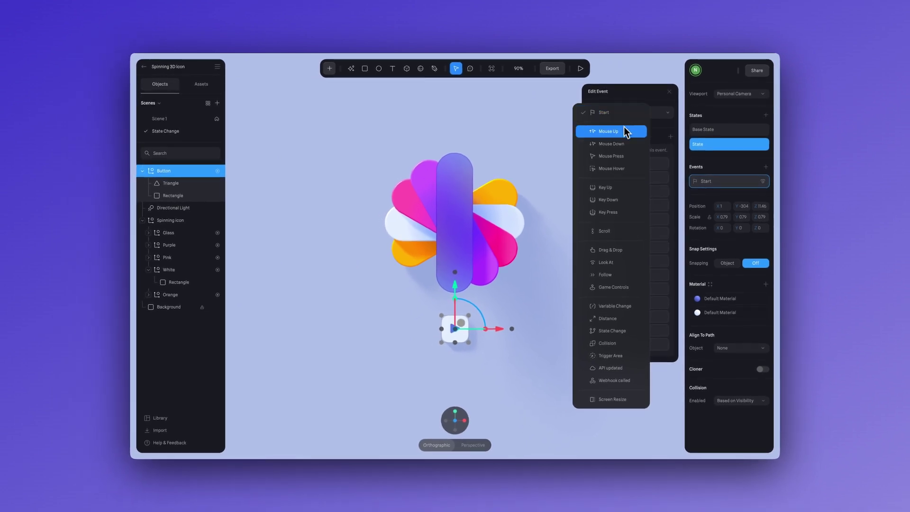
click(625, 158)
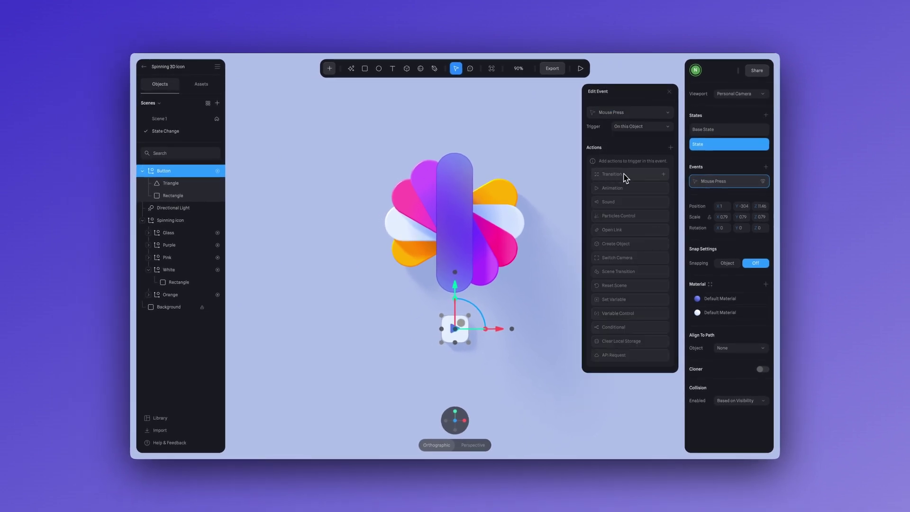
- Add a transition to the Button's Mouse Press event that brings the Button to its State
click(625, 174)
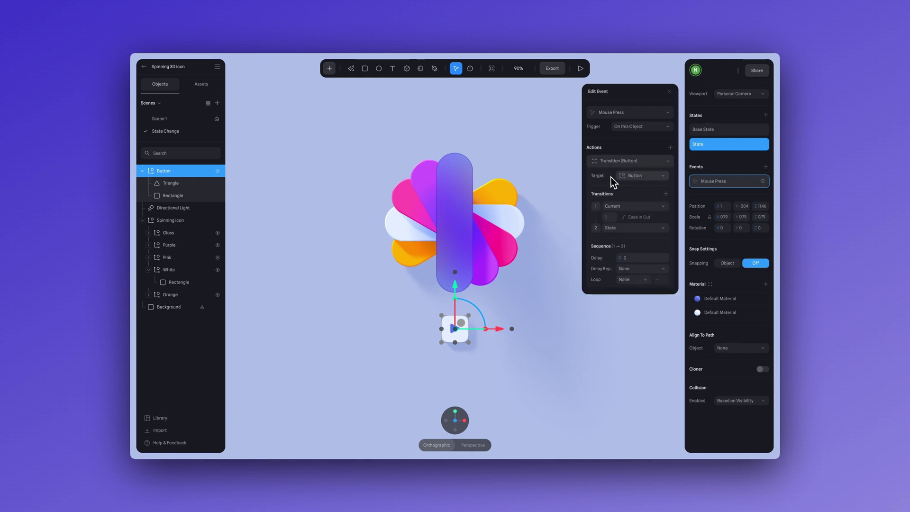
click(646, 206)
click(611, 217)
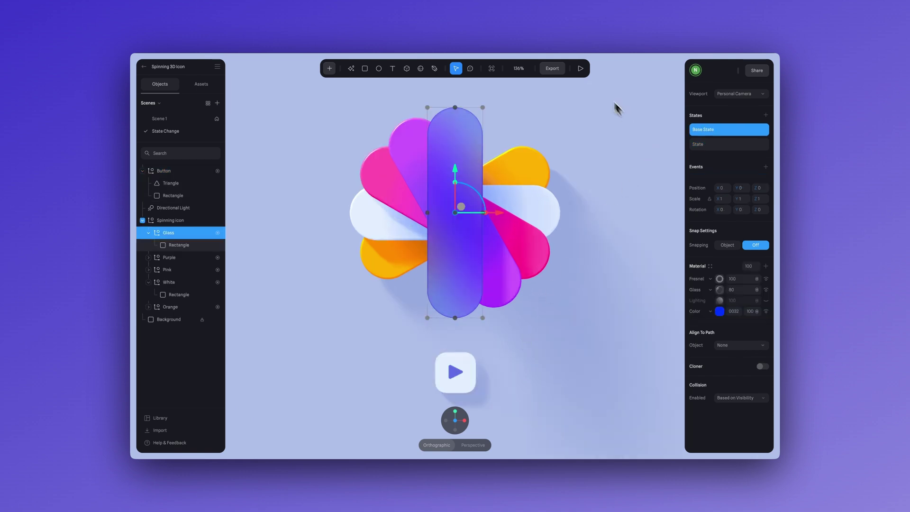
- Play the scene, test the play button's press animation, and leave the preview
click(581, 69)
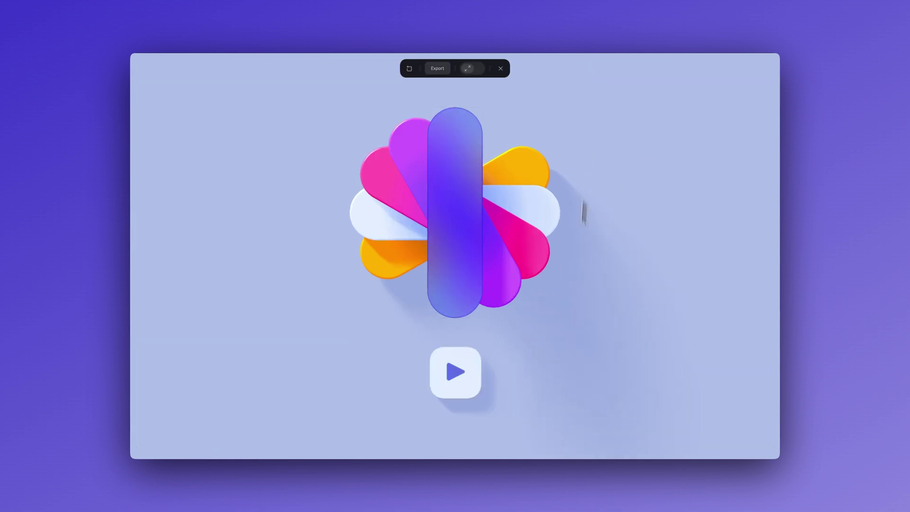
click(466, 379)
click(501, 68)
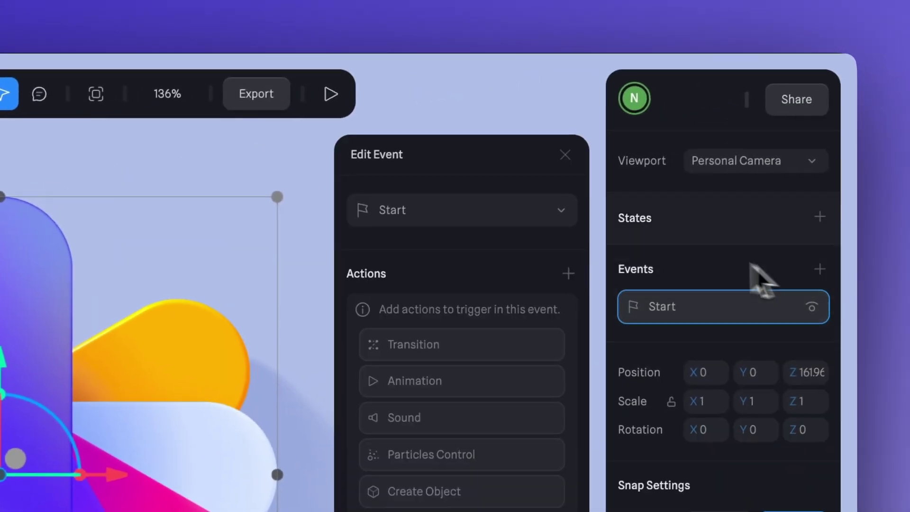
- Change the Spinning icon's new event to State Change, with Button changing to State as its condition
click(536, 211)
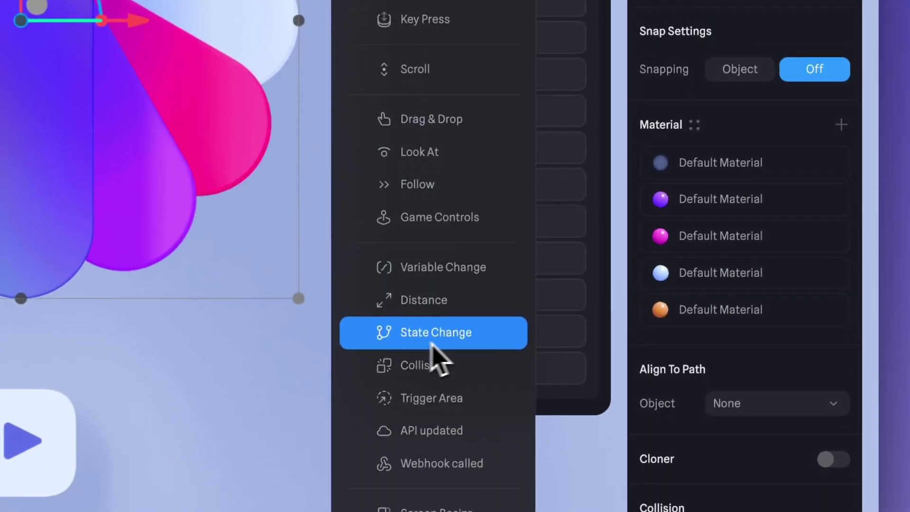
click(443, 341)
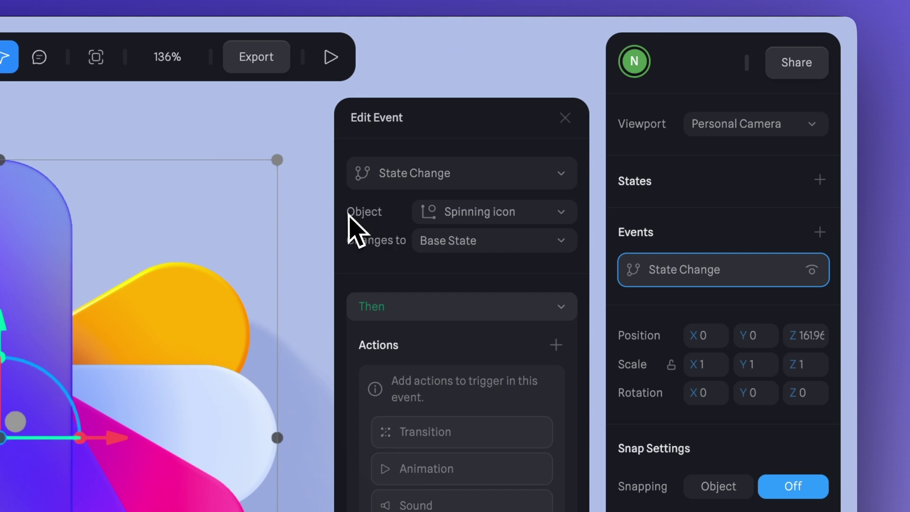
click(537, 214)
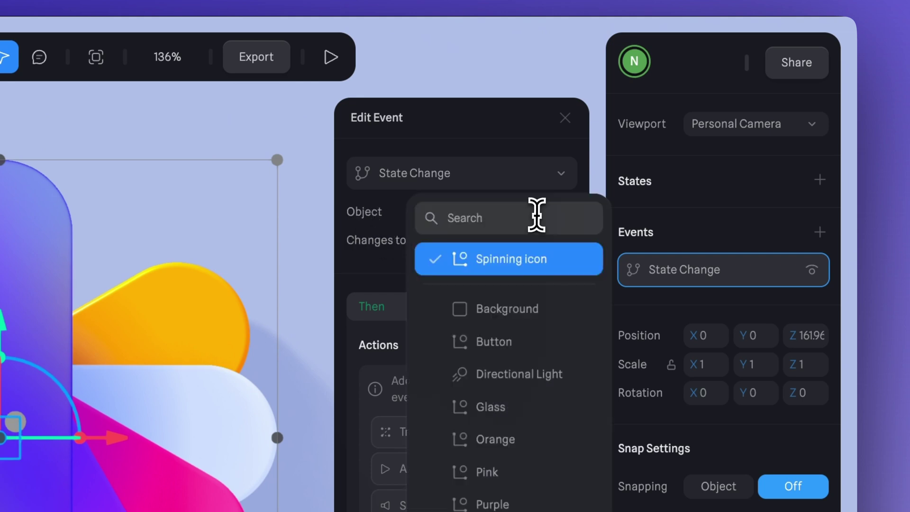
click(489, 347)
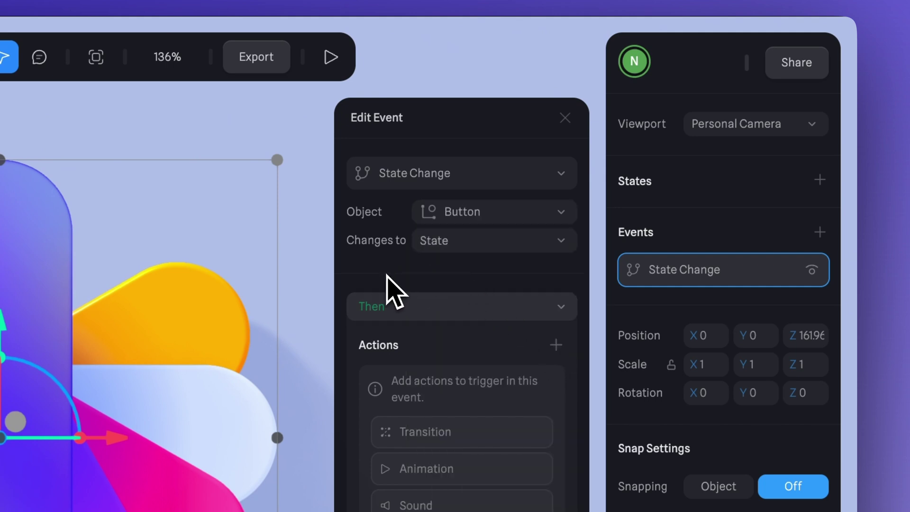
- Examine the Then and Else branches of the Spinning icon's State Change event
click(417, 306)
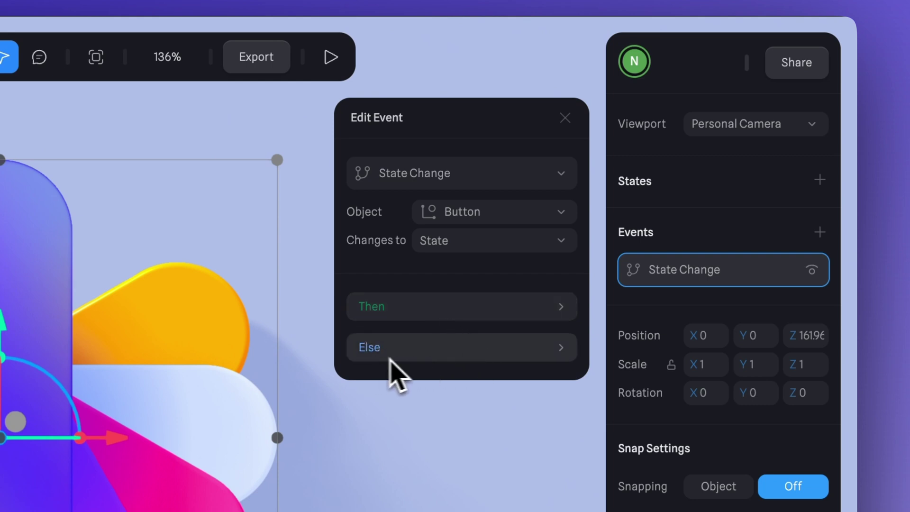
click(408, 314)
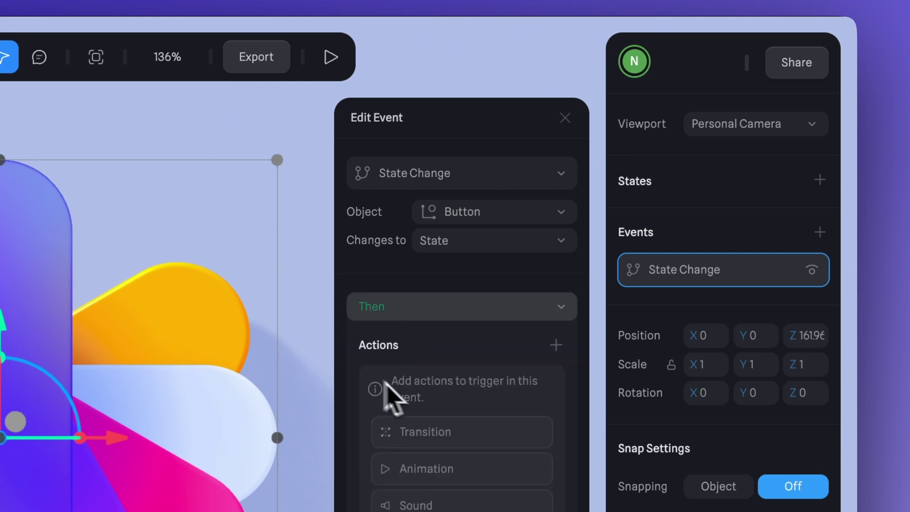
click(441, 309)
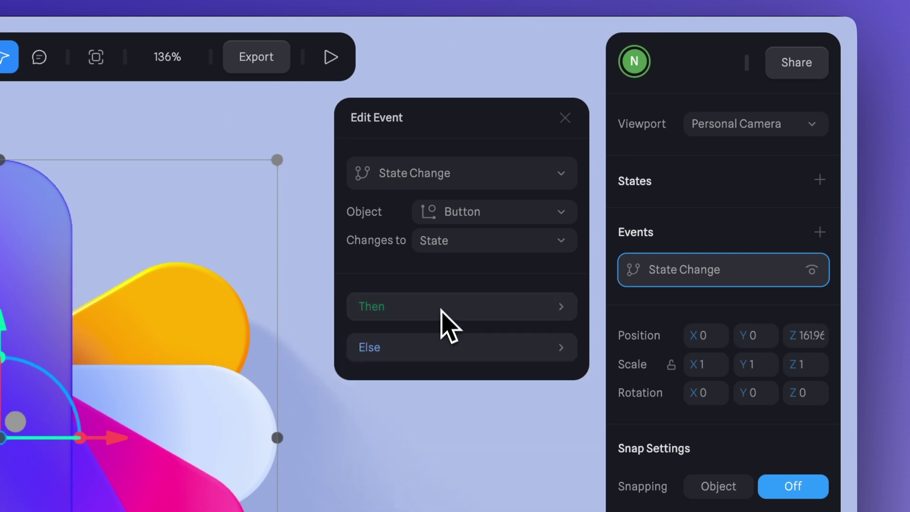
click(429, 351)
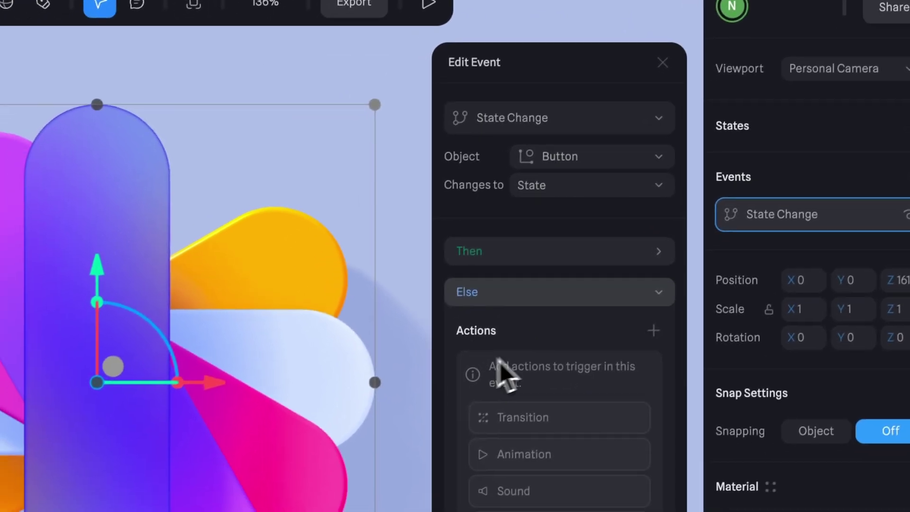
click(530, 293)
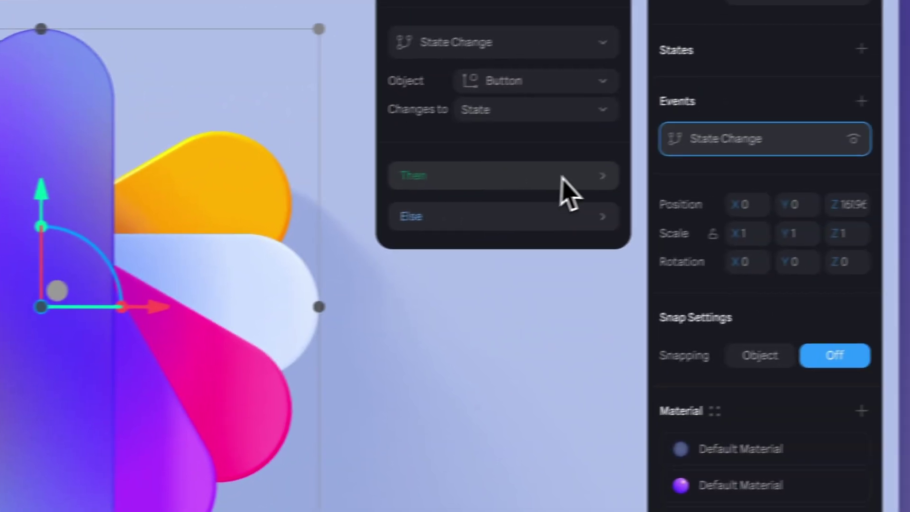
- Add a transition to the Then branch of the State Change event and set its target to Glass
click(787, 163)
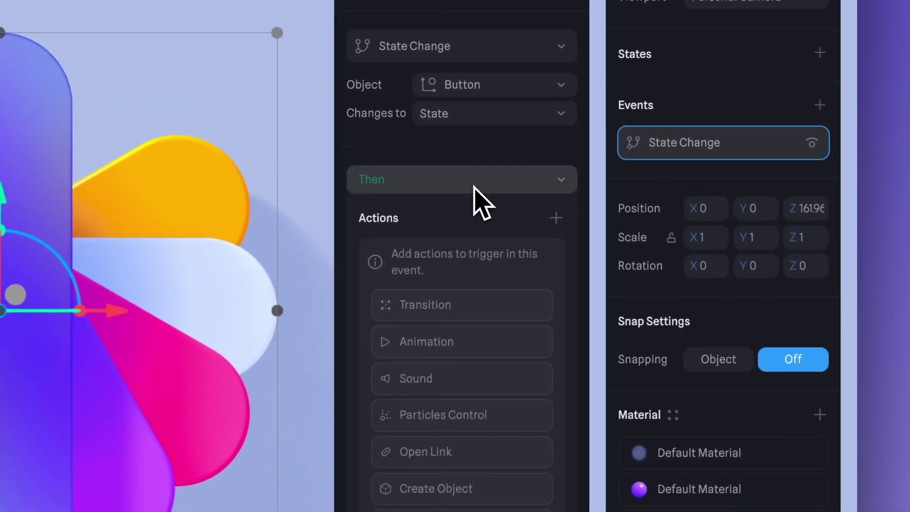
click(440, 312)
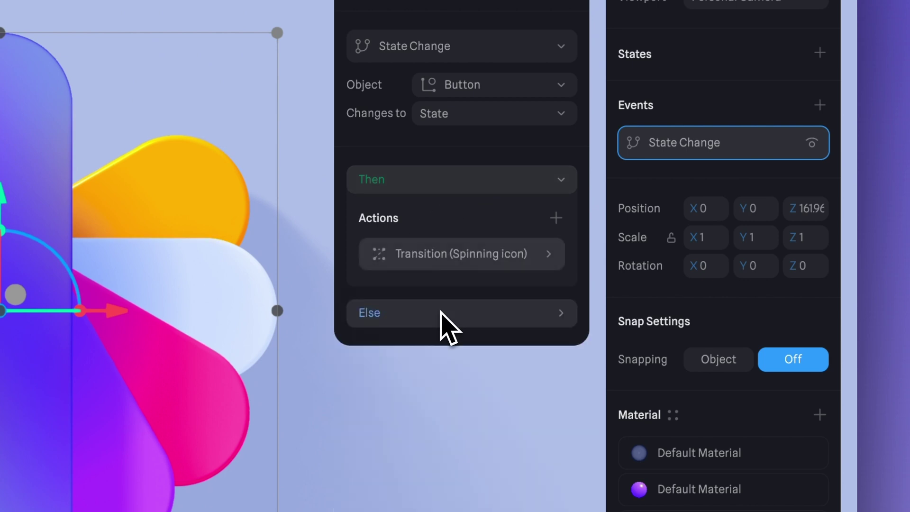
click(410, 266)
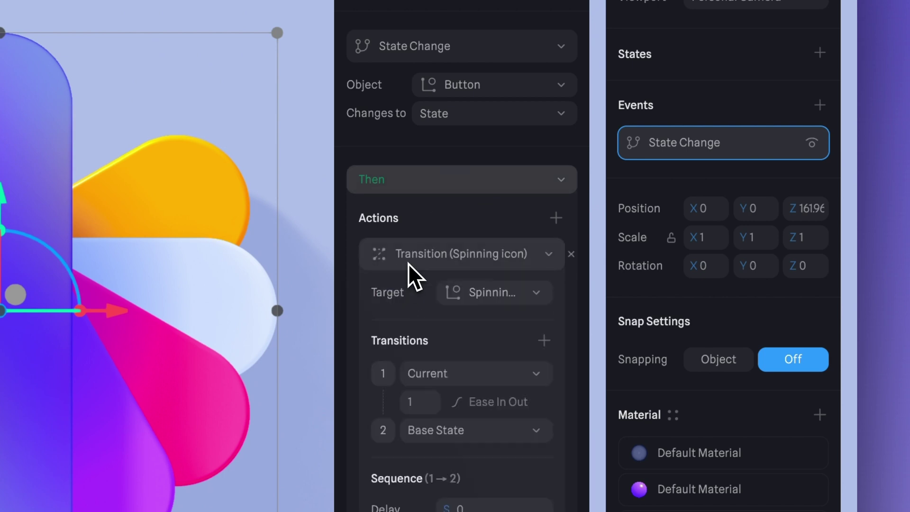
click(474, 299)
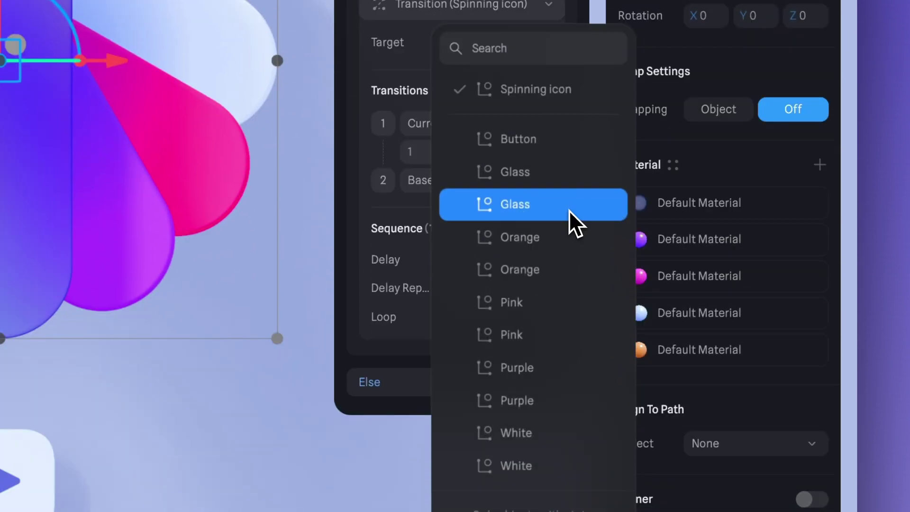
click(570, 212)
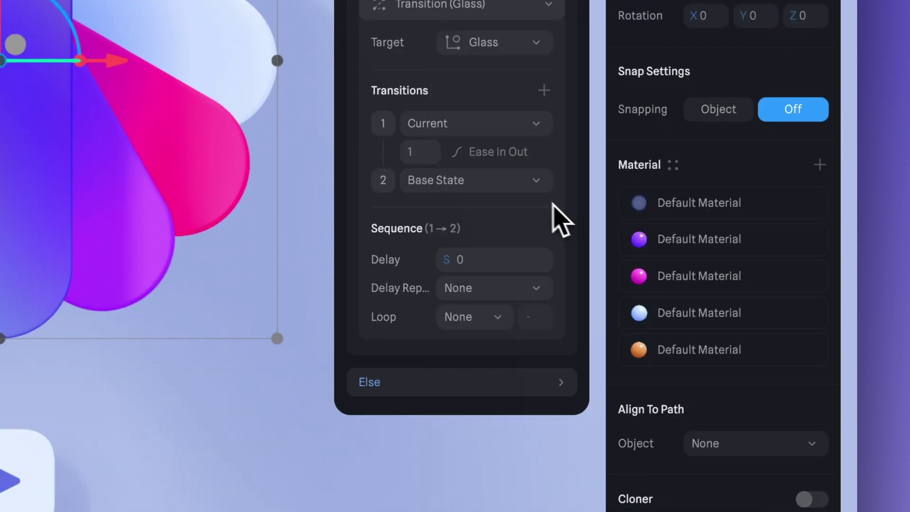
- Set the Then branch's Glass transition to run from Base State to State with a Spring transition
click(461, 134)
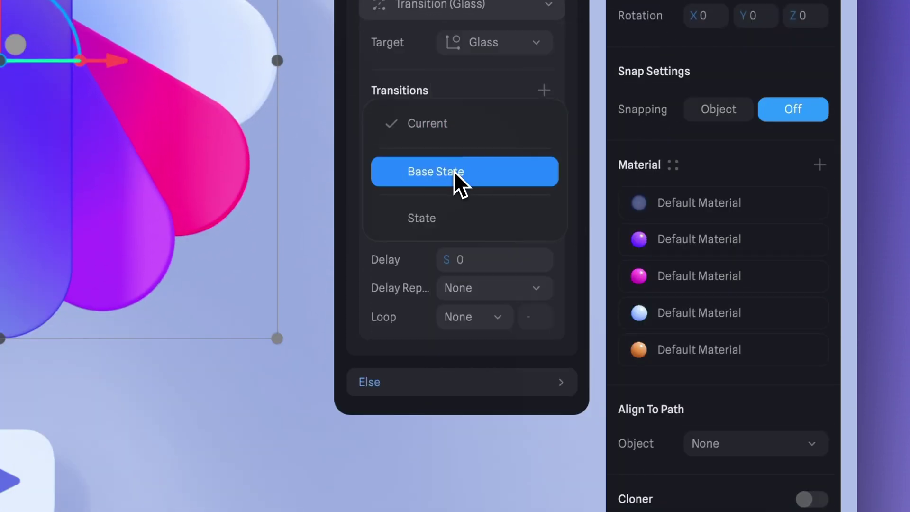
click(454, 172)
click(453, 176)
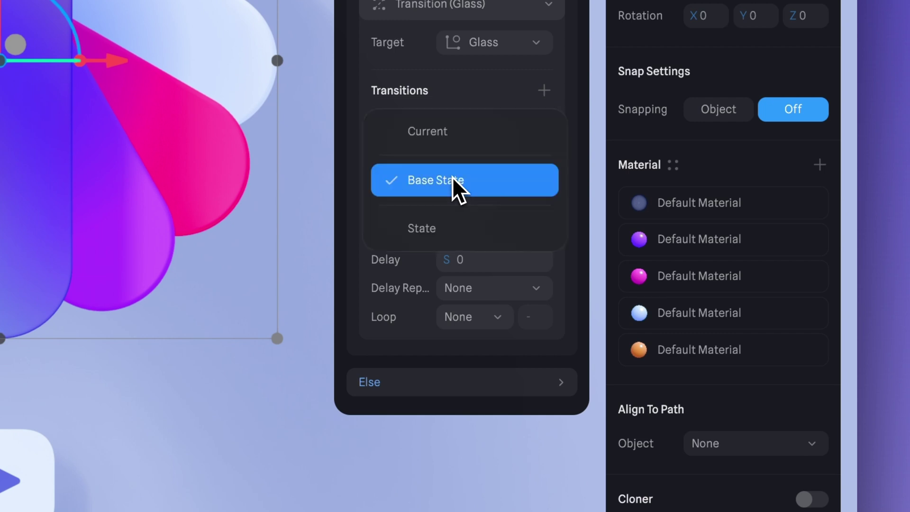
click(454, 229)
click(519, 159)
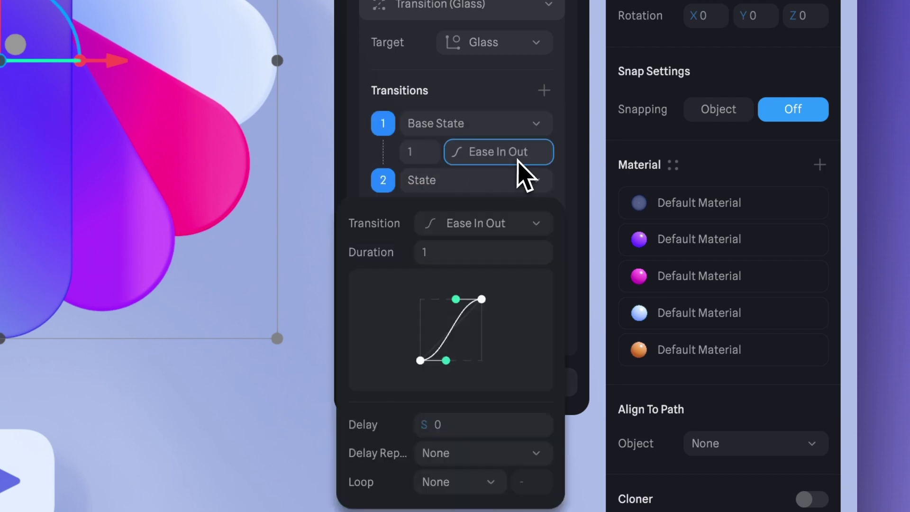
click(429, 223)
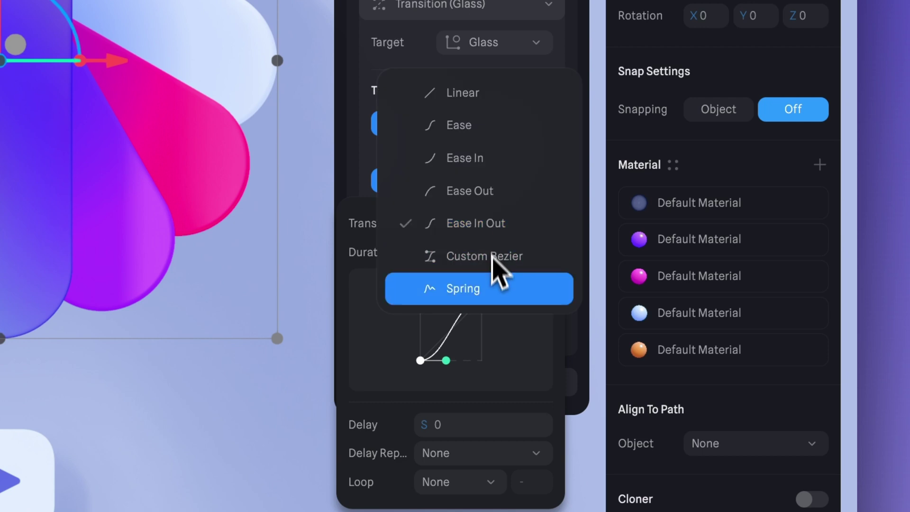
click(491, 291)
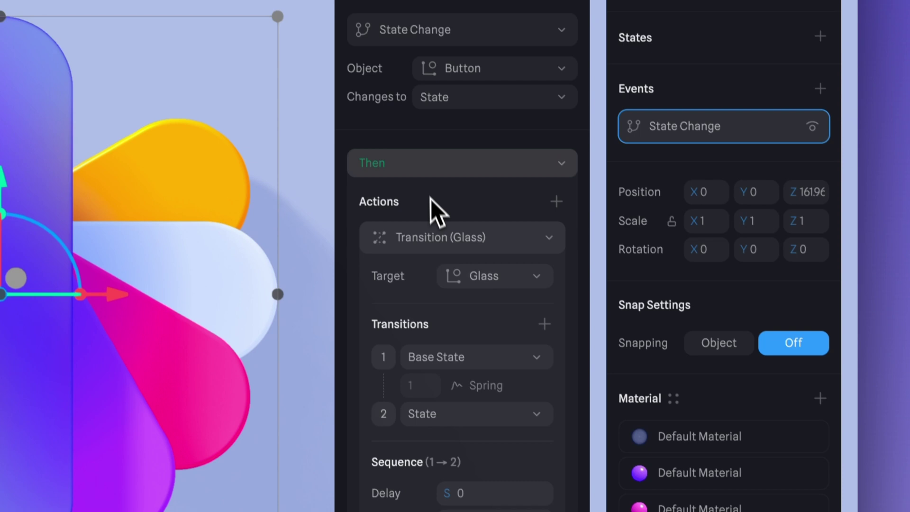
- Add a transition to the Else branch of the State Change event and set its target to Glass
click(429, 48)
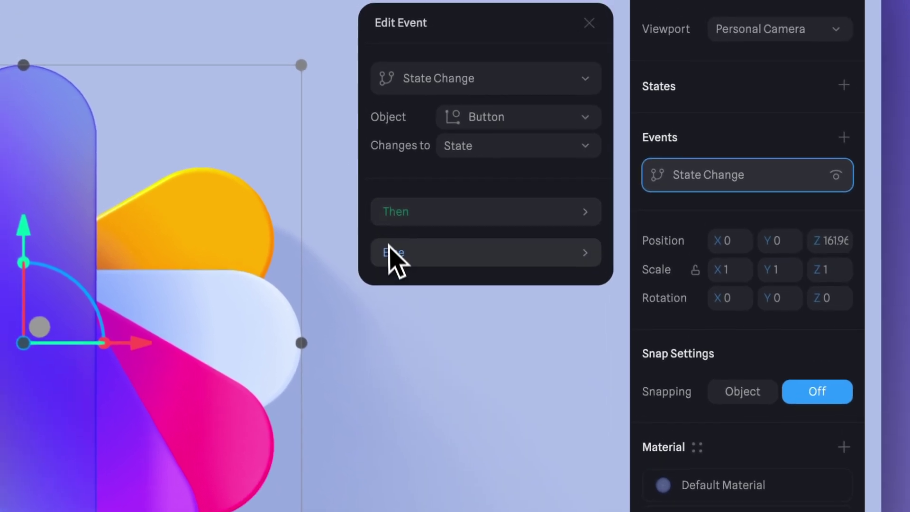
click(428, 261)
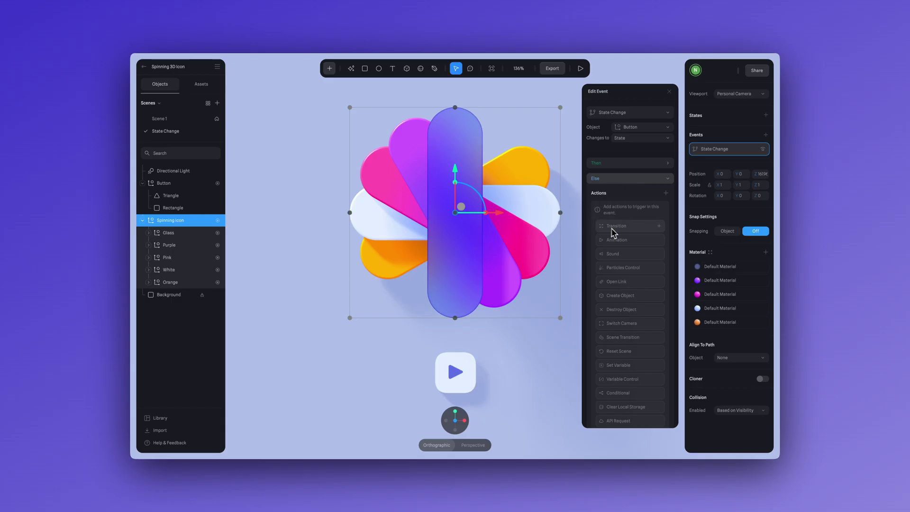
click(613, 226)
click(622, 208)
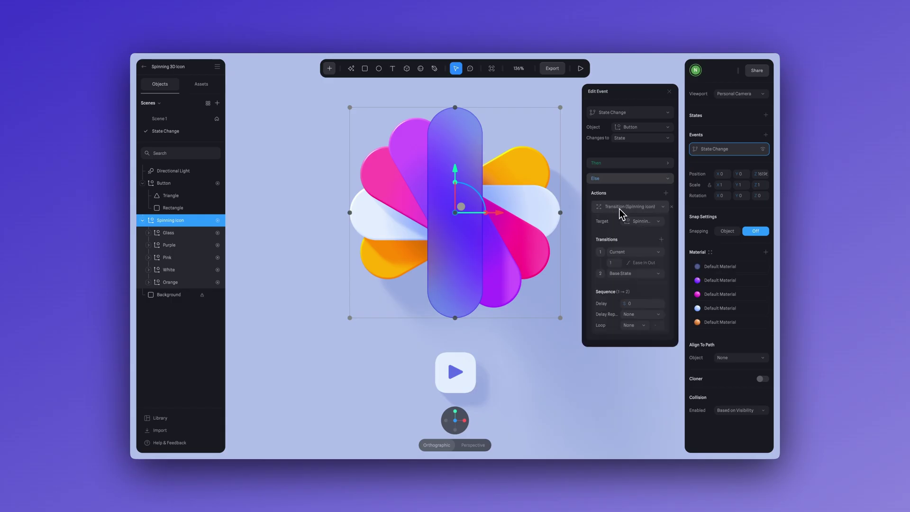
click(640, 222)
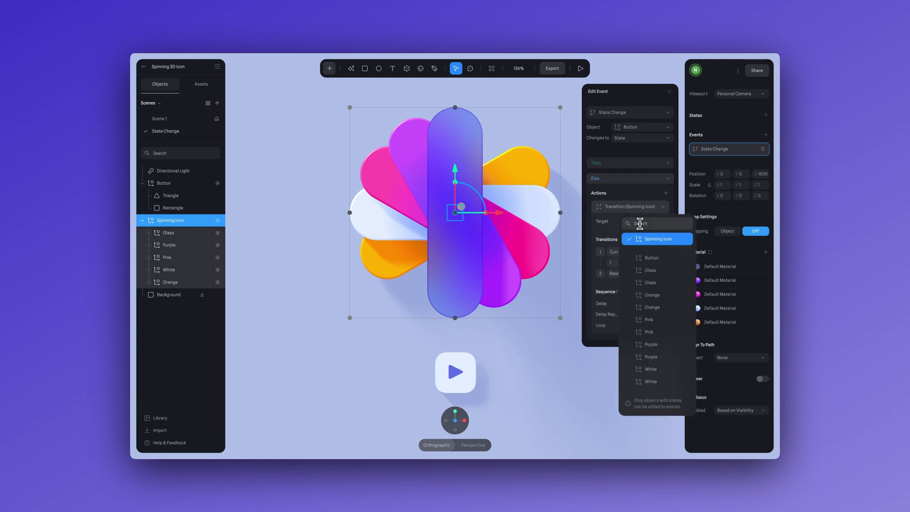
click(657, 285)
- Target Glass in the Else branch's transition and run it from State to Base State with a Spring transition
click(657, 274)
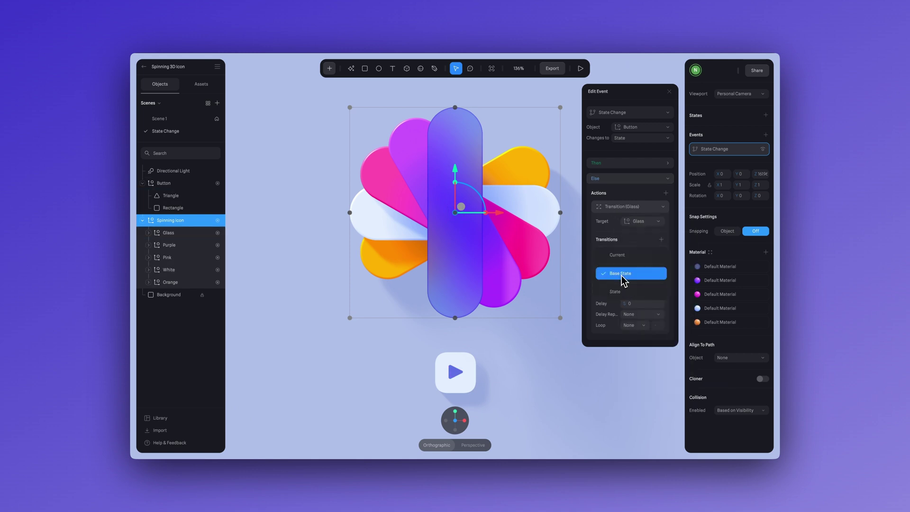
click(622, 275)
click(648, 266)
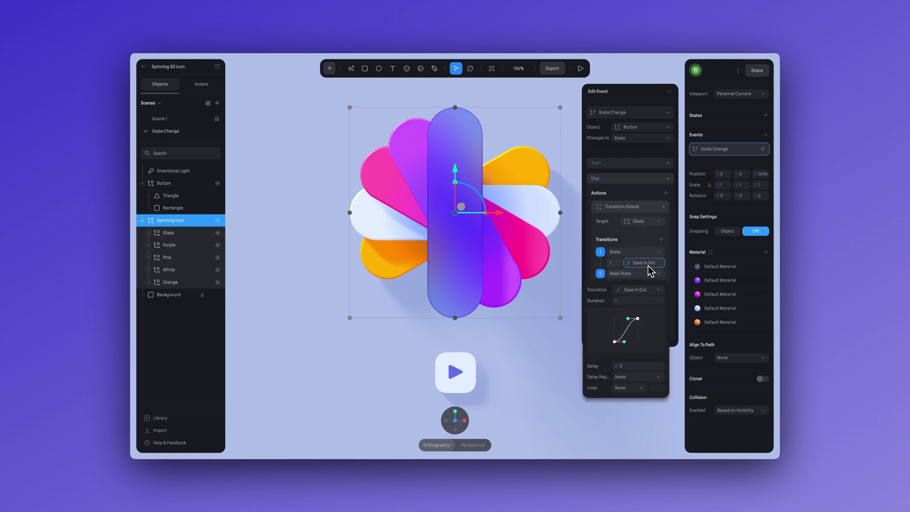
click(628, 286)
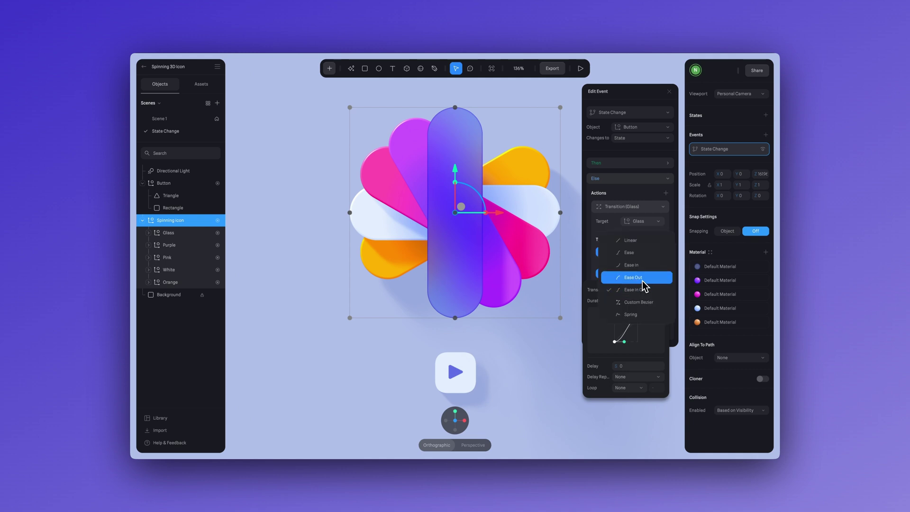
click(631, 314)
click(618, 180)
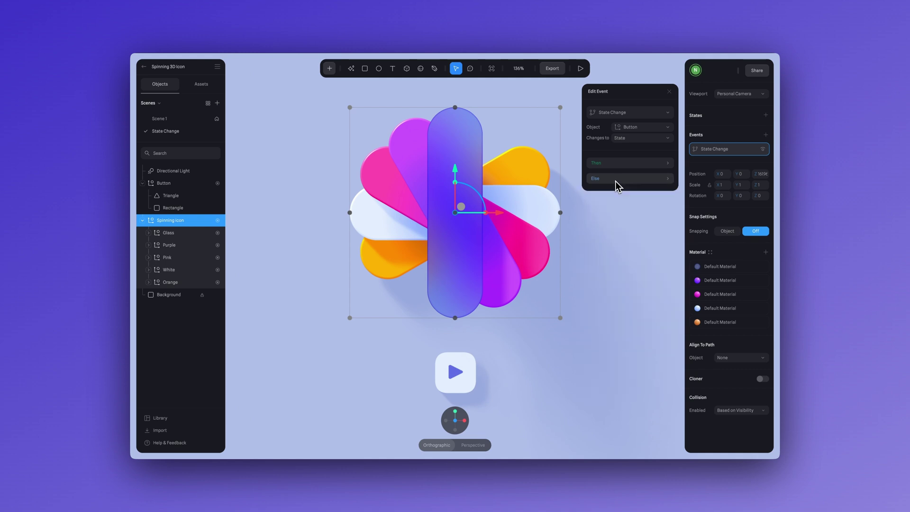
- Preview the scene and toggle the play button several times to test the Glass bar's spin, then return to editing
click(581, 70)
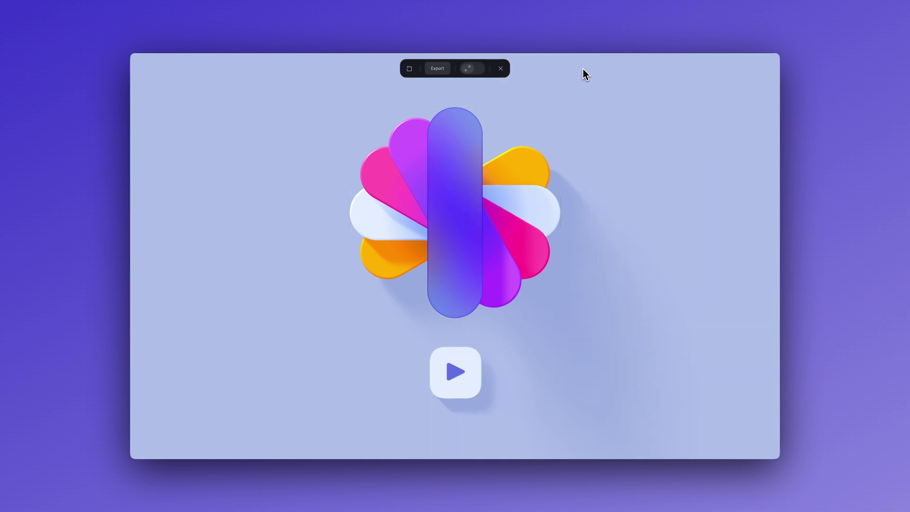
click(456, 375)
click(456, 374)
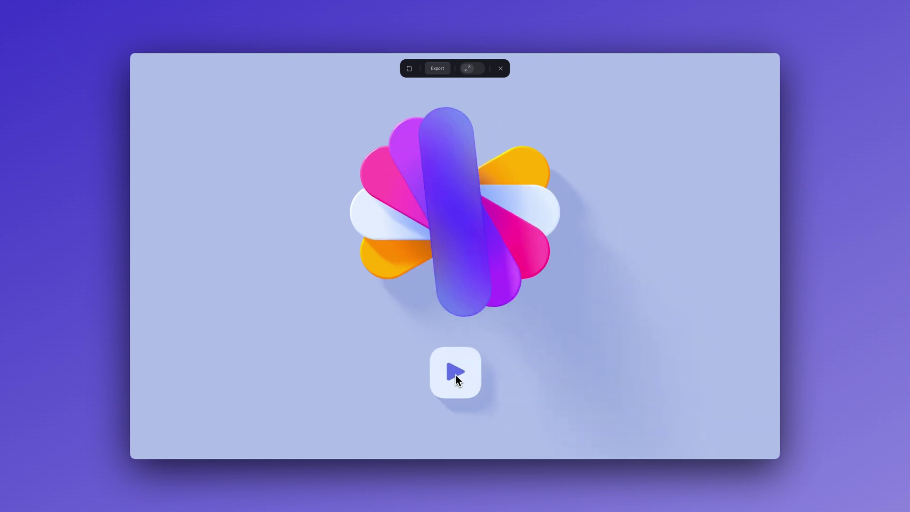
click(456, 374)
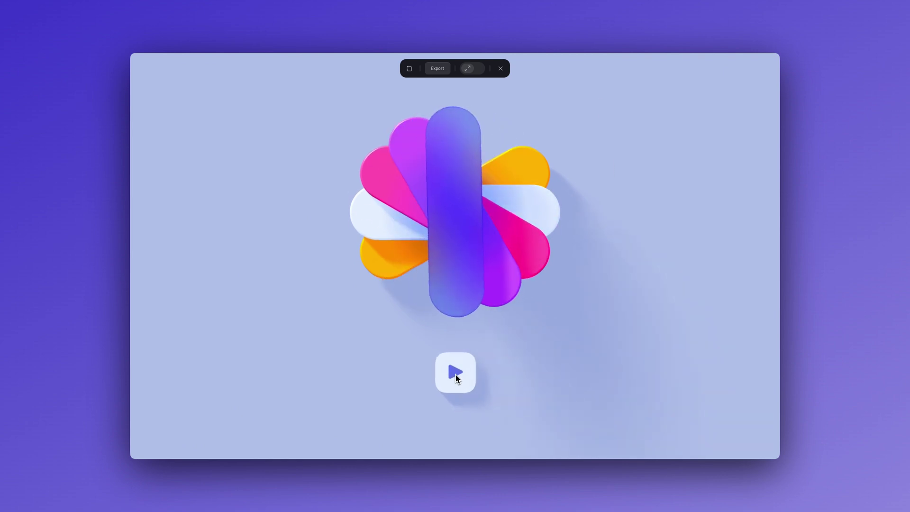
click(456, 375)
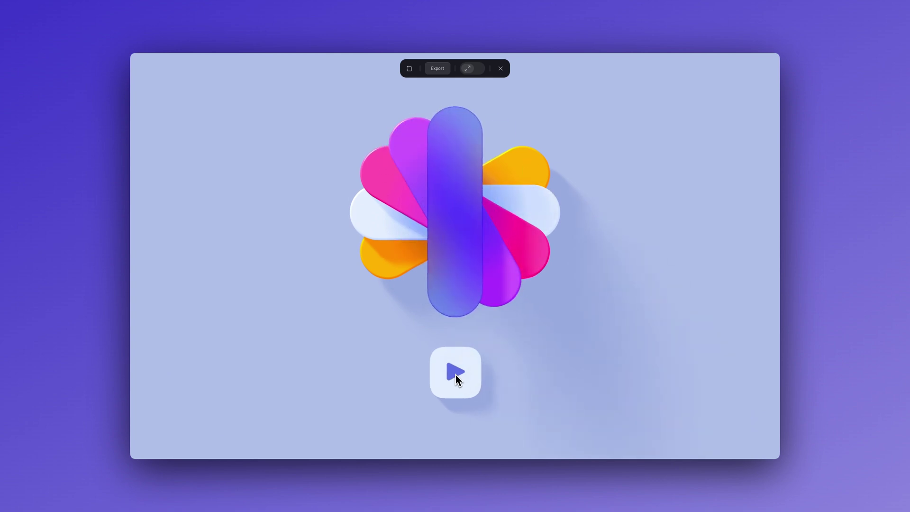
click(456, 375)
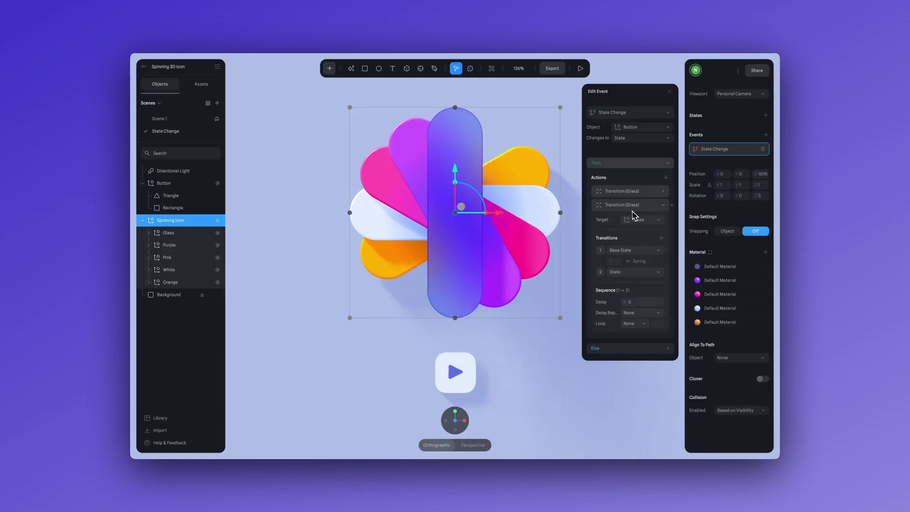
- Retarget the duplicated Glass transitions in the Then branch to Purple and Pink
click(638, 219)
click(659, 344)
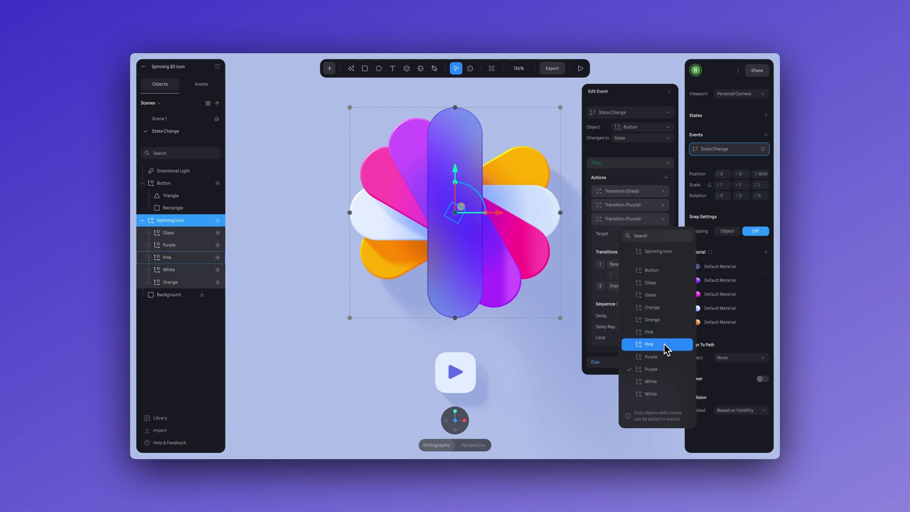
click(664, 346)
click(636, 219)
- Paste another copy of the transition into the Then branch and set its target to White
right_click(635, 221)
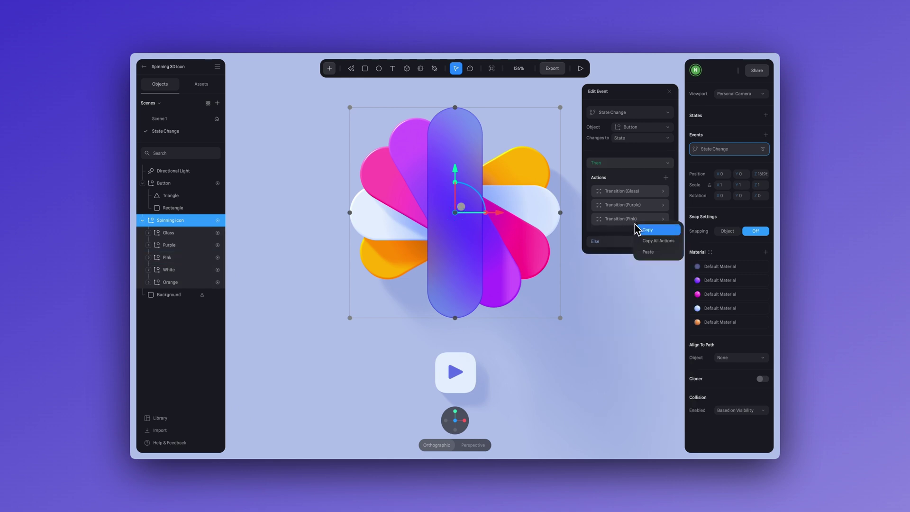
click(642, 252)
click(620, 234)
click(638, 247)
click(662, 407)
click(641, 234)
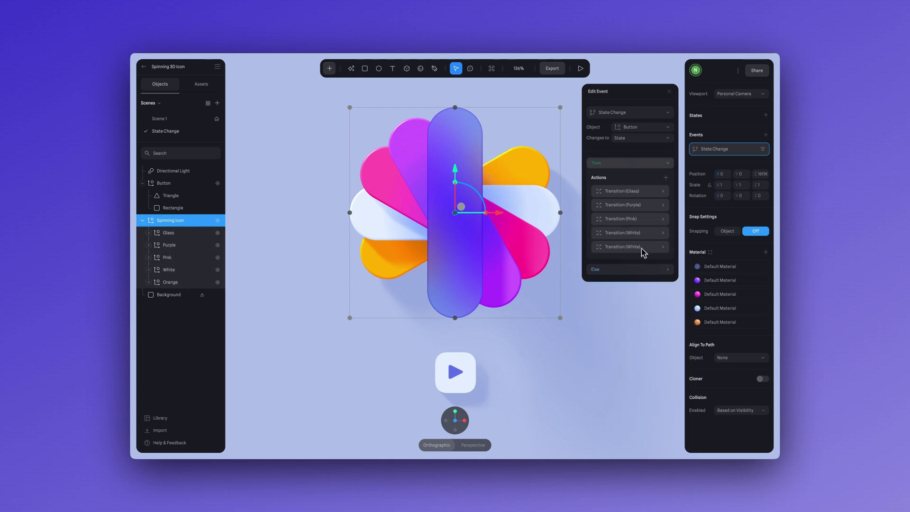
- Change the target of the Then branch's duplicate White transition to Orange
click(641, 248)
click(641, 263)
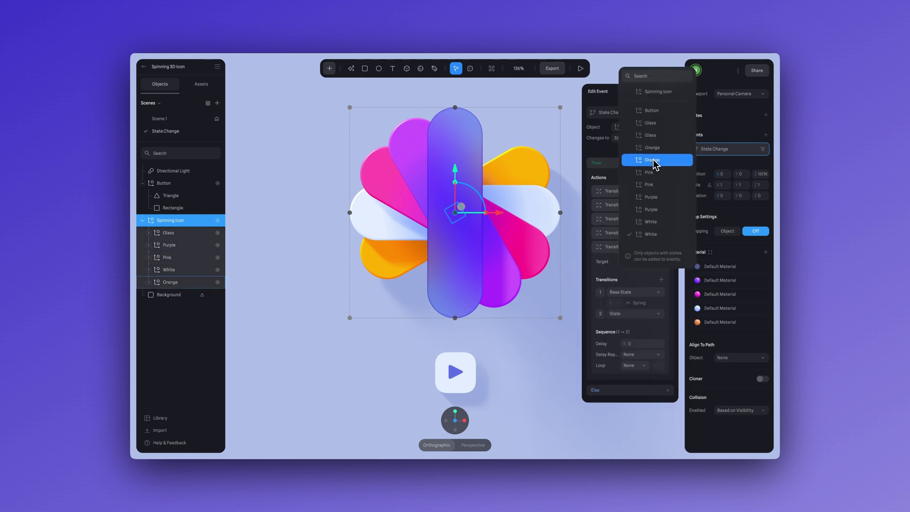
click(653, 159)
click(625, 248)
- Expand the Else branch and duplicate its Glass transition by copying and pasting it
click(616, 271)
click(625, 299)
right_click(626, 298)
click(636, 305)
right_click(632, 302)
click(646, 331)
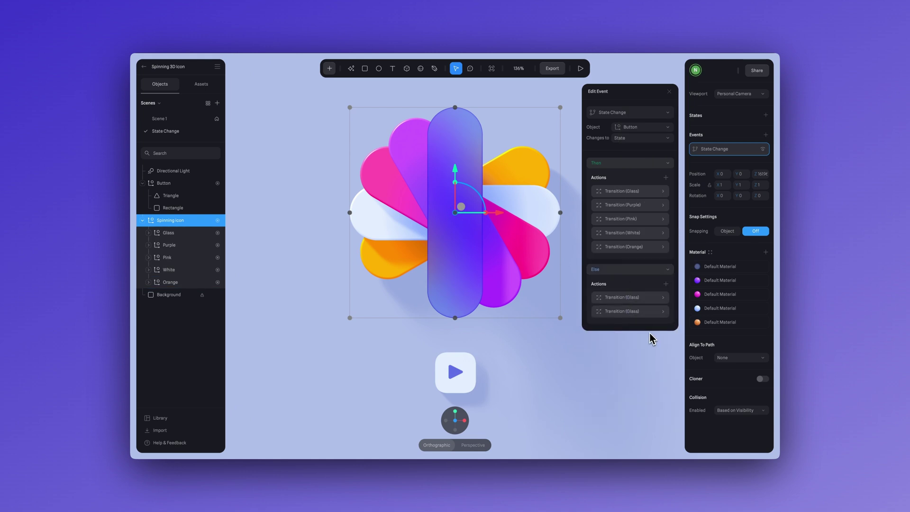
- Retarget the Else branch's duplicate transition to Purple and paste another copy that targets Pink
right_click(637, 313)
click(651, 341)
click(644, 326)
click(646, 340)
click(653, 263)
click(633, 325)
- Paste two more transitions into the Else branch and set their targets to White and Orange
right_click(629, 327)
click(643, 355)
click(657, 327)
right_click(633, 339)
click(641, 353)
click(652, 265)
click(632, 353)
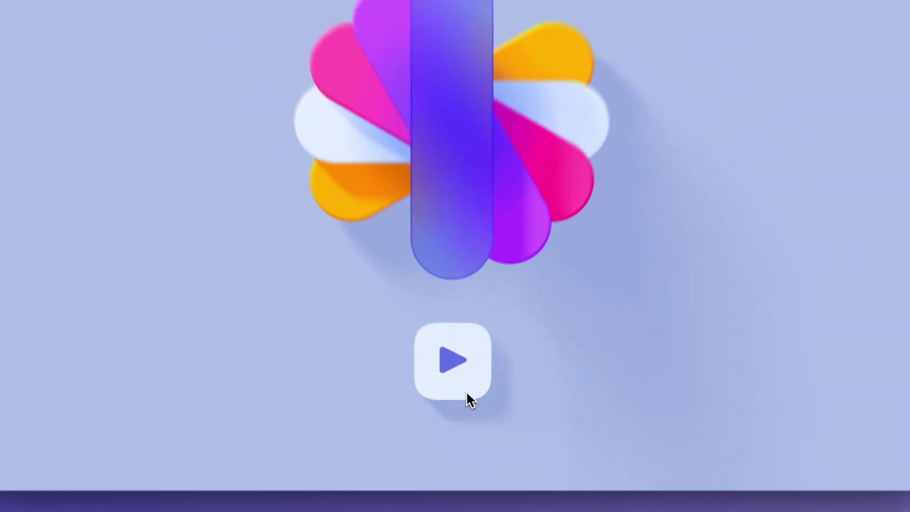
- Preview the scene and toggle the play button to test all the bars spinning together
mouse_move(446, 369)
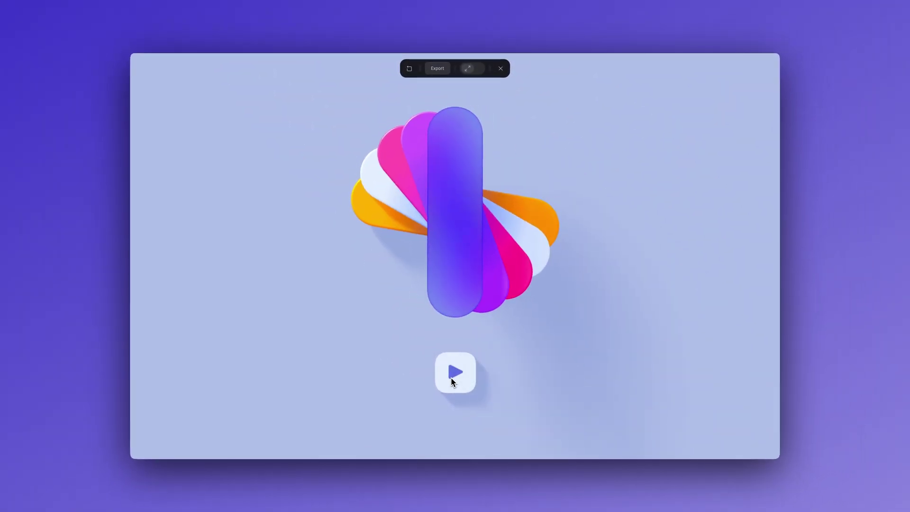
click(451, 378)
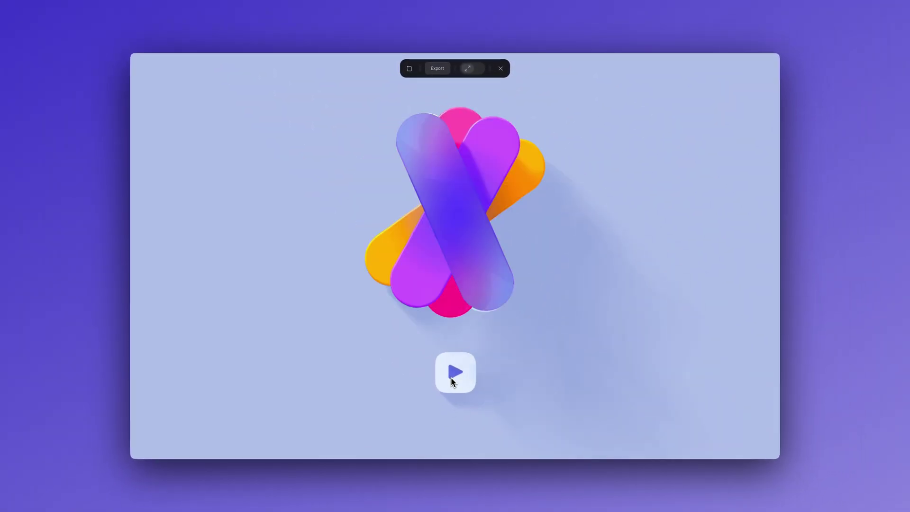
click(451, 374)
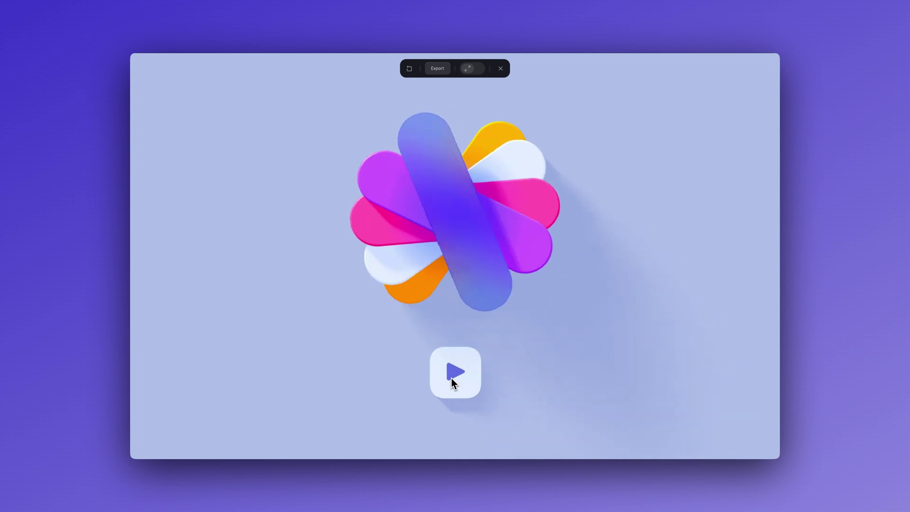
click(451, 378)
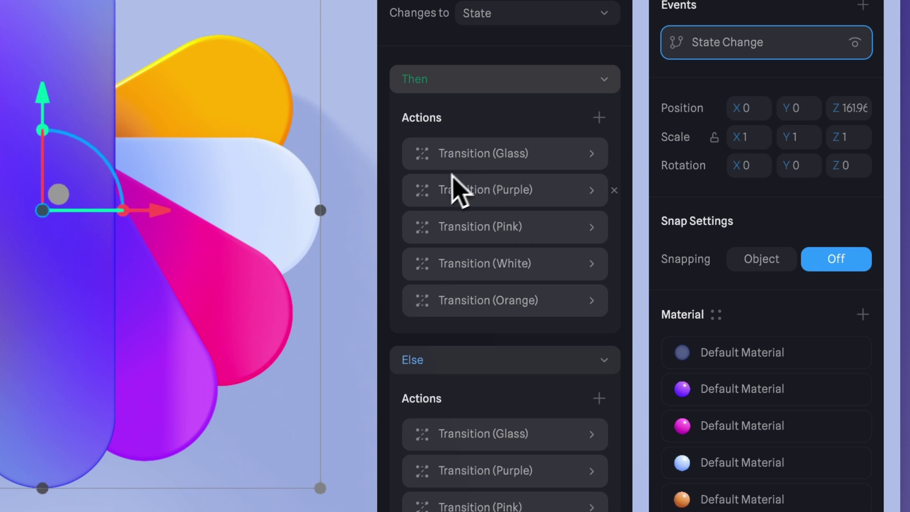
- Set the delays of the Then branch's Purple and Pink transitions to 0.10 and 0.20 seconds respectively
click(469, 190)
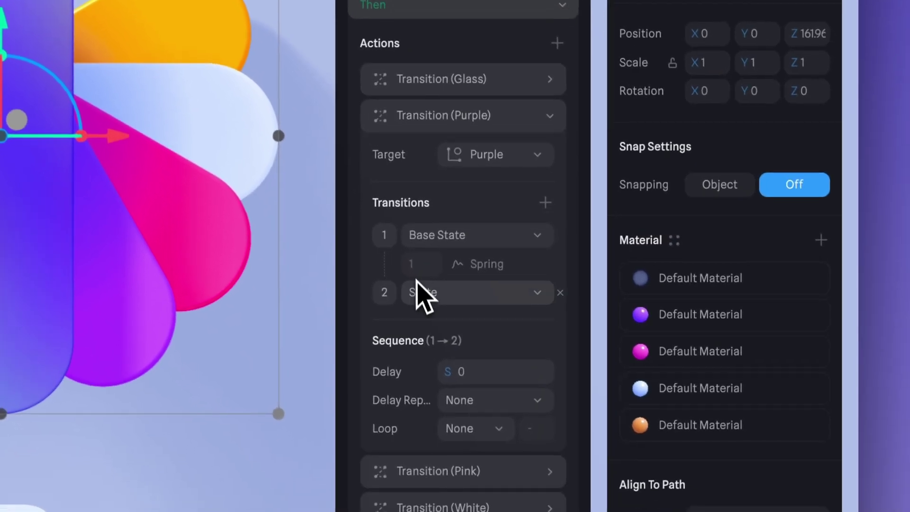
click(500, 389)
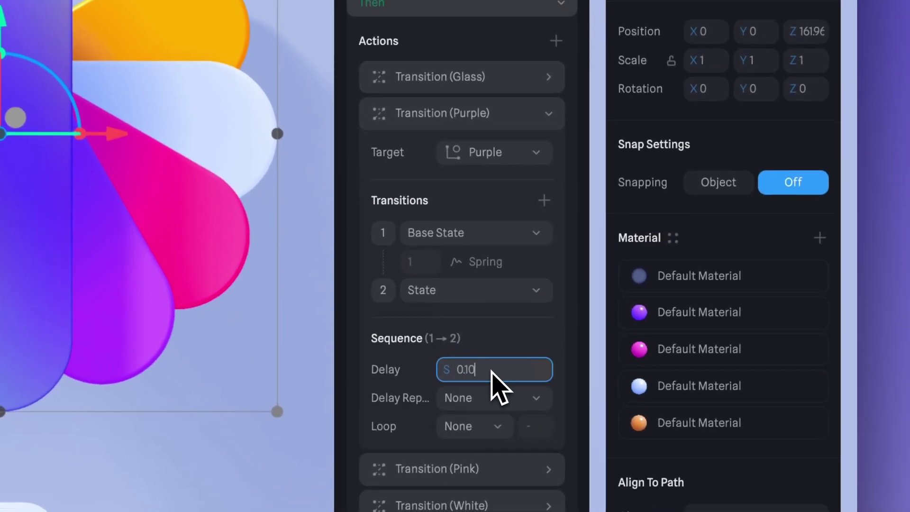
click(467, 114)
click(426, 151)
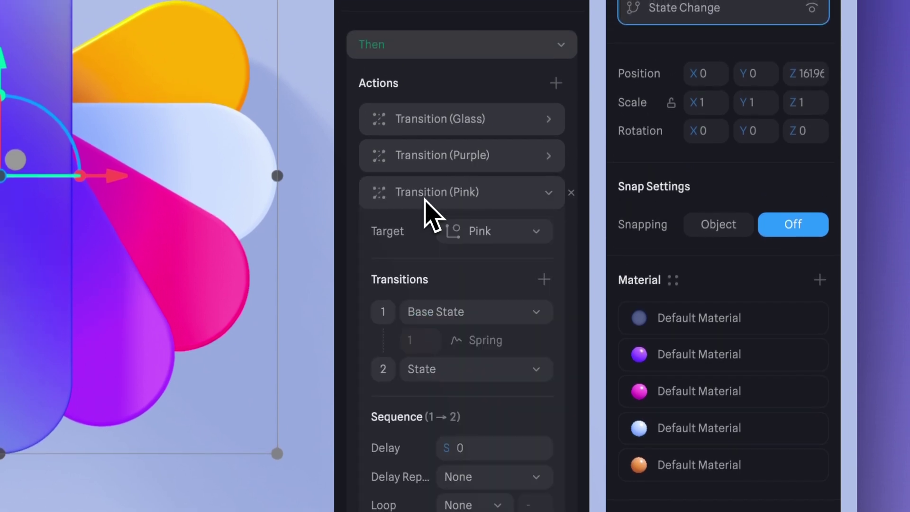
click(487, 448)
text(0.20)
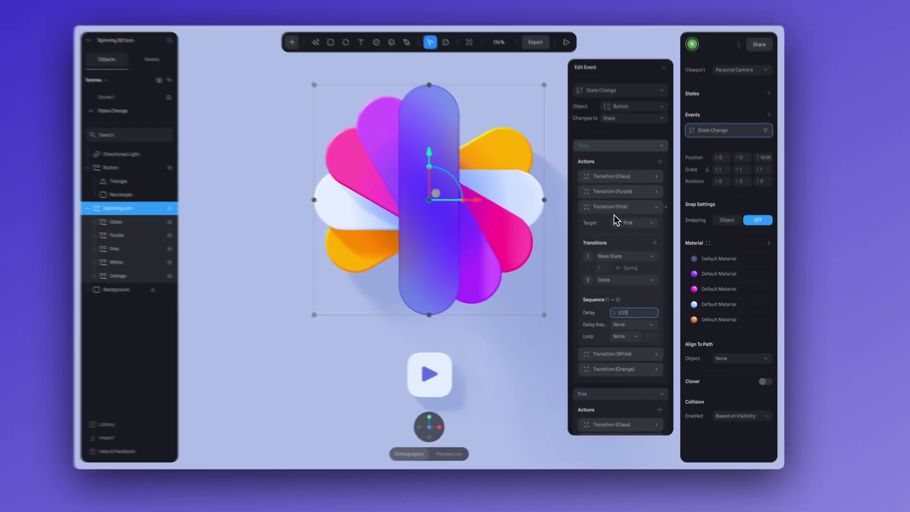
click(462, 6)
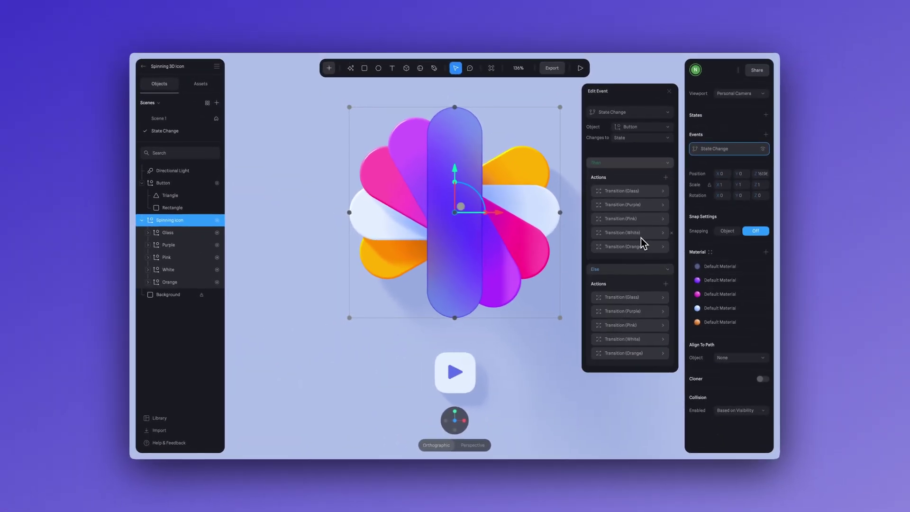
- Set the Then branch's White transition delay to 0.30 seconds and enter a delay for its Orange transition
click(640, 236)
click(648, 331)
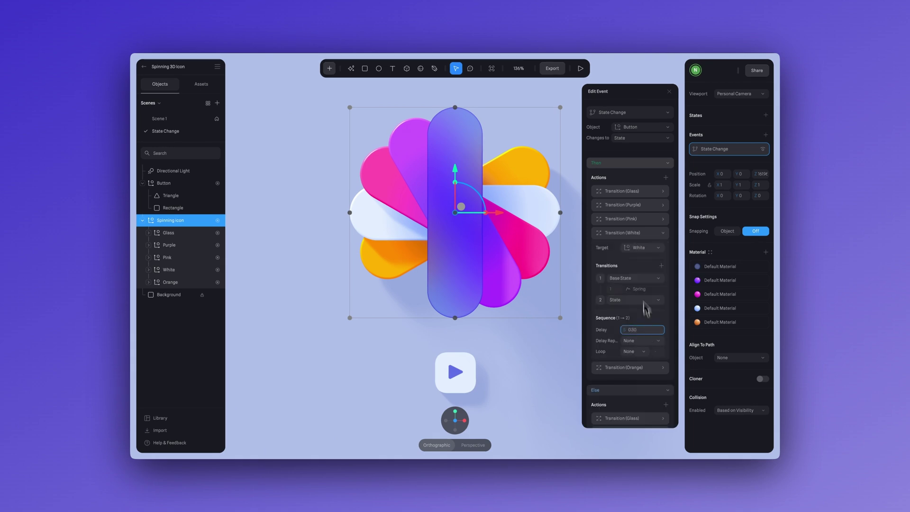
click(635, 233)
click(616, 246)
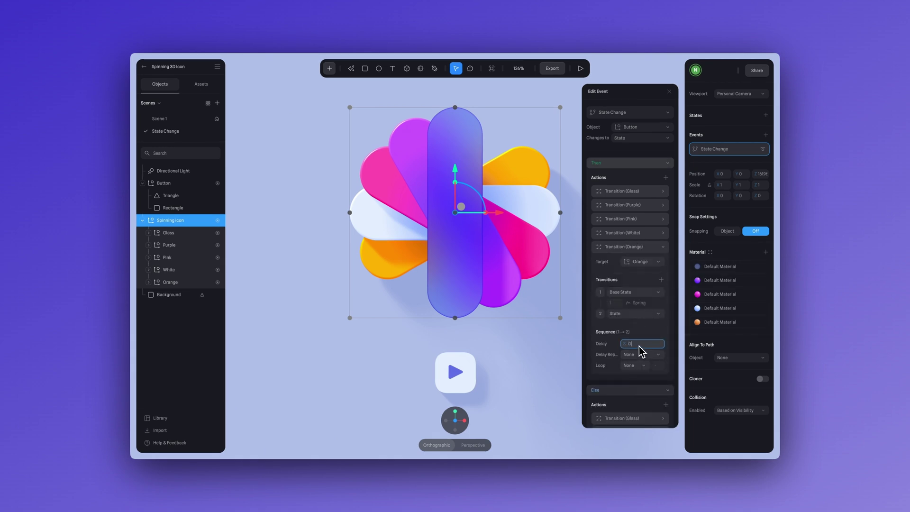
click(628, 247)
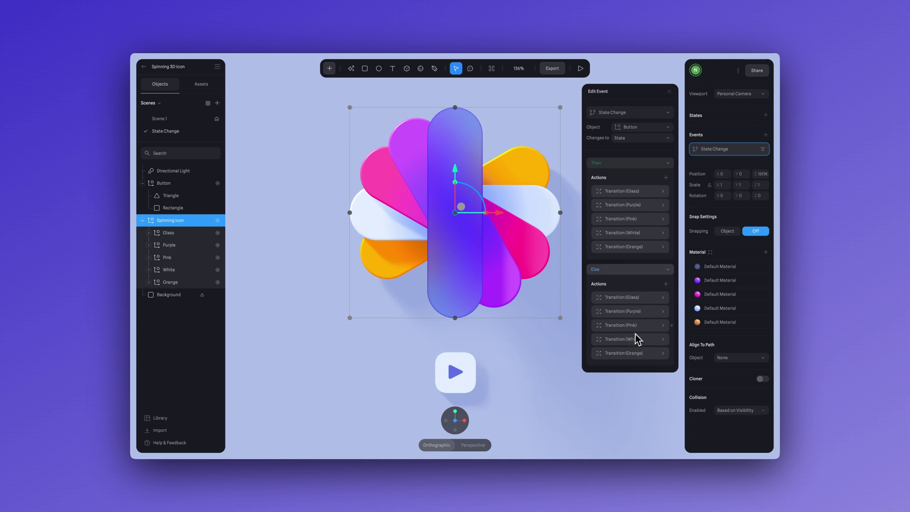
- Review the Else branch's Orange transition and set the White transition's delay to 0.10 seconds
click(633, 355)
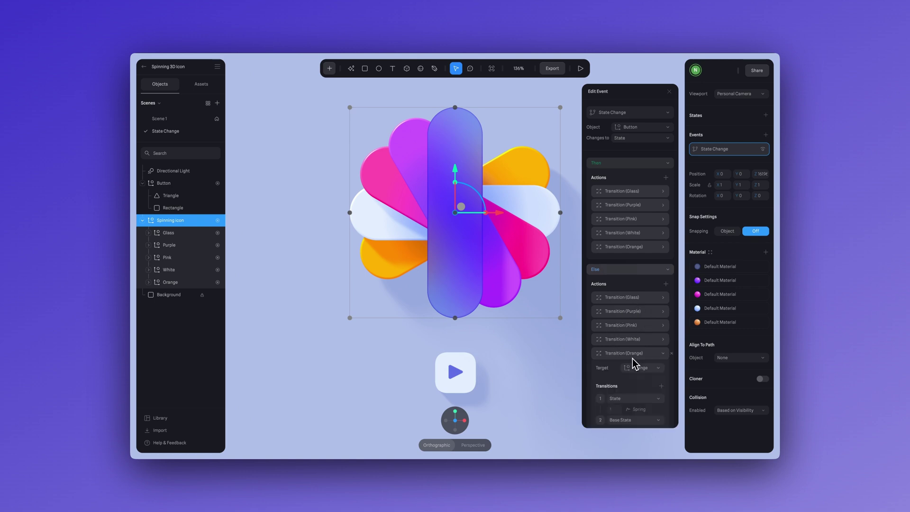
scroll(635, 366, down, 3)
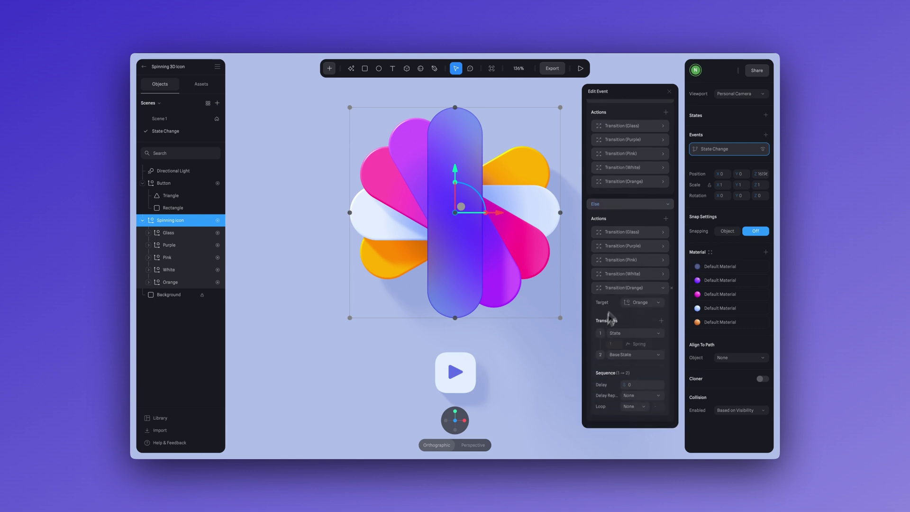
click(643, 288)
click(639, 341)
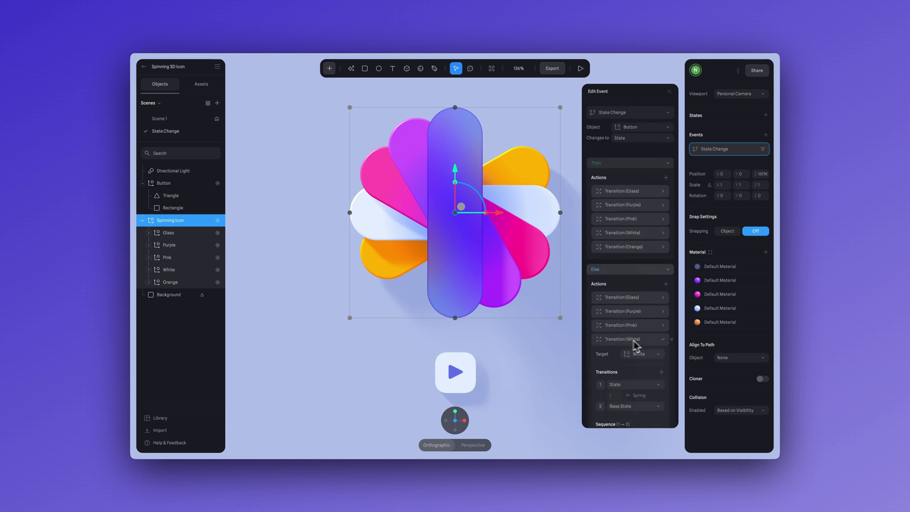
scroll(621, 403, down, 2)
click(637, 373)
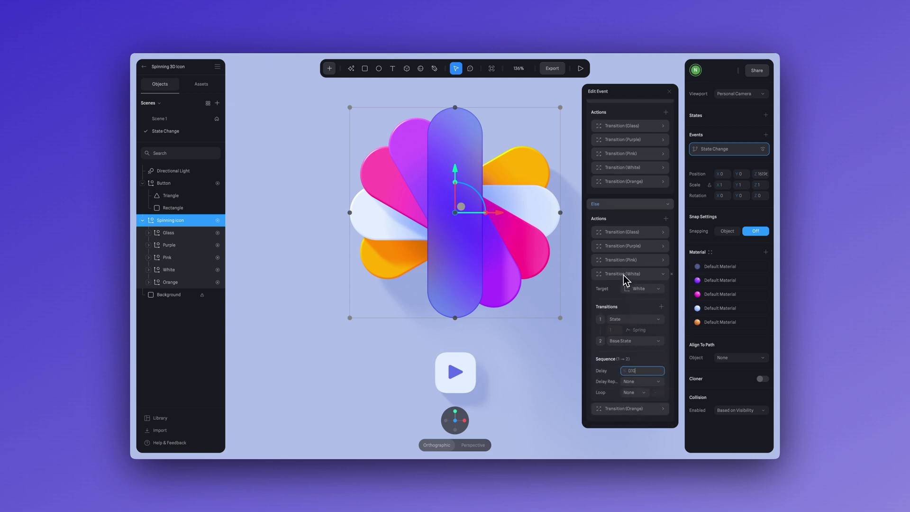
click(624, 275)
- Enter a delay for the Else branch's Pink transition and set its Purple transition's delay to 0.30 seconds
click(622, 328)
scroll(643, 409, down, 2)
click(639, 357)
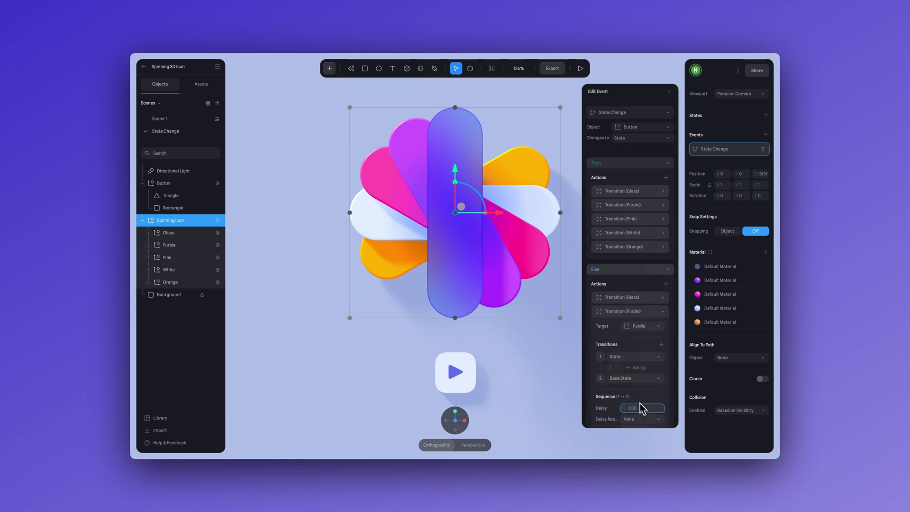
click(625, 314)
- Set the delay of the Else branch's Glass transition to 0.4 seconds
click(636, 299)
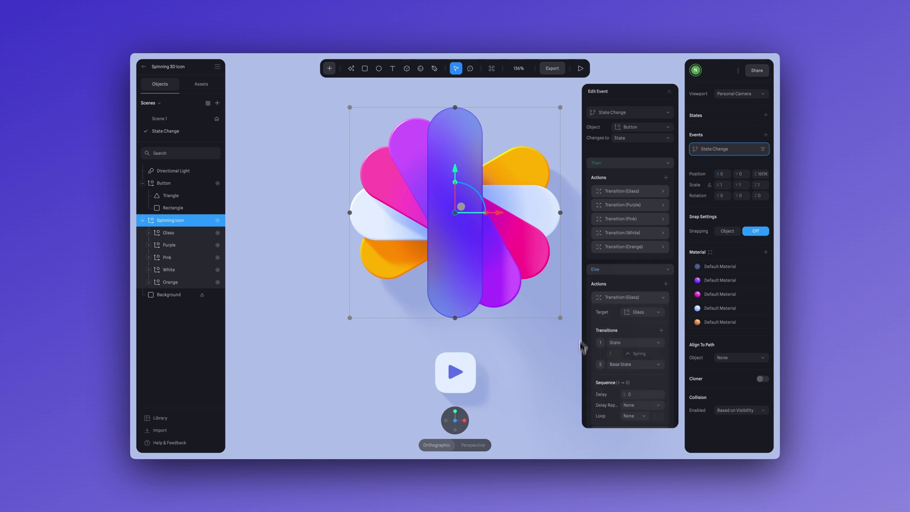
click(635, 396)
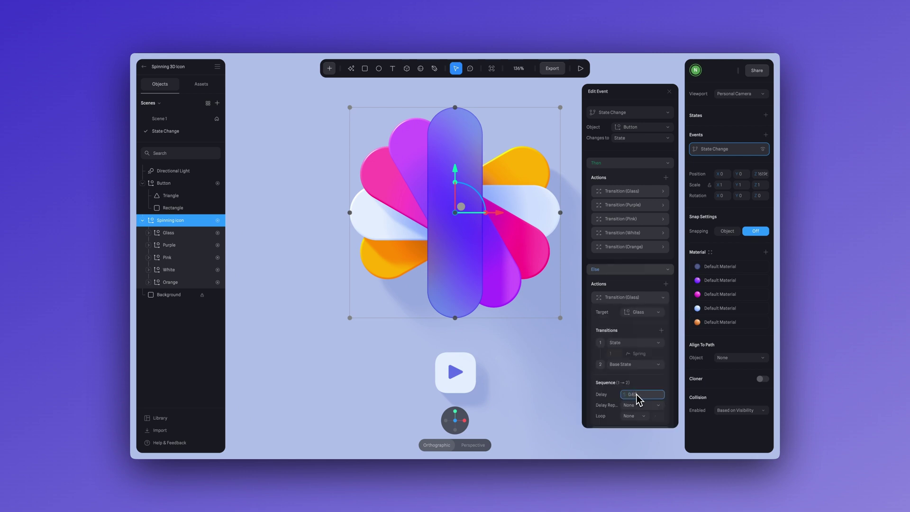
click(620, 298)
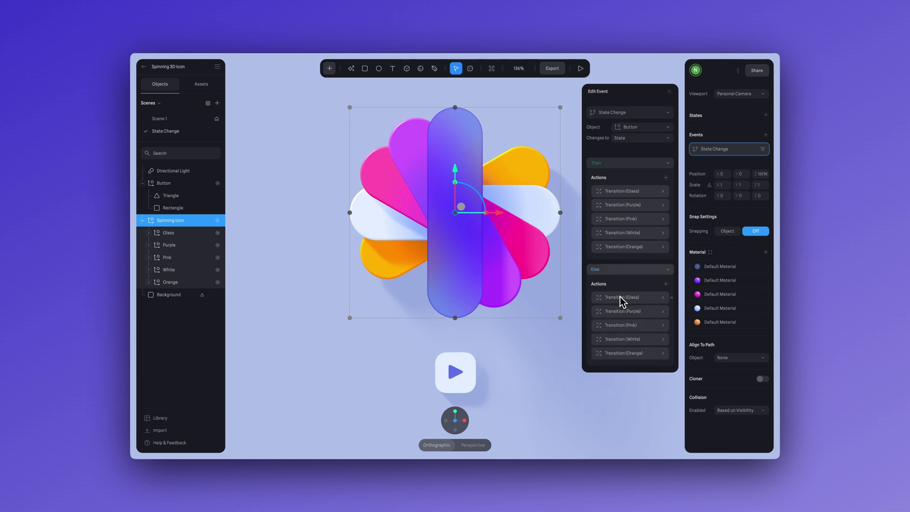
- Close the event settings and preview the staggered spin animation by toggling the play button
click(540, 366)
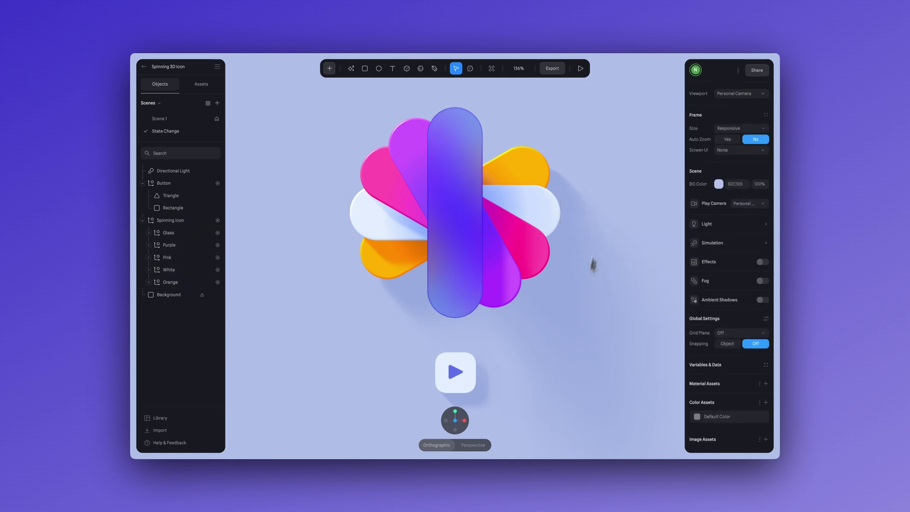
click(581, 68)
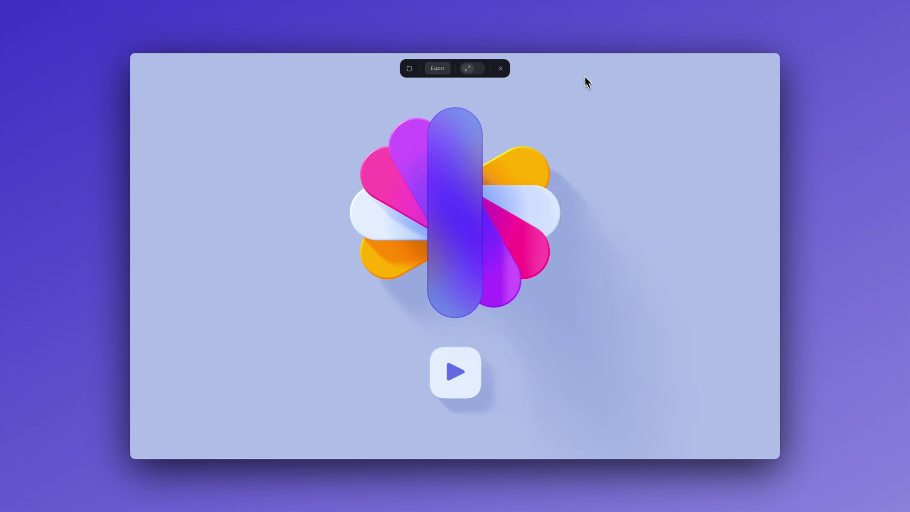
click(462, 385)
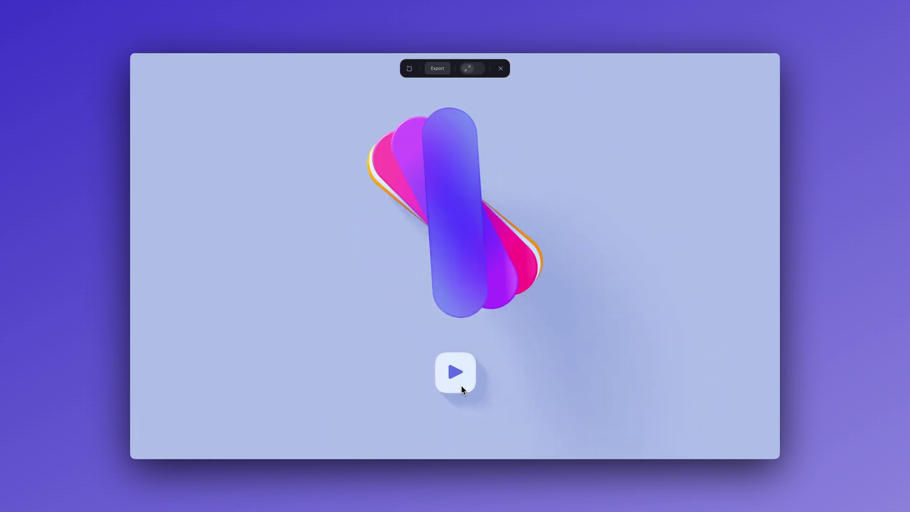